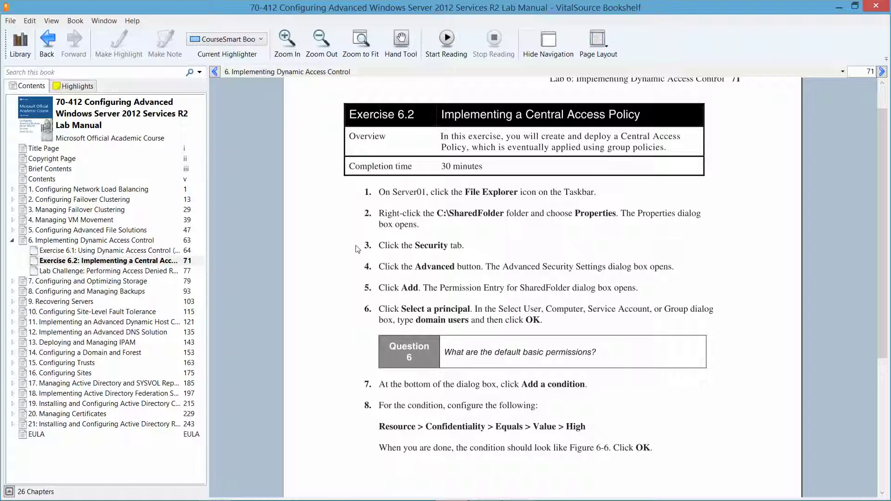
Step: Switch from the lab manual to the Server01 virtual machine and browse to the Local Disk (C:) folder list in File Explorer
click(839, 8)
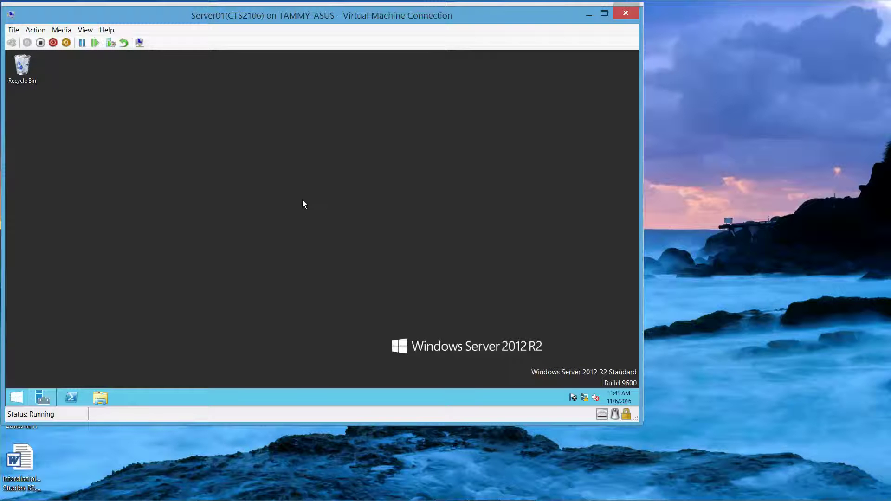
mouse_move(446, 499)
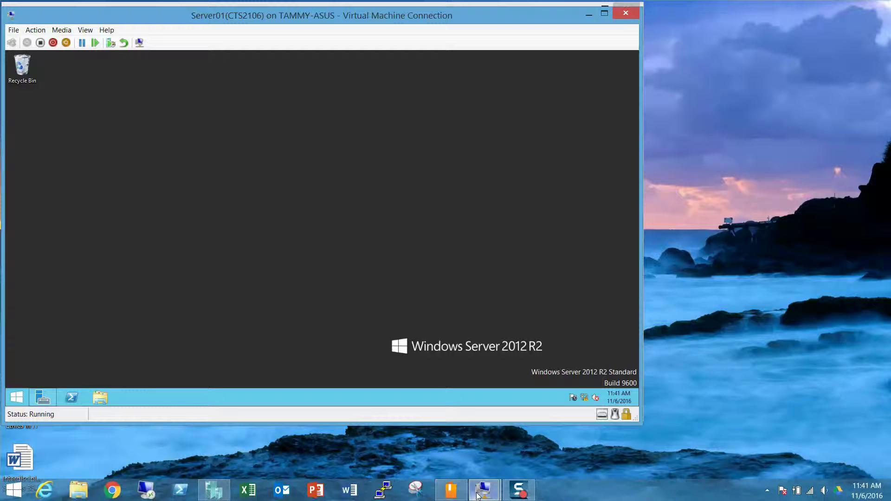
mouse_move(478, 496)
mouse_move(506, 437)
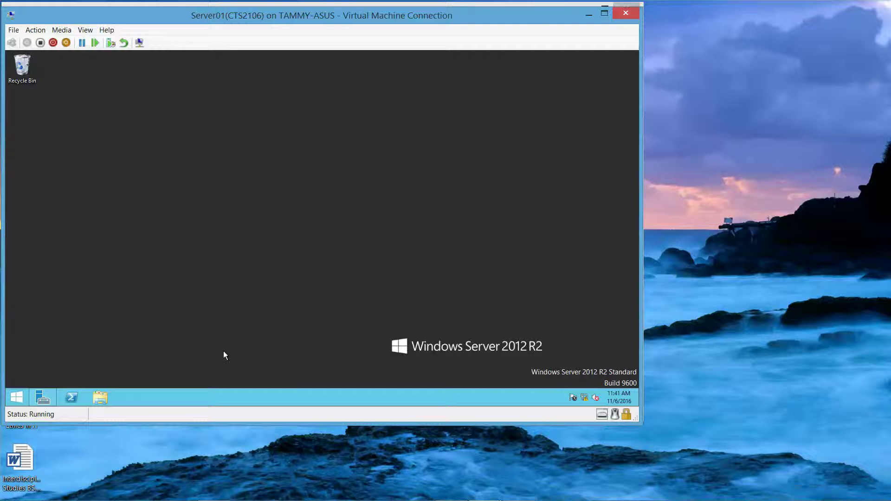
click(99, 394)
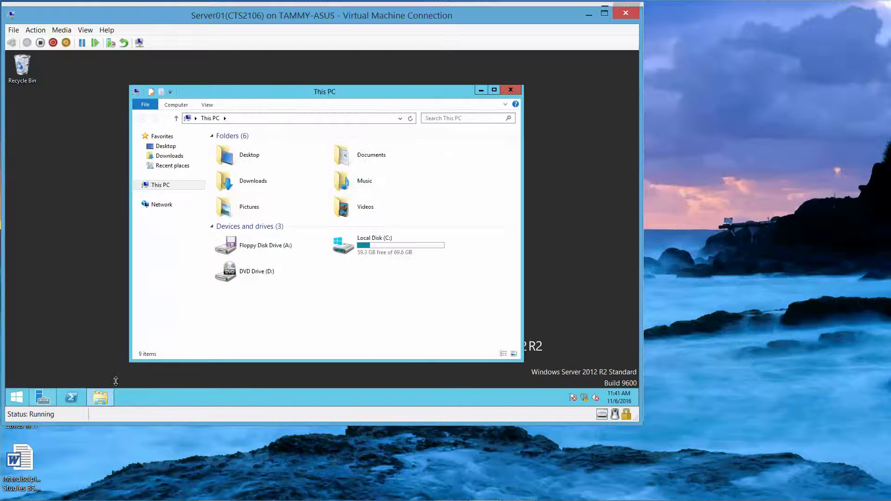
double_click(414, 255)
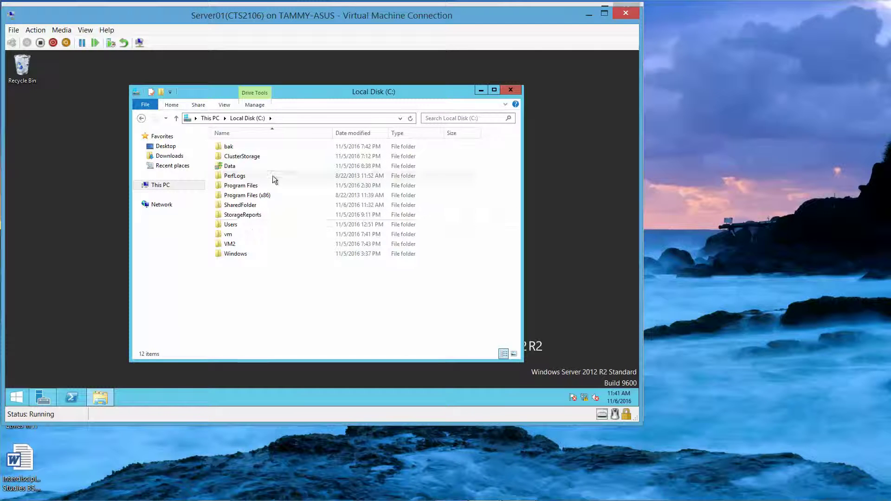
double_click(241, 207)
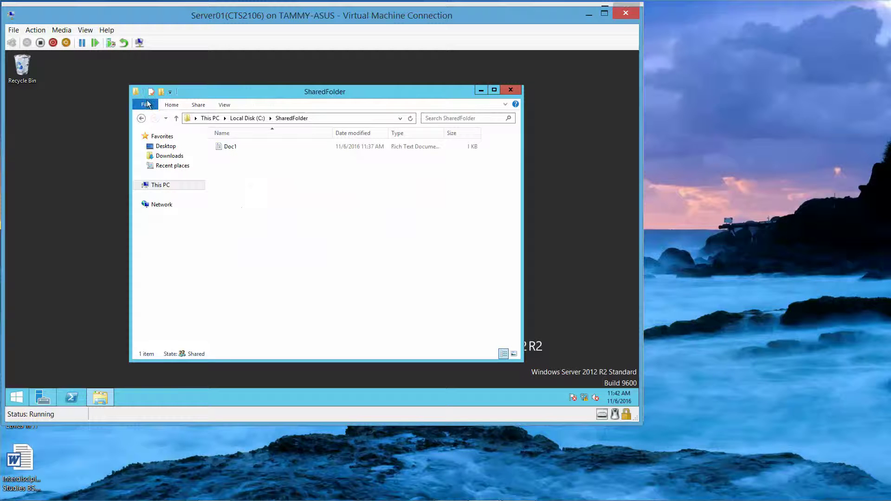
click(141, 118)
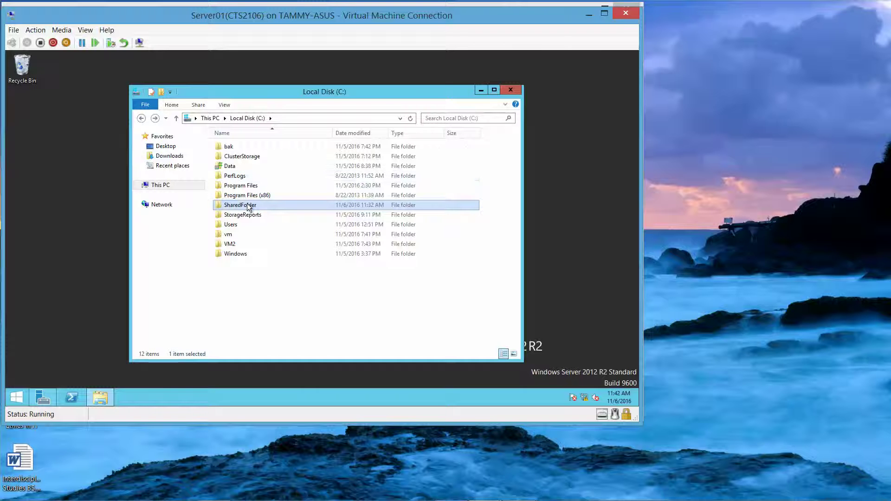
Step: Open the advanced security settings of the C:\SharedFolder folder from its properties
right_click(249, 205)
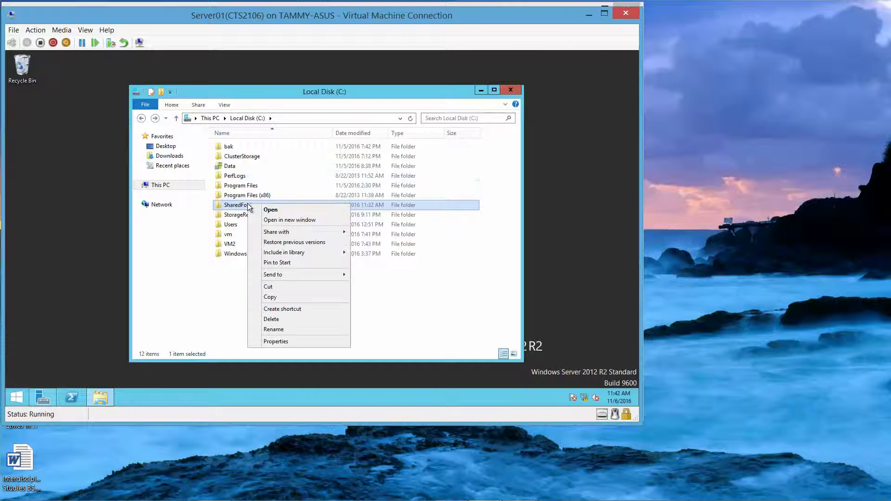
click(293, 342)
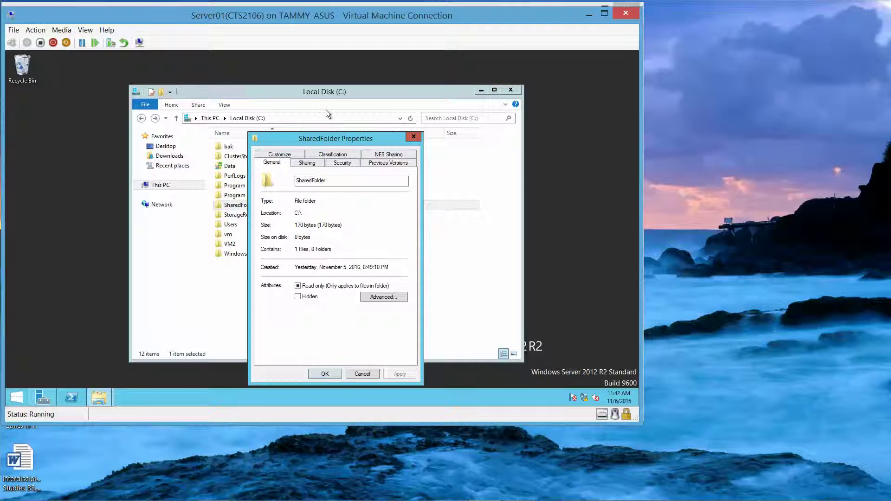
click(339, 164)
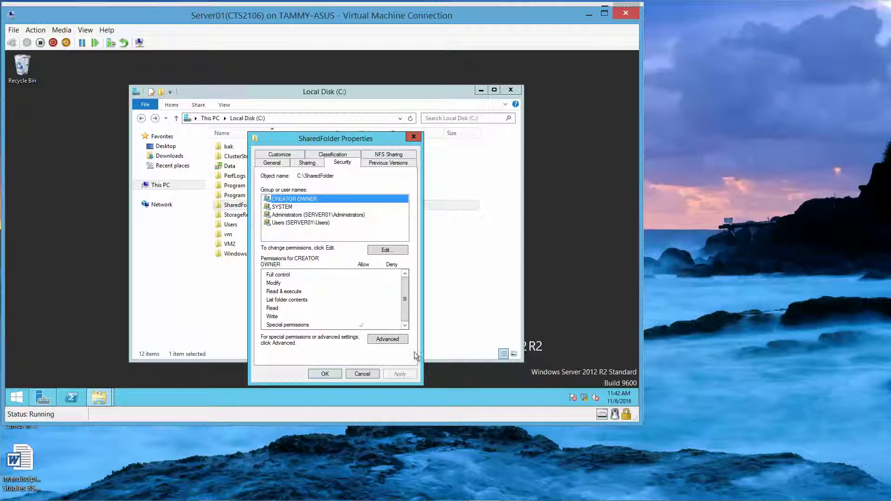
click(397, 339)
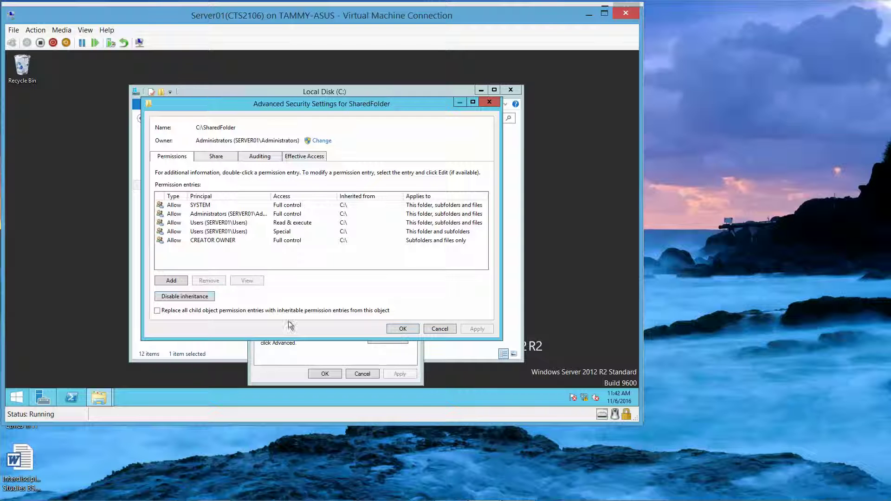
Step: Add a permission entry for SharedFolder with the domain users group as its principal
click(171, 280)
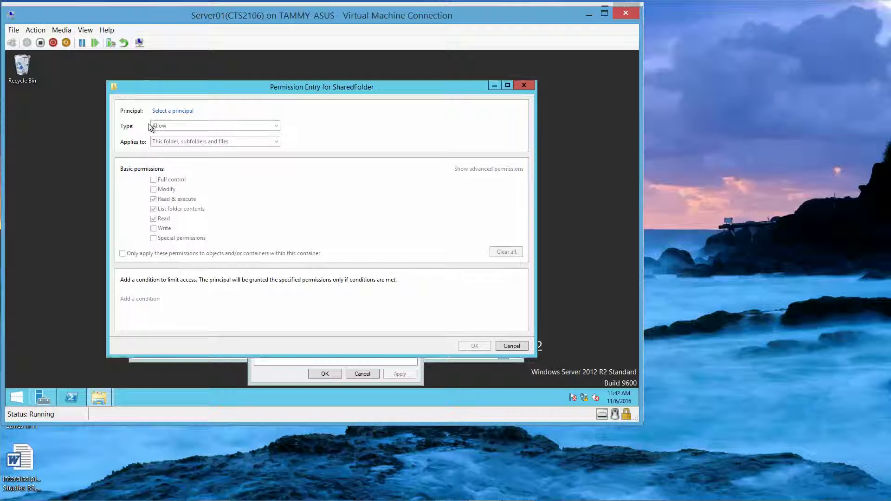
click(178, 111)
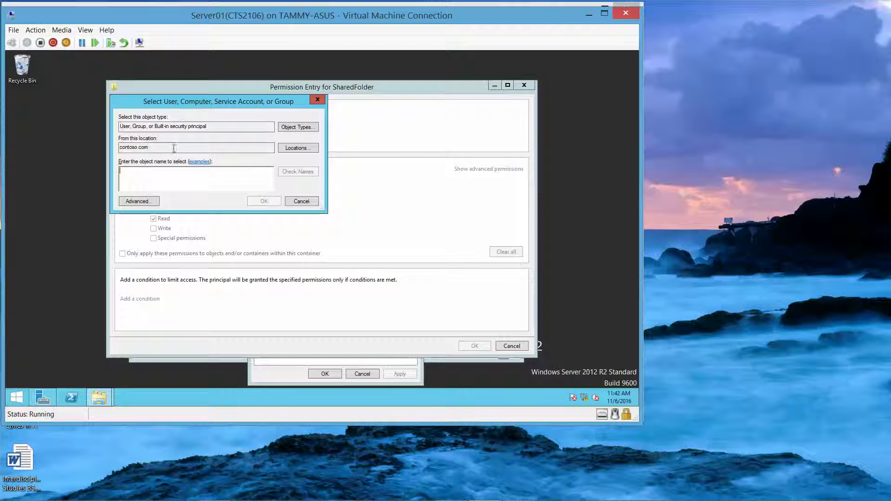
text(domai)
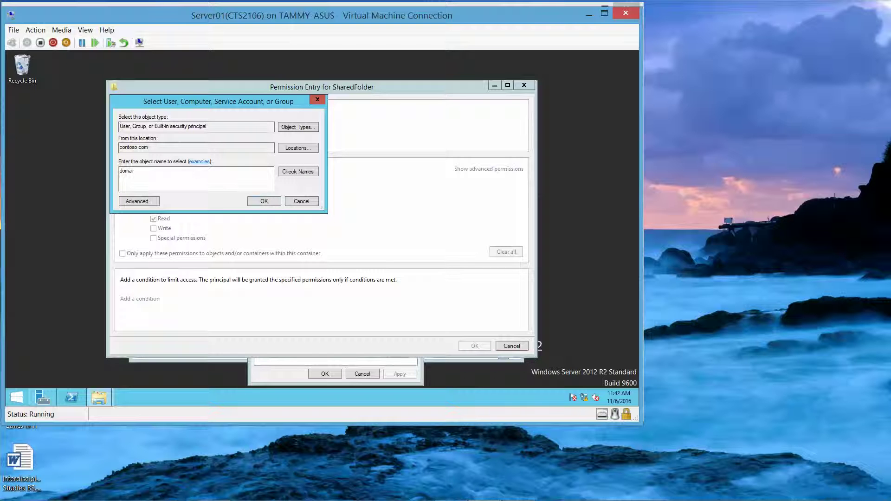
text(n users)
click(262, 200)
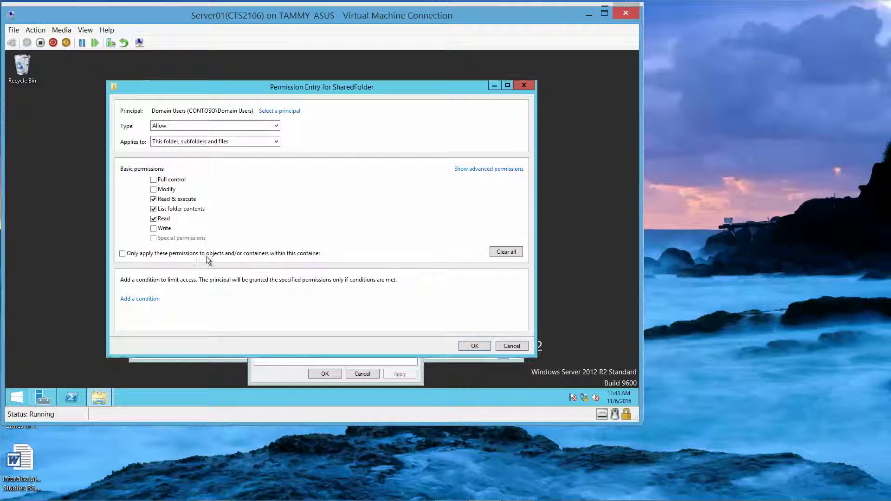
Step: Add the condition Resource > Confidentiality > Equals > Value > High to the permission entry, and confirm all SharedFolder security dialogs
click(152, 299)
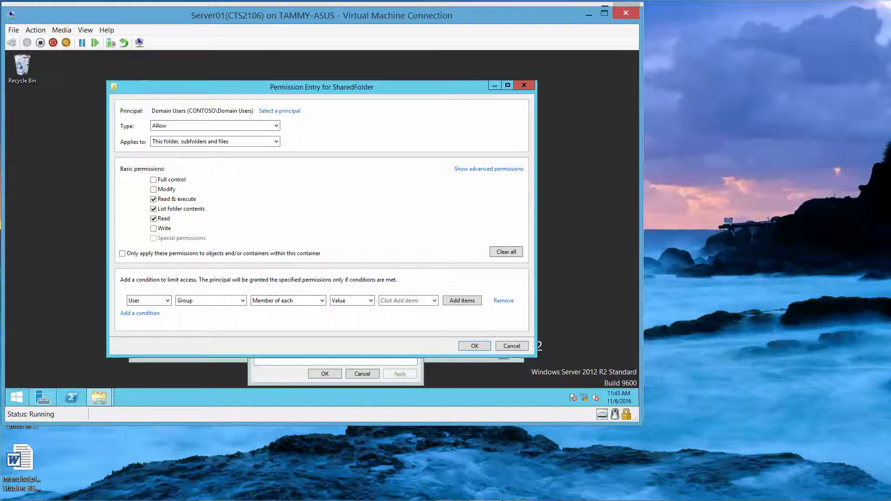
mouse_move(445, 499)
click(166, 301)
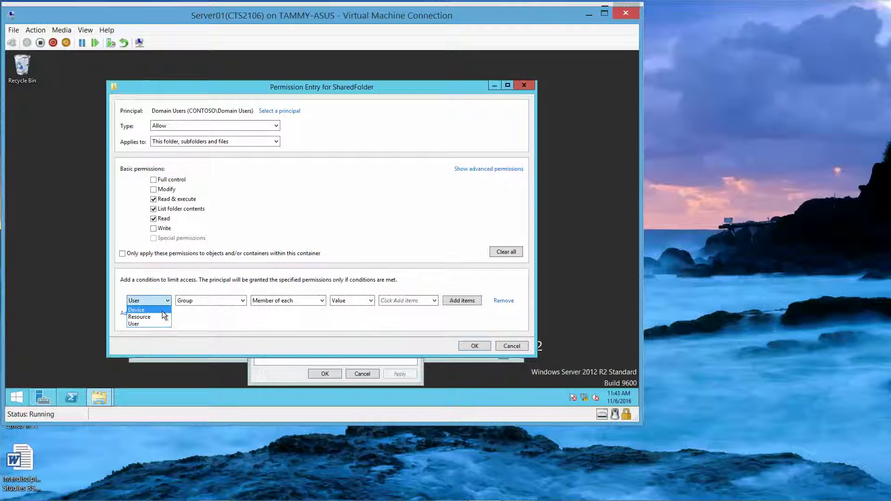
click(160, 314)
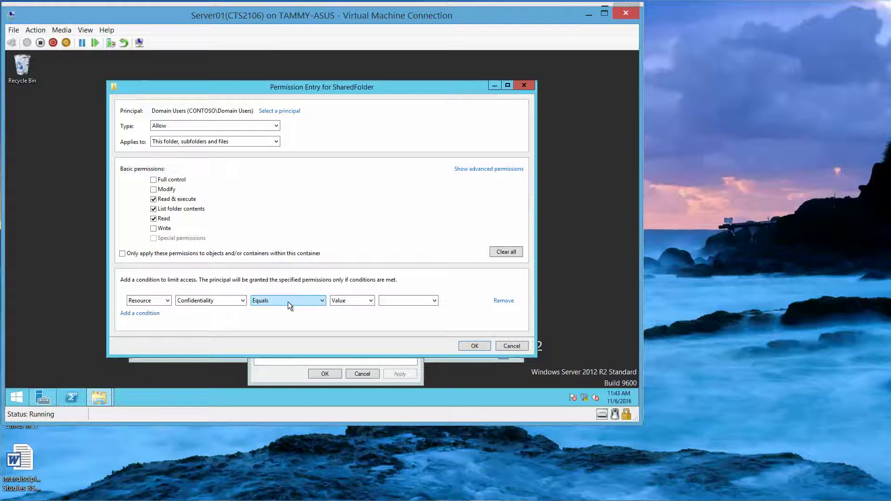
click(418, 300)
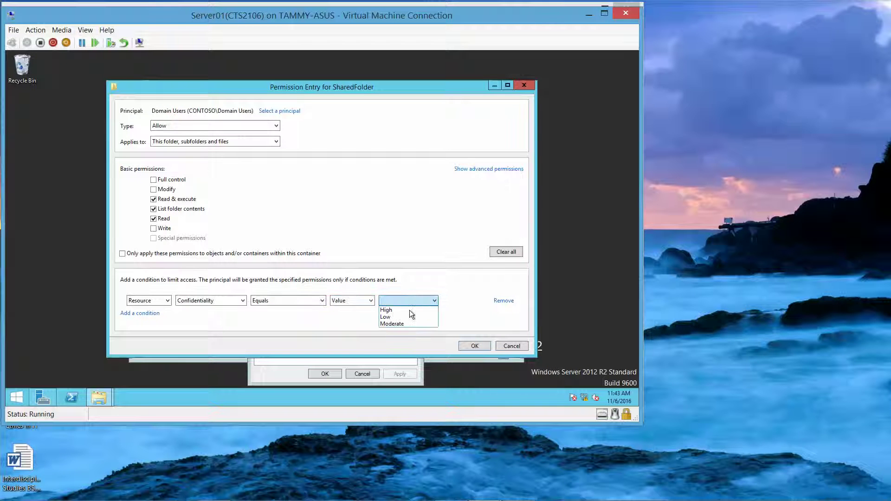
click(408, 310)
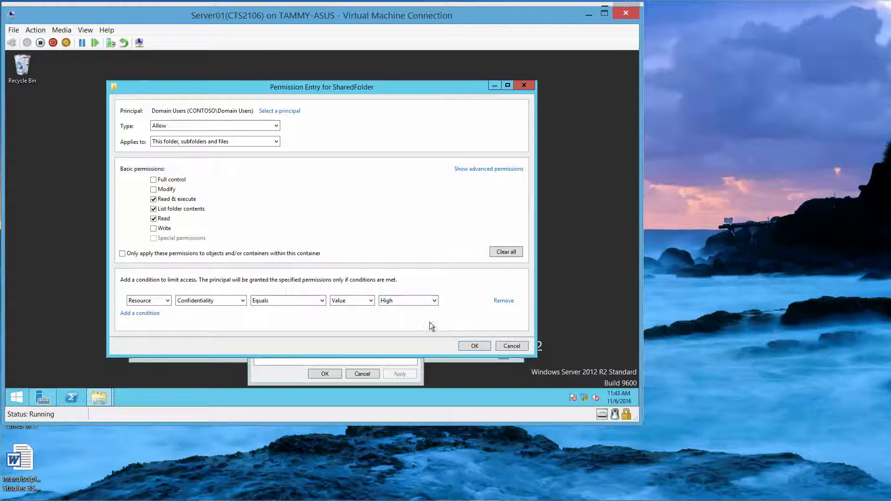
click(473, 346)
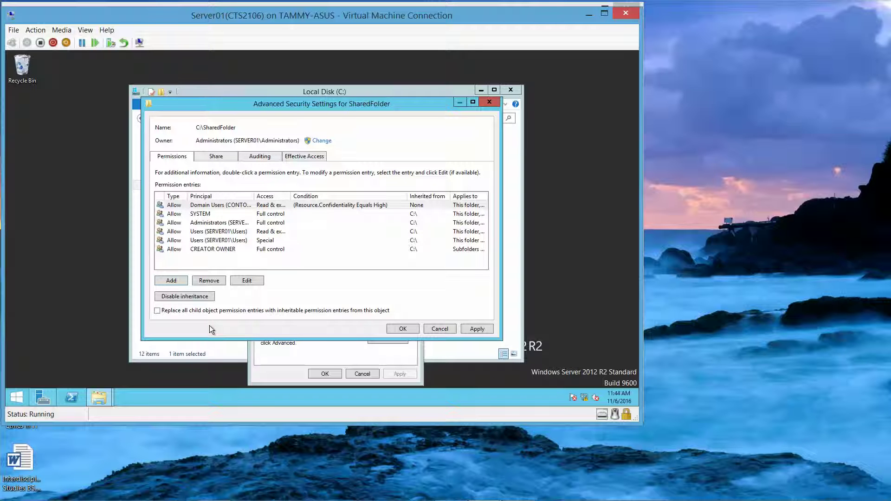
click(396, 328)
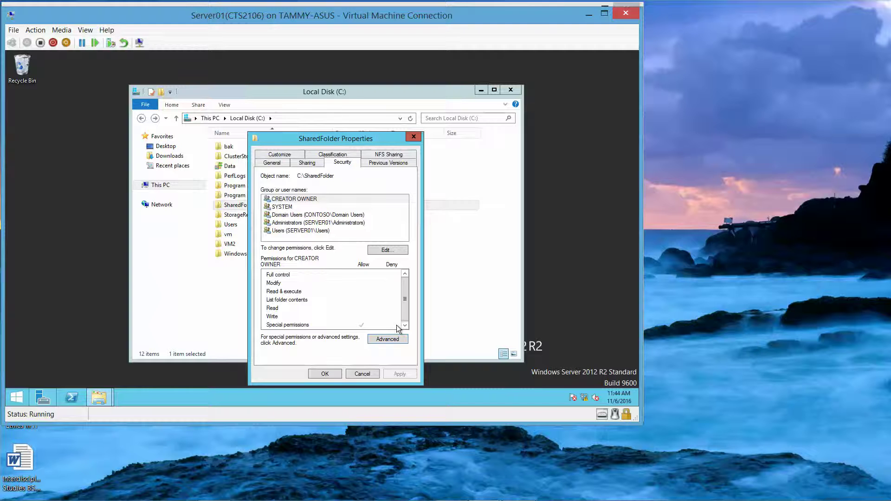
click(325, 374)
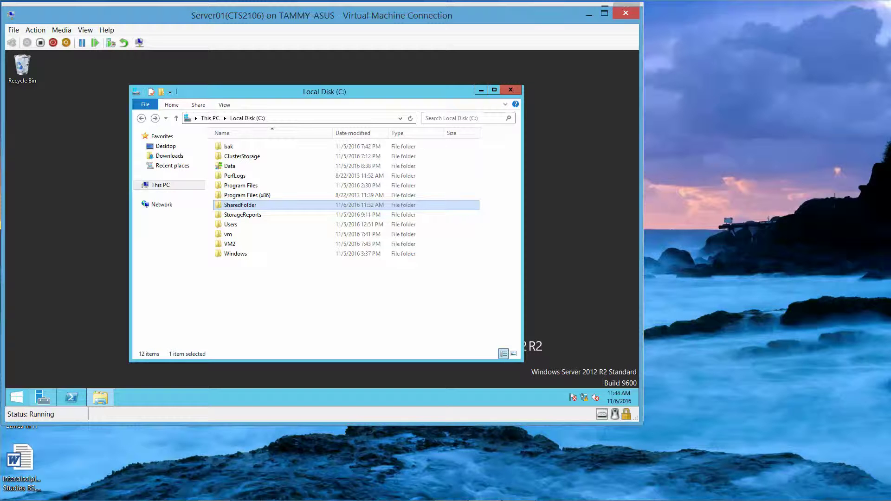
Step: Switch to the RWDC01 virtual machine and open Active Directory Administrative Center from Server Manager
mouse_move(183, 500)
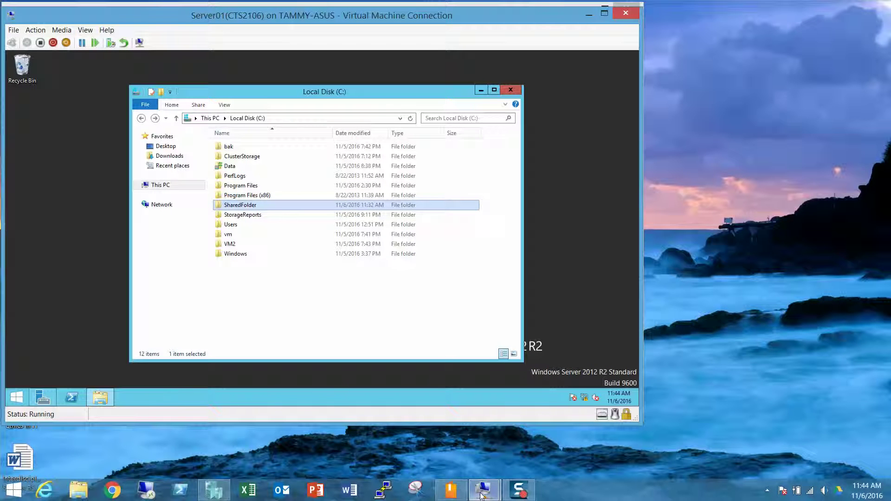
mouse_move(483, 500)
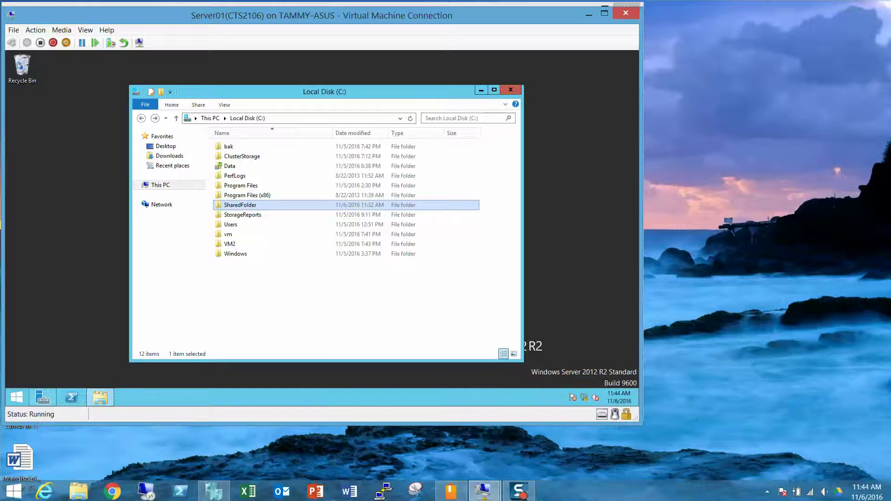
click(549, 430)
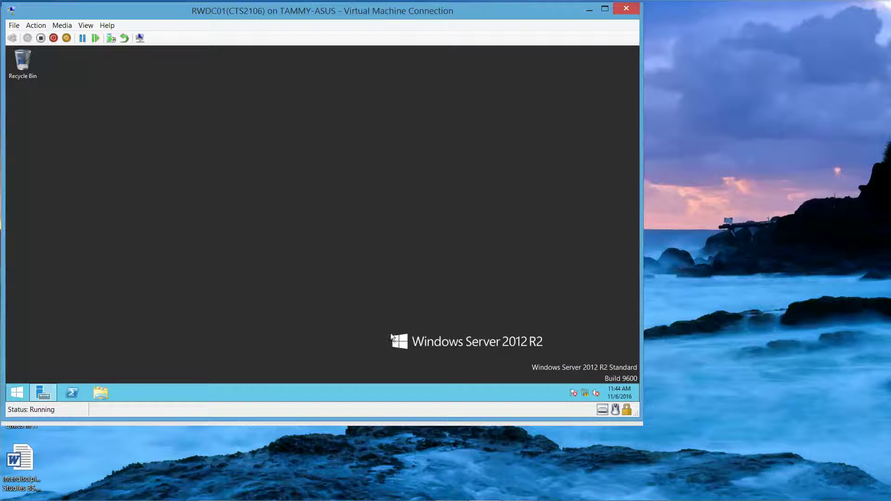
click(43, 392)
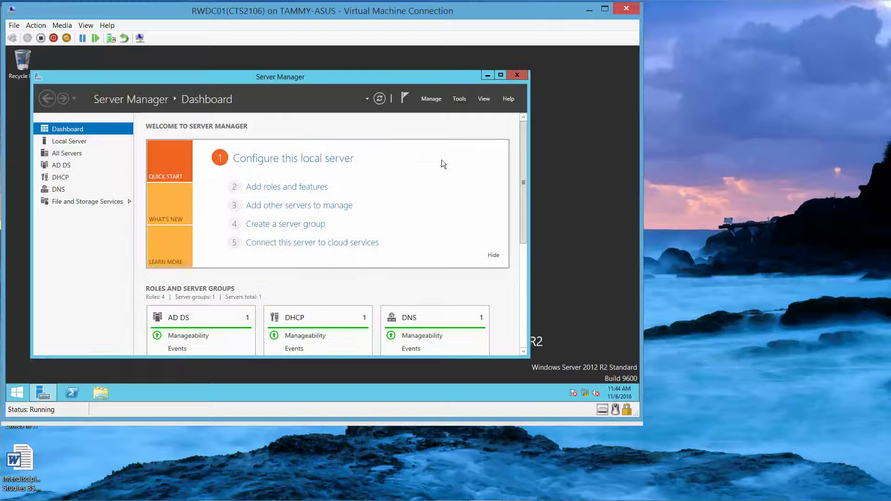
click(464, 99)
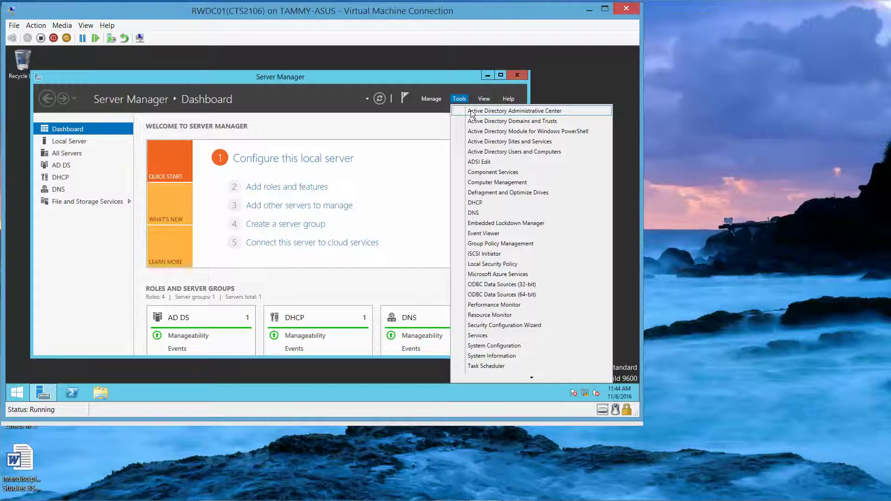
click(471, 111)
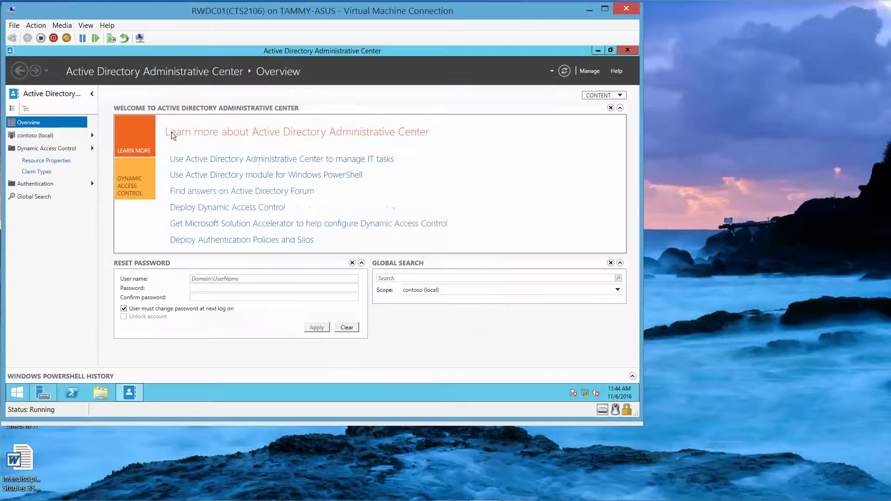
Step: Start a new central access policy under Dynamic Access Control and name it CentralAccessPolicy1
click(55, 149)
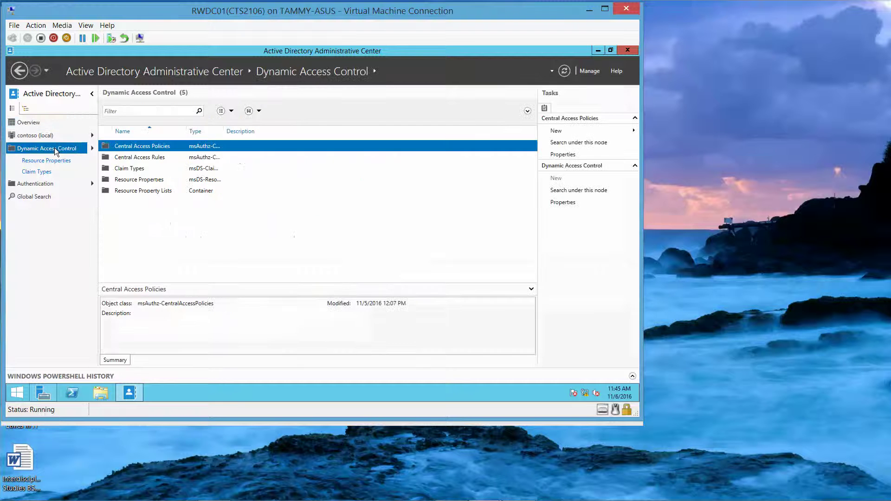
double_click(155, 146)
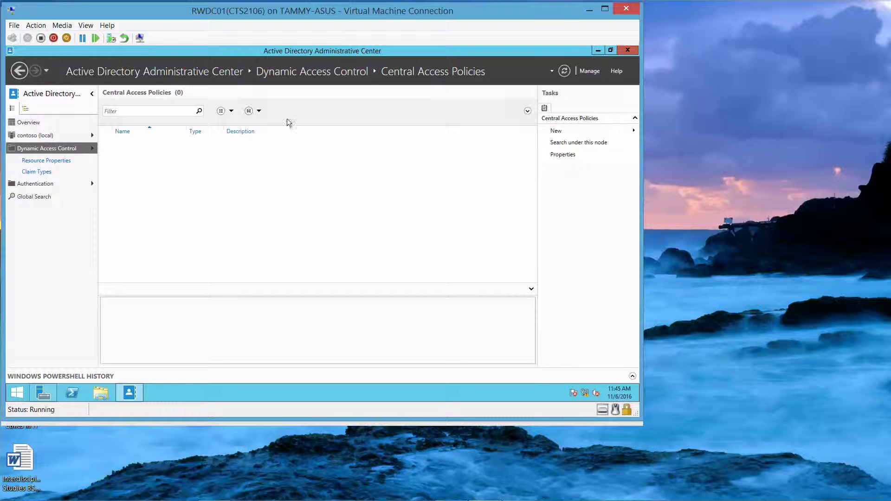
click(598, 134)
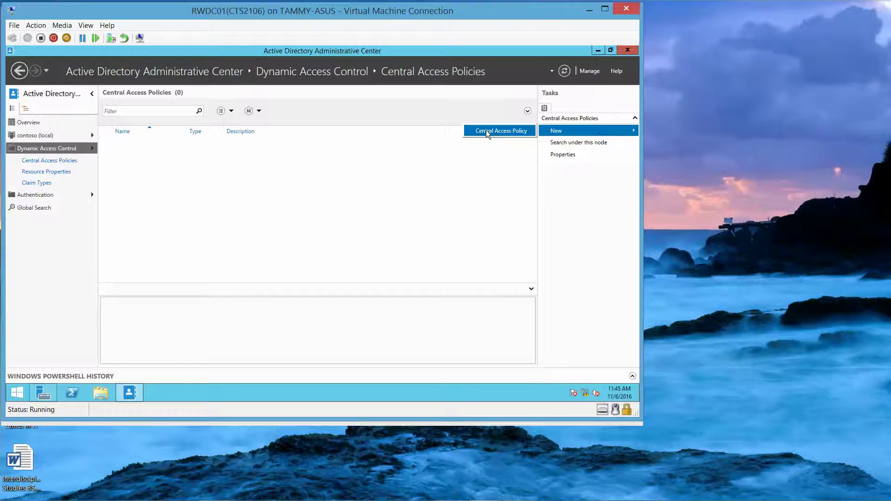
click(486, 131)
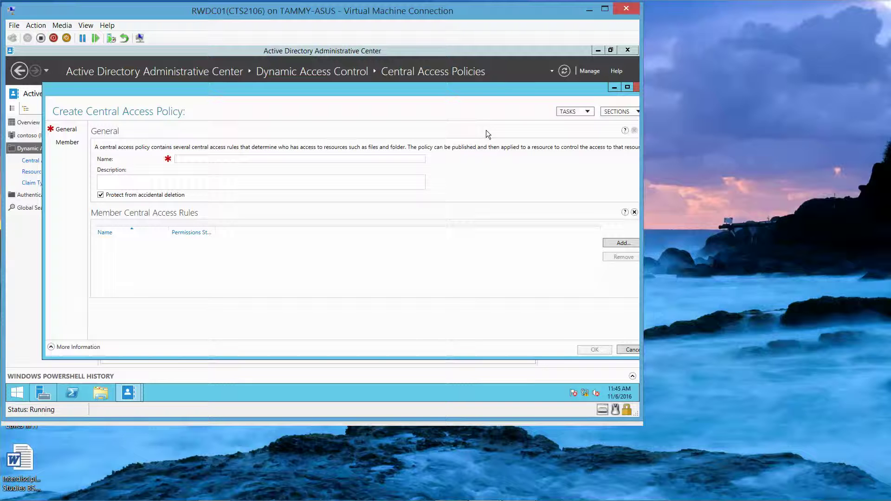
click(323, 161)
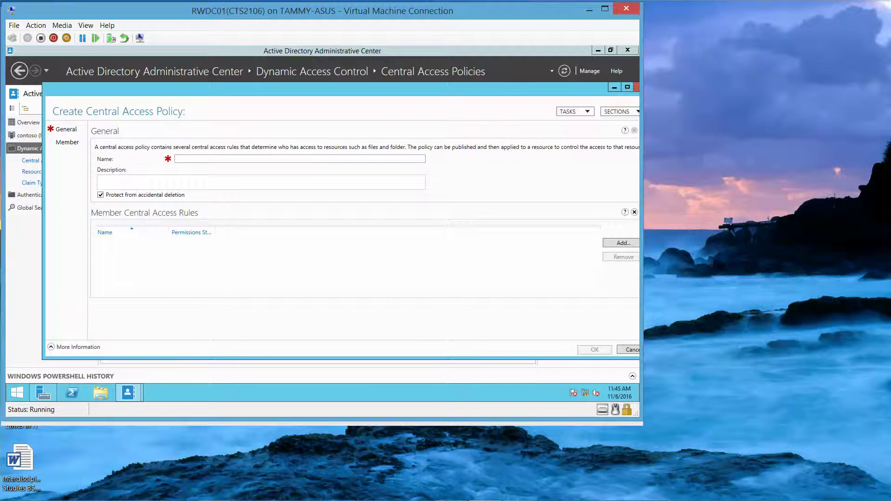
text(CentralAcce)
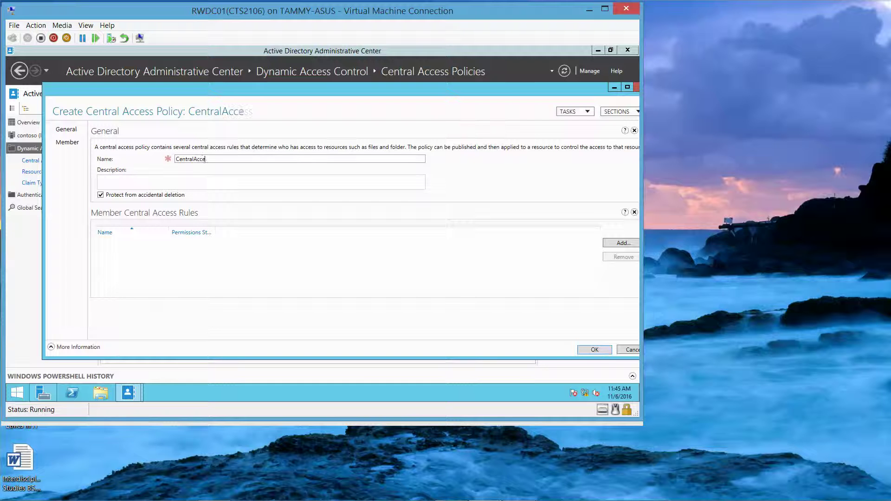
text(ssPolicy)
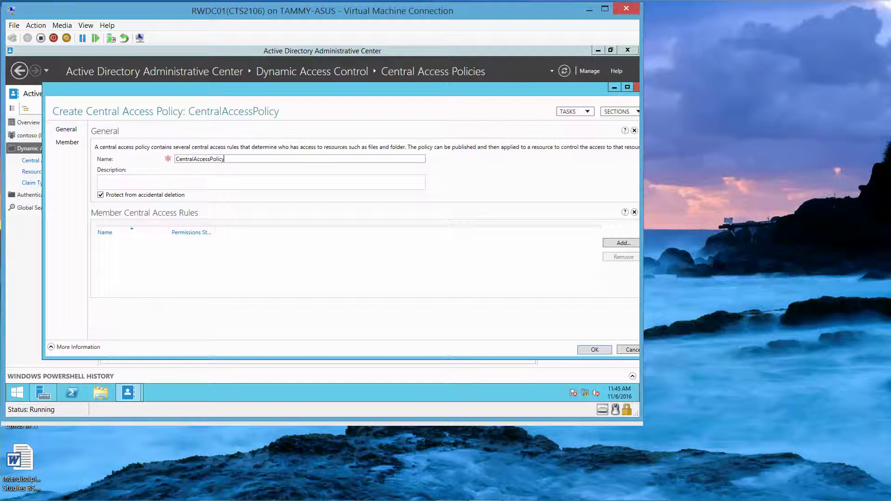
text(1)
click(622, 243)
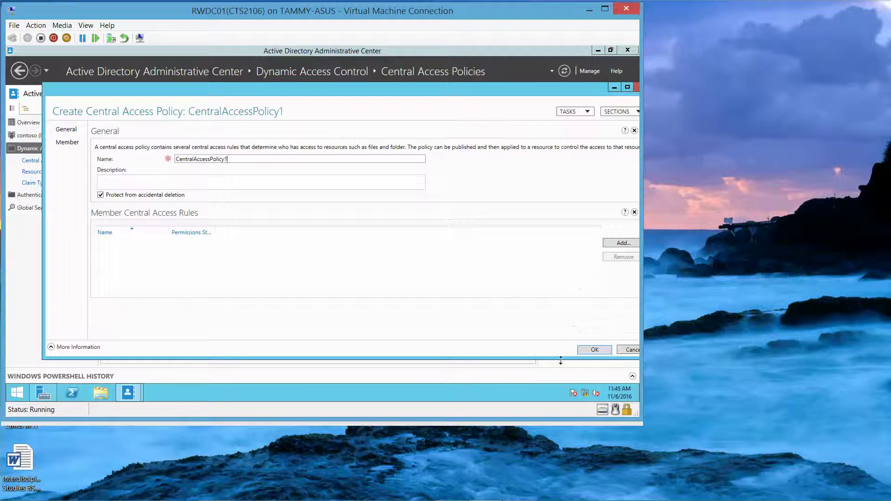
drag(464, 91, 422, 91)
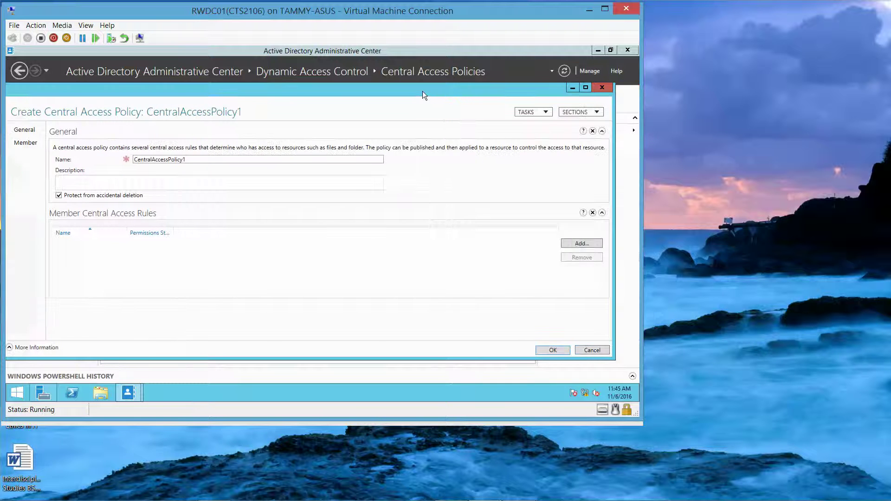
click(566, 244)
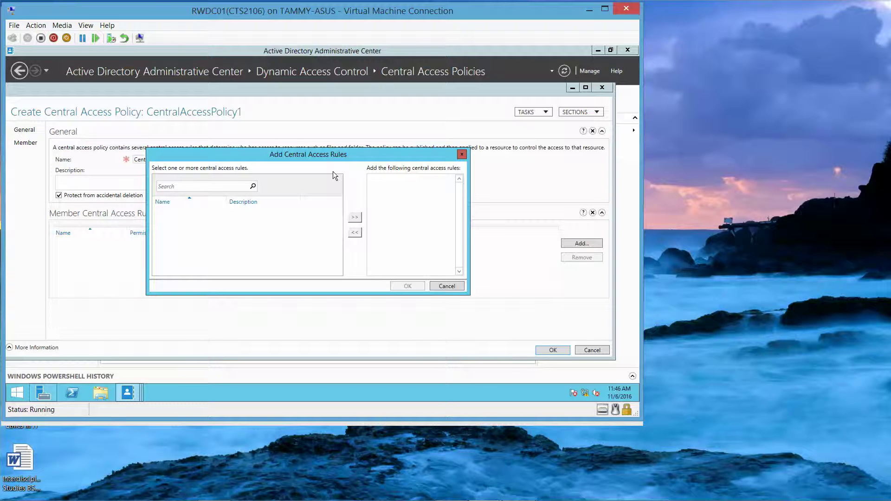
click(464, 155)
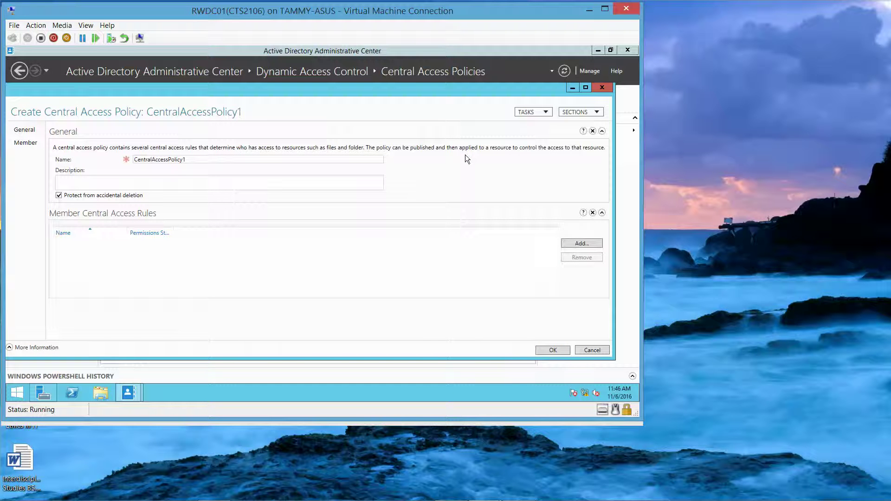
click(214, 158)
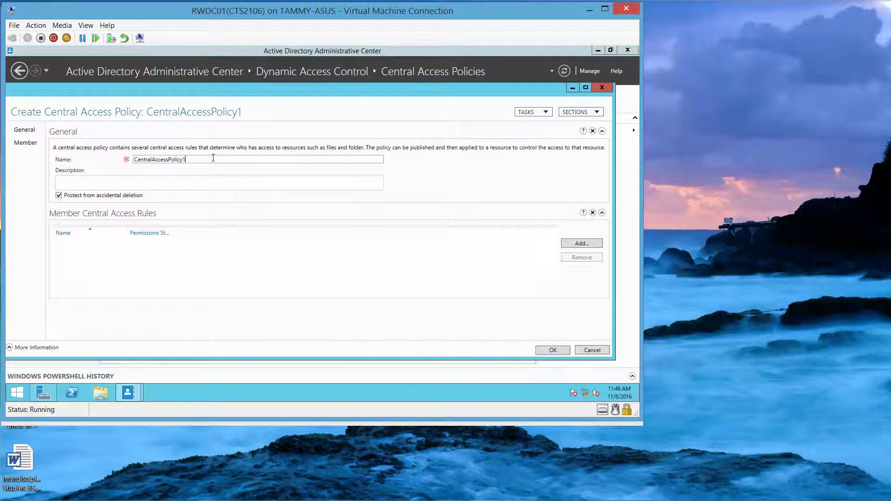
click(548, 113)
click(547, 112)
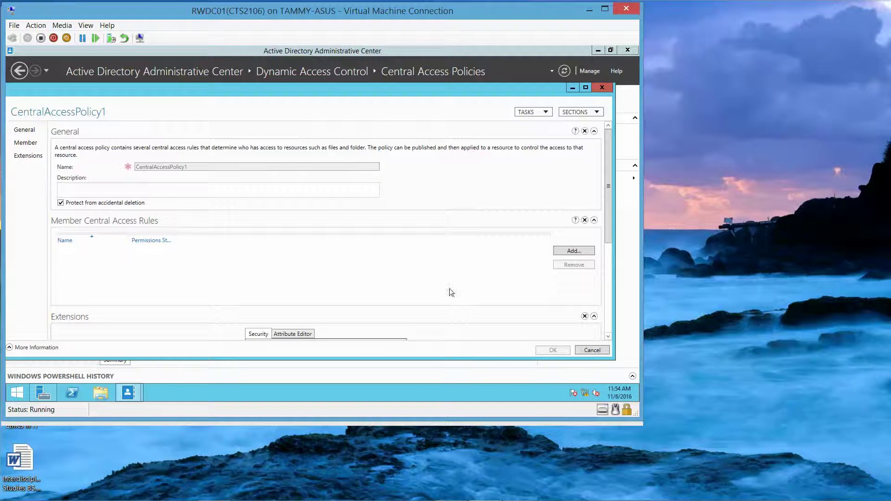
Step: Finish creating the central access policy CentralAccessPolicy1
click(602, 89)
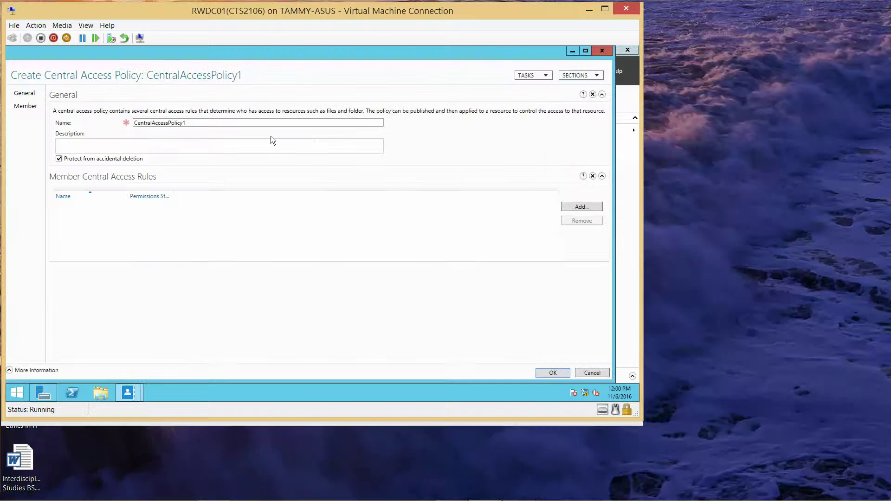
key(Return)
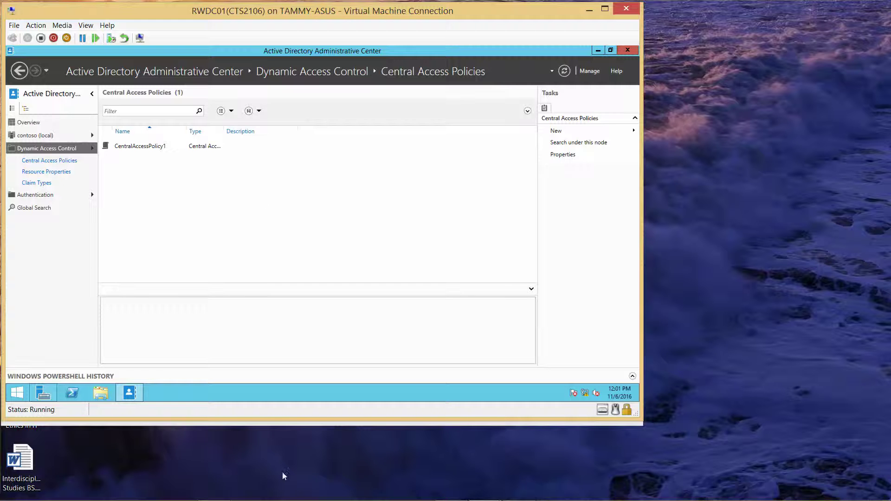
mouse_move(285, 500)
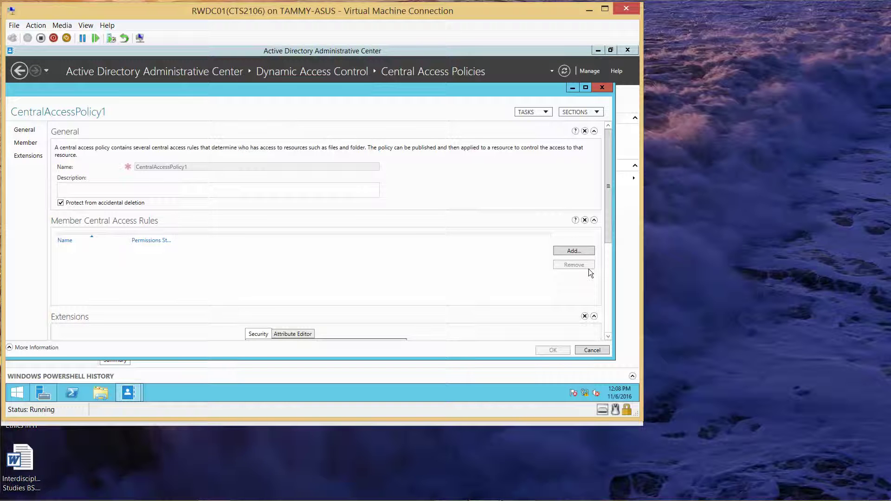
click(602, 87)
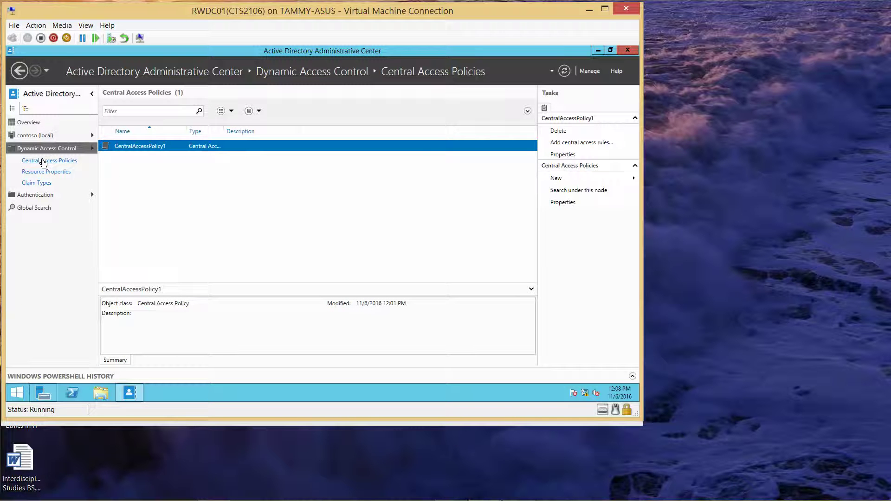
right_click(131, 148)
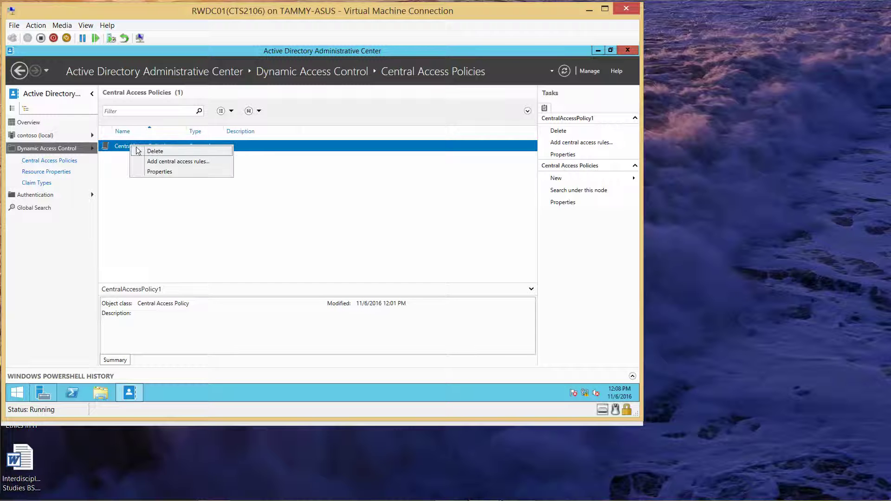
click(156, 163)
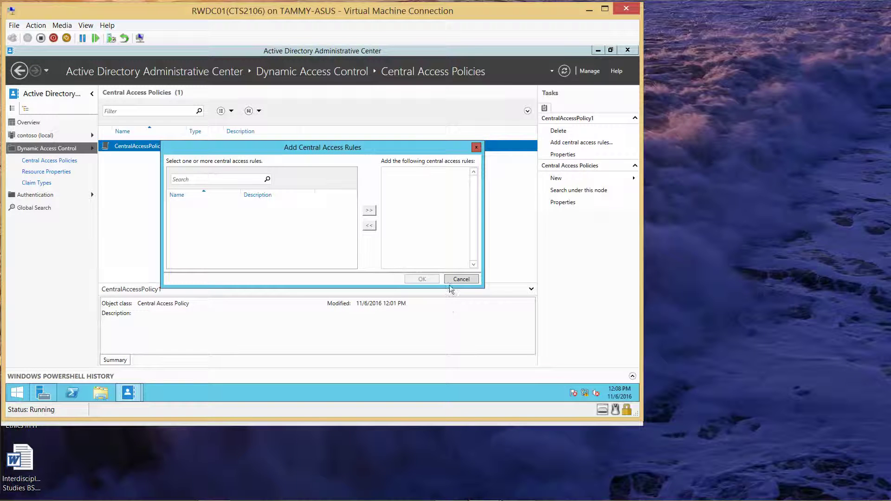
click(459, 279)
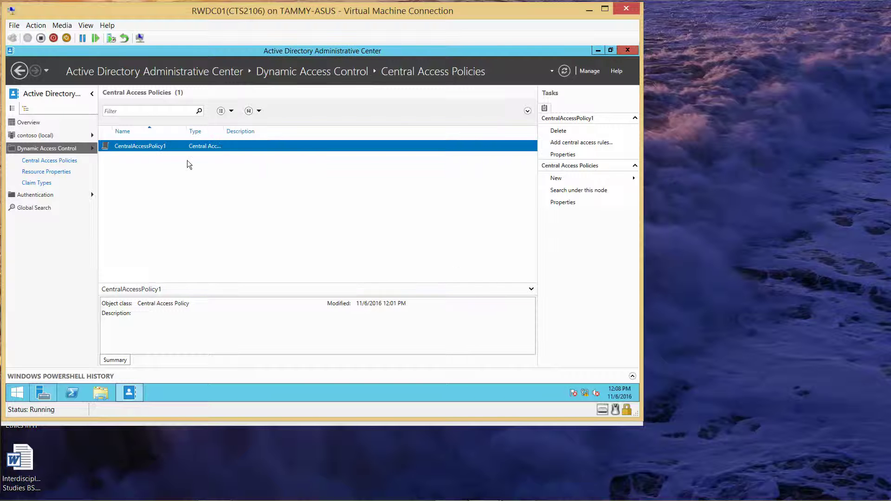
click(57, 172)
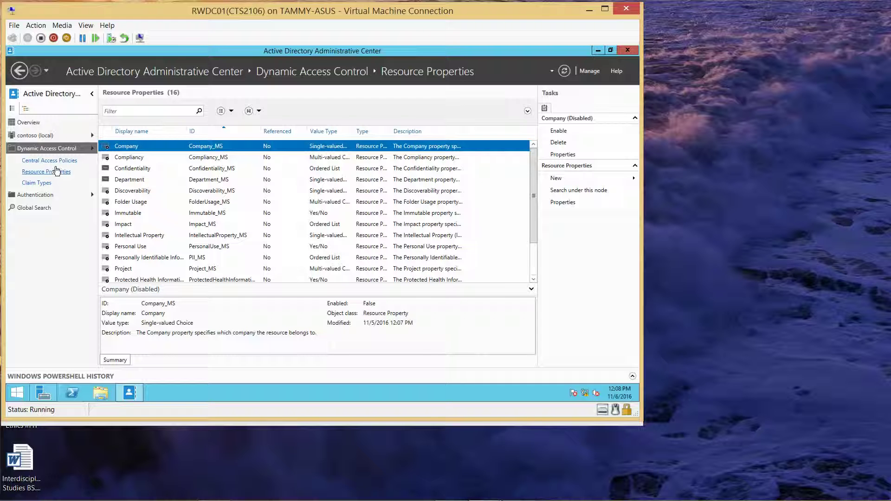
Step: Start a new central access rule under Dynamic Access Control and name it CentralAccessRule1
click(56, 149)
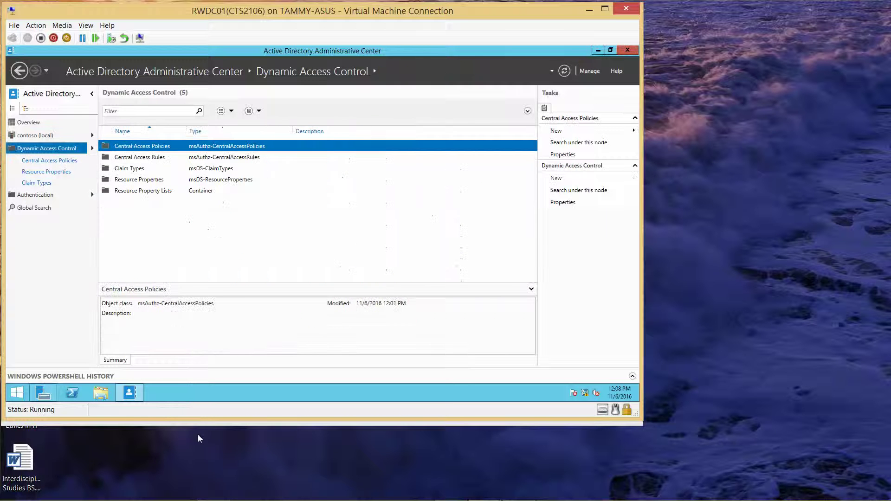
mouse_move(494, 499)
click(133, 158)
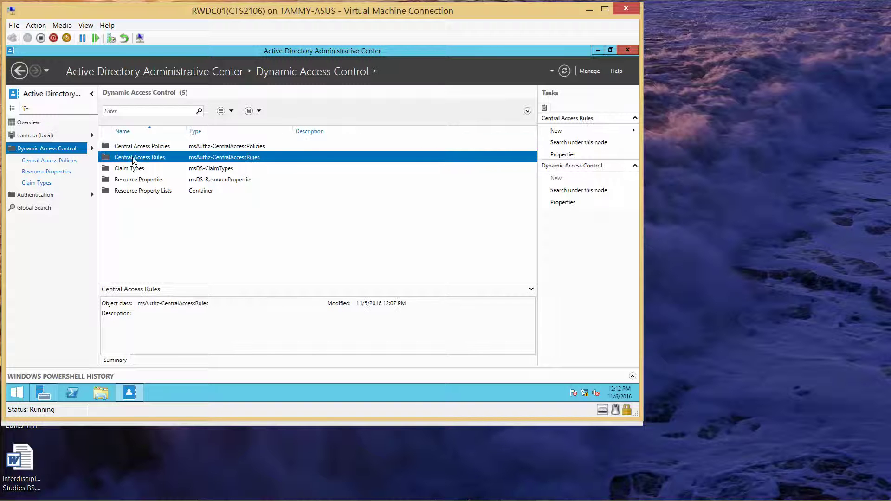
right_click(133, 157)
mouse_move(158, 163)
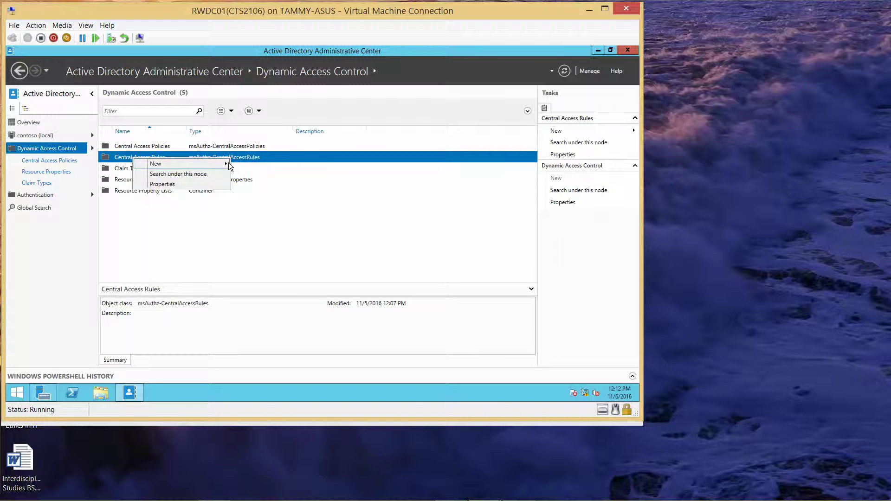
mouse_move(225, 164)
click(254, 164)
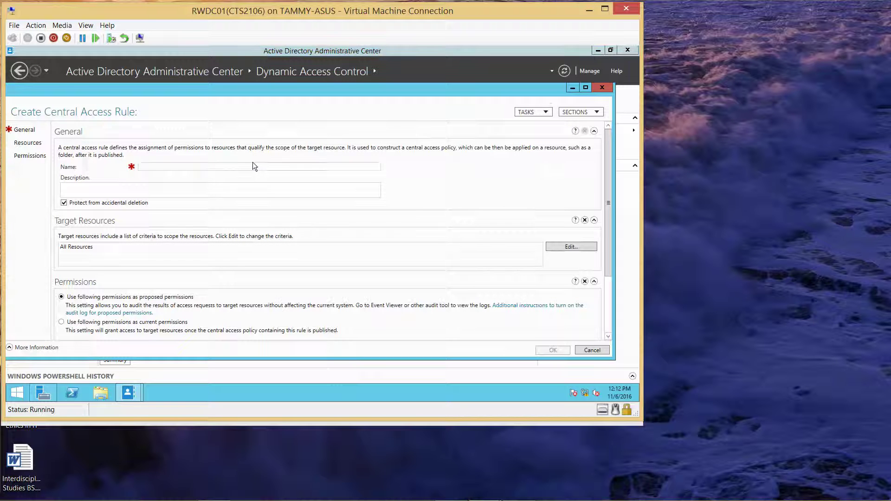
click(229, 165)
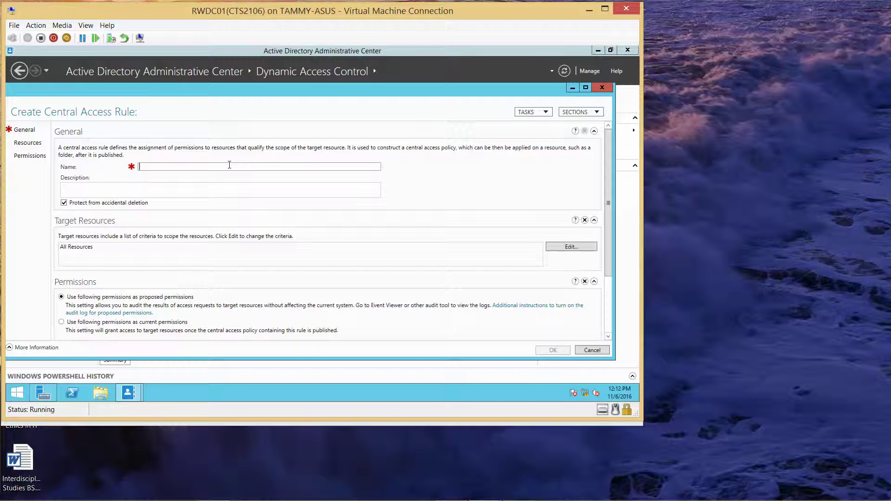
mouse_move(450, 494)
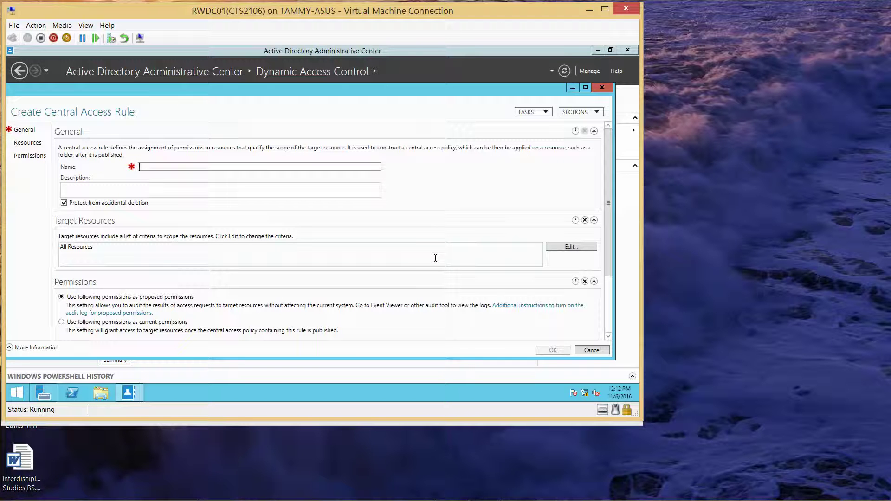
text(Ce)
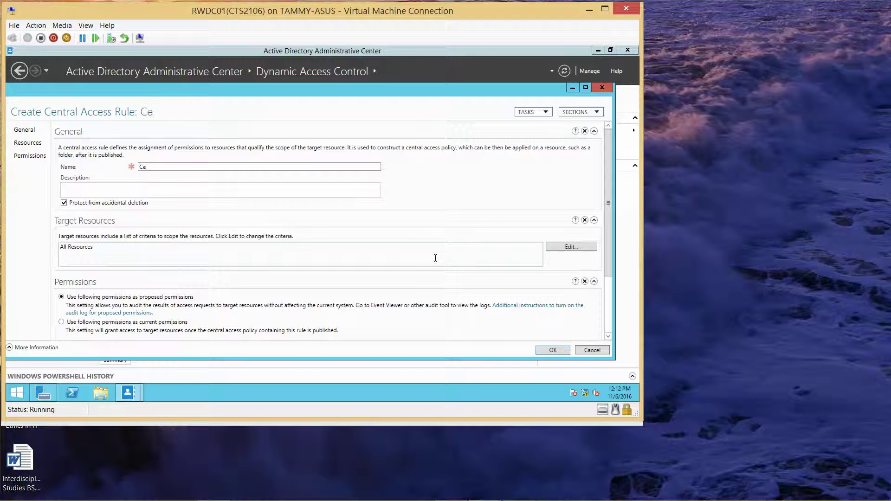
text(ntralAccessRule1)
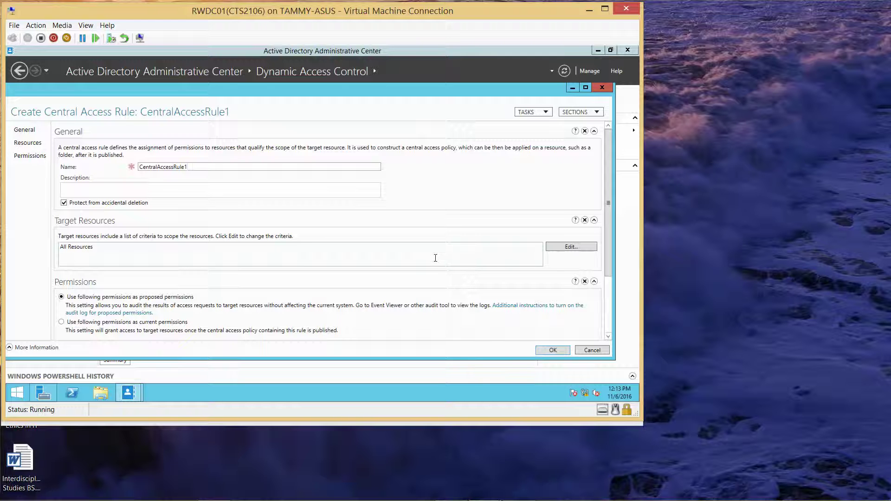
Step: Limit the rule's target resources with the condition Resource > Confidentiality > Equals > Value > High, and create the rule
click(575, 250)
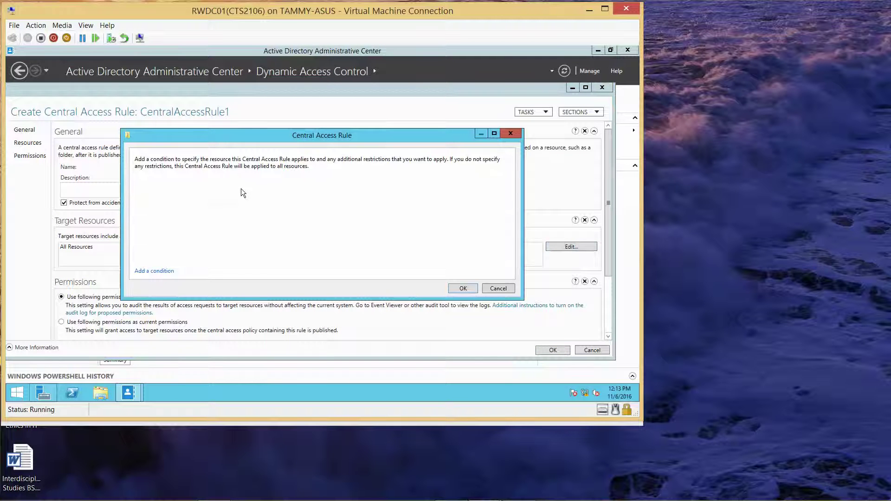
click(152, 273)
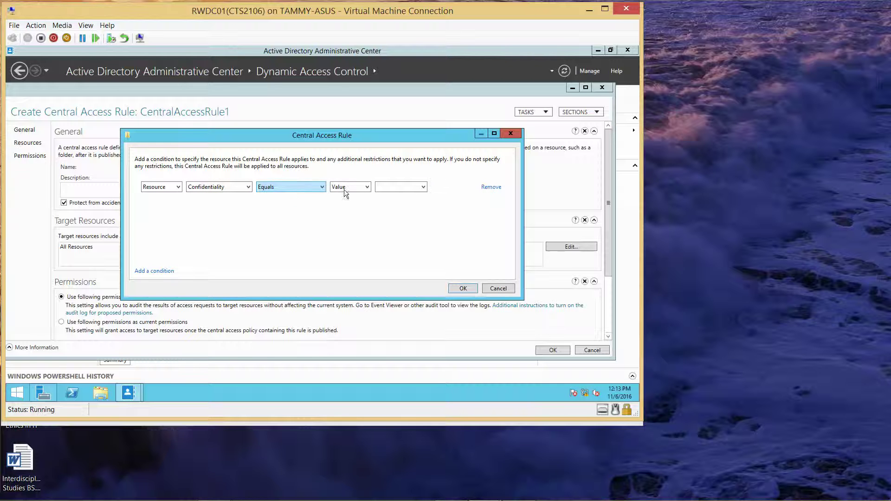
click(405, 185)
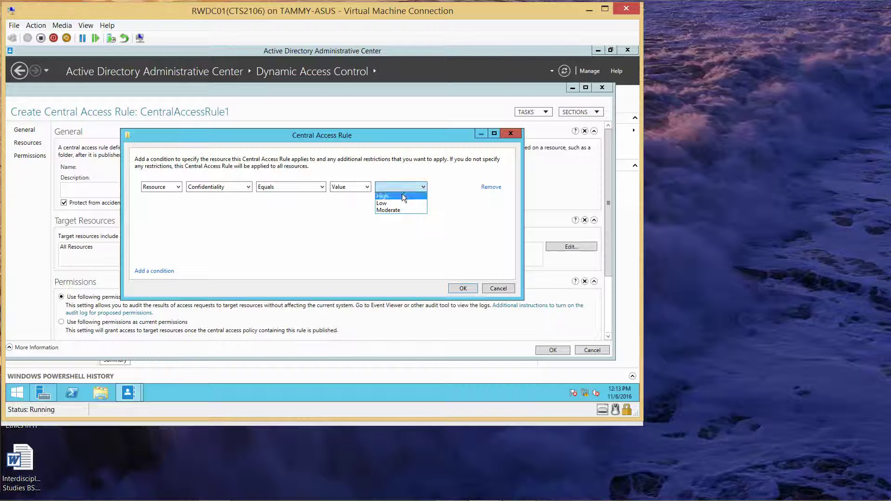
click(402, 194)
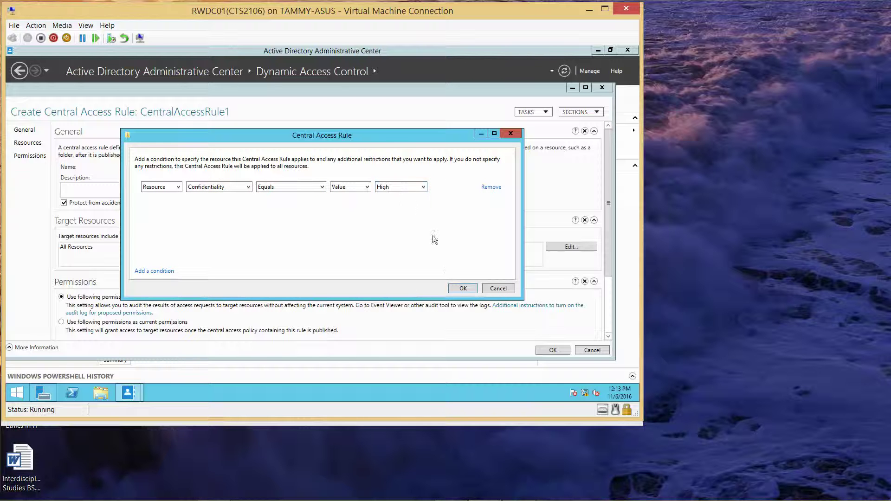
click(462, 289)
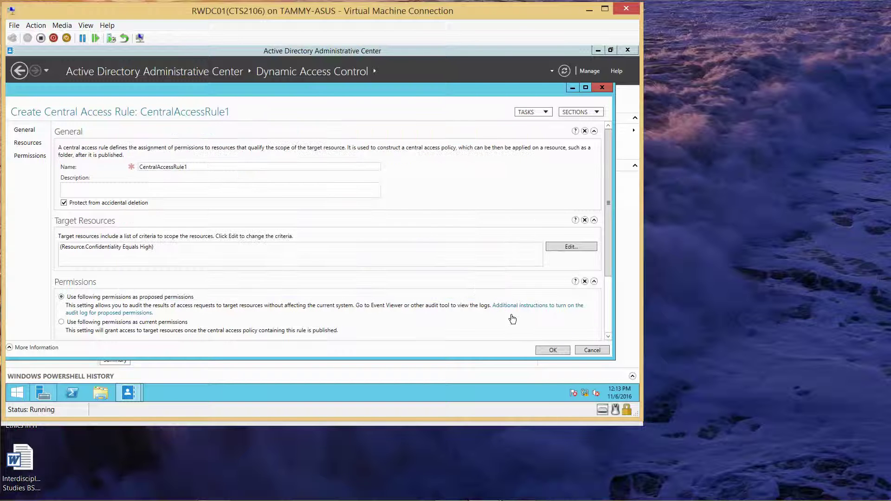
click(553, 350)
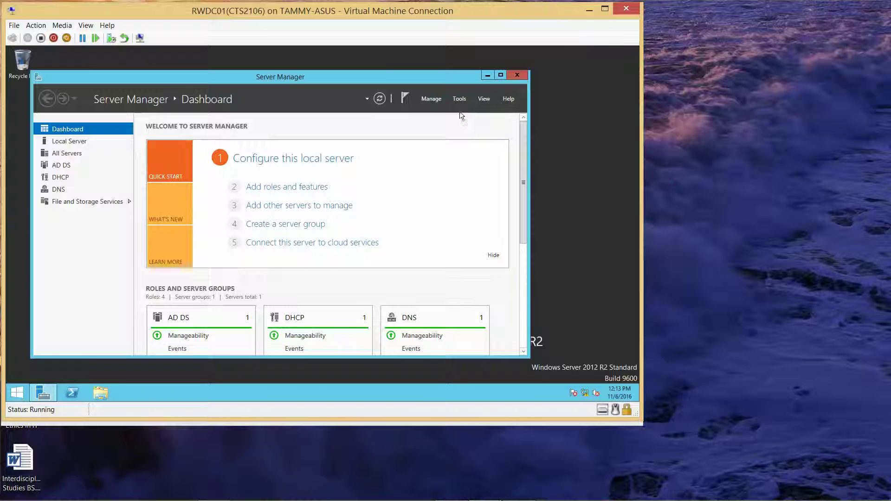
Step: Open the Default Domain Controllers Policy of contoso.com for editing in Group Policy Management
click(463, 99)
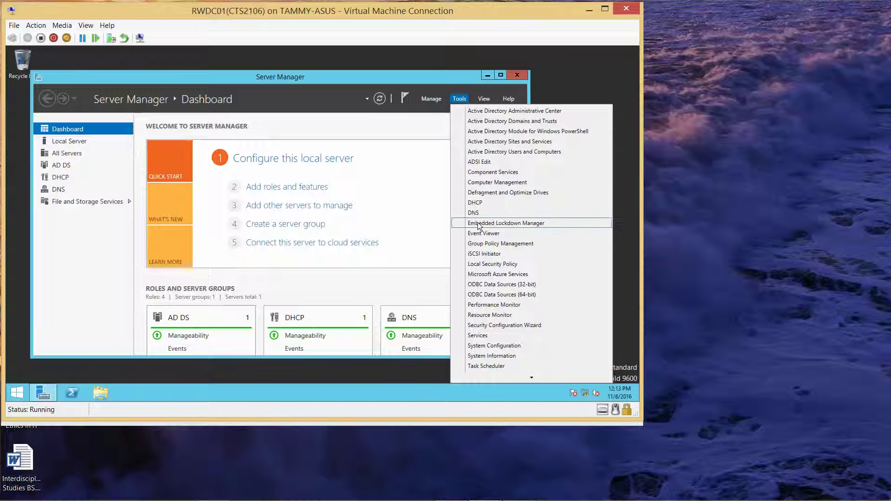
click(484, 242)
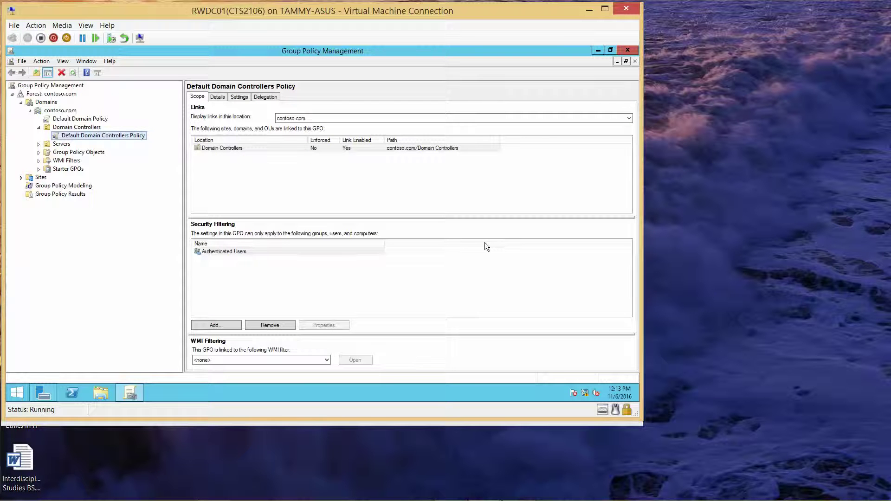
right_click(122, 137)
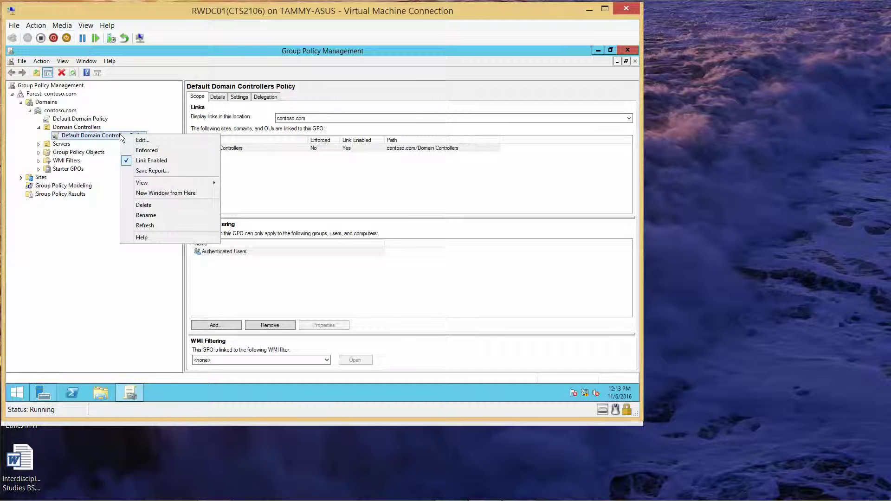
click(140, 140)
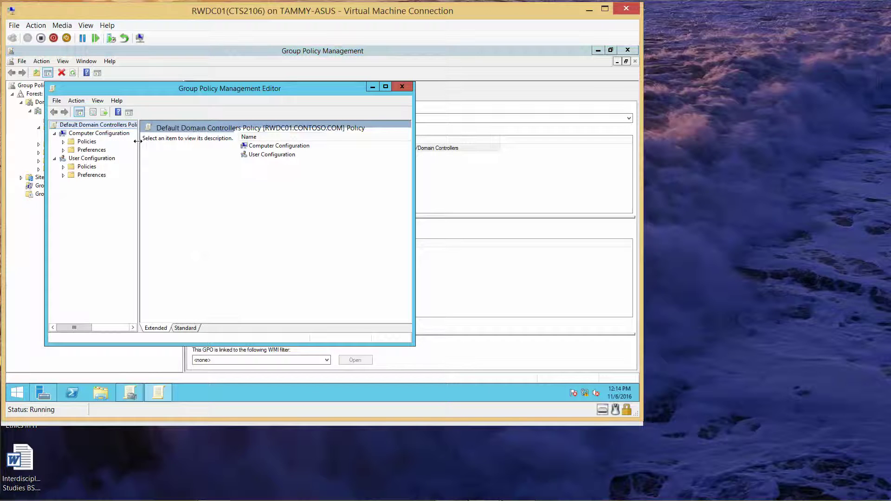
Step: Expand Policies under Computer Configuration, widen the console tree, and show only the maximized policy editor by minimizing the other windows
click(64, 142)
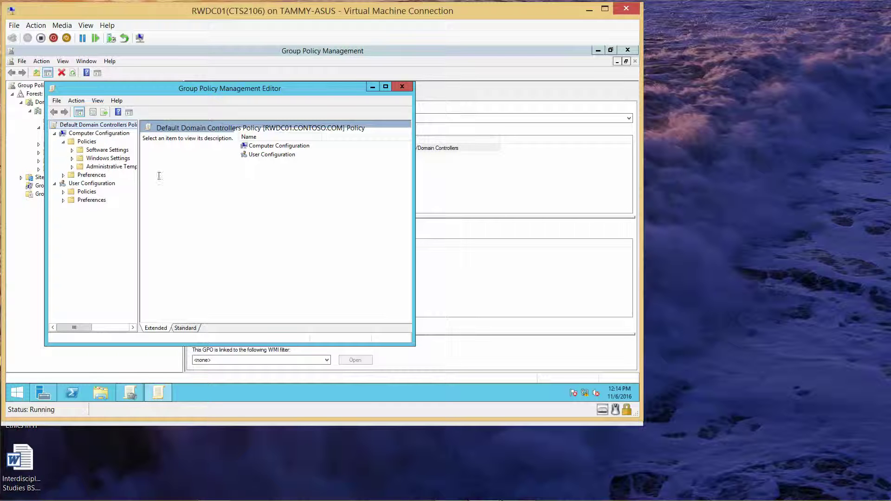
drag(139, 200, 188, 201)
click(594, 51)
click(488, 75)
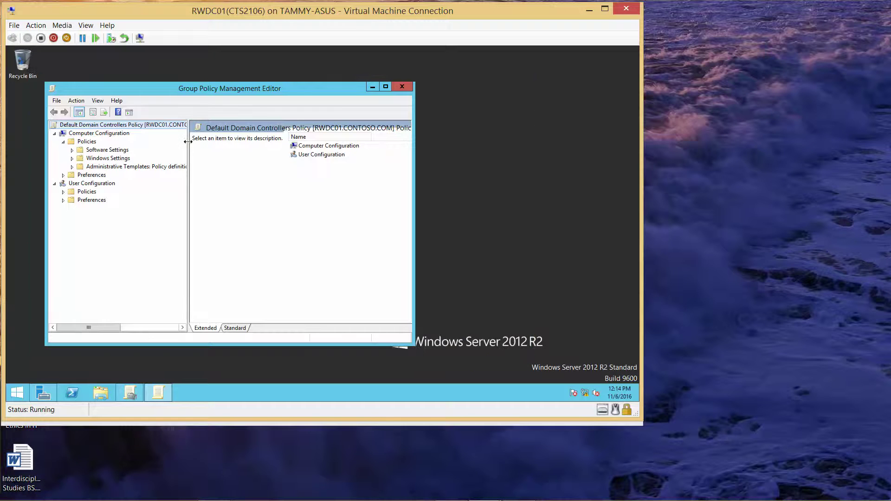
click(387, 87)
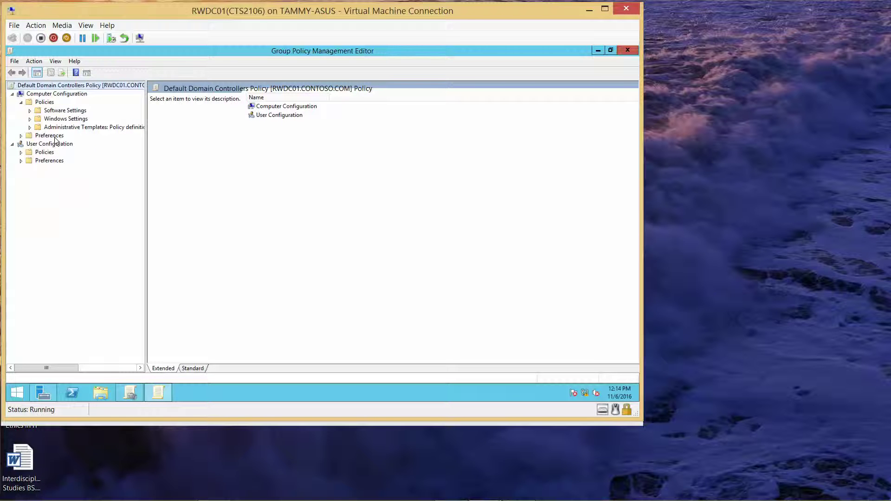
Step: Expand Windows Settings > Security Settings > File System under the computer policies and select Central Access Policy
click(30, 120)
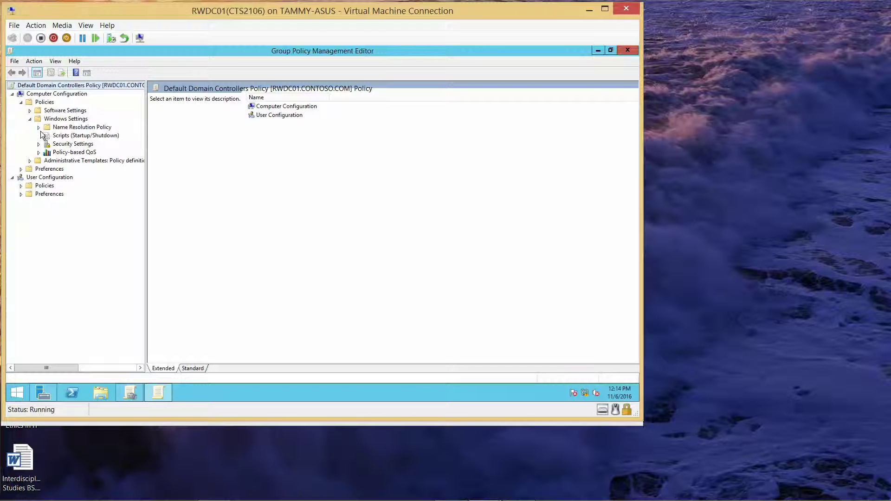
click(39, 145)
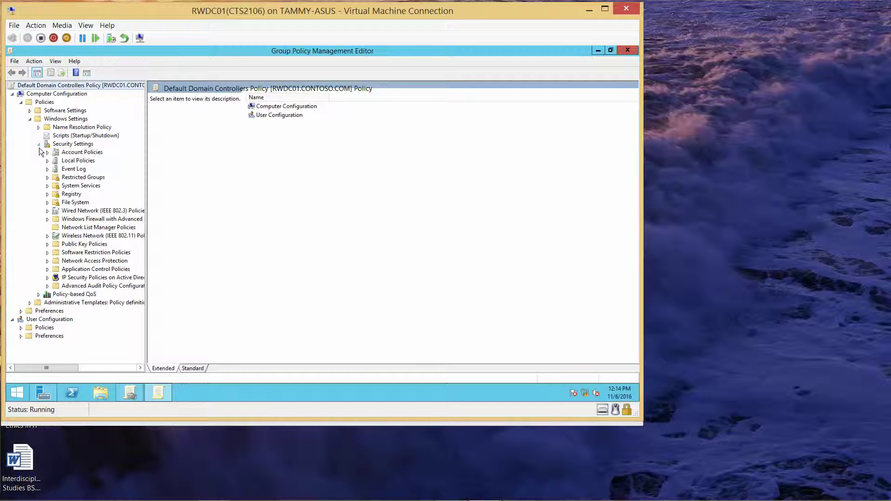
click(48, 203)
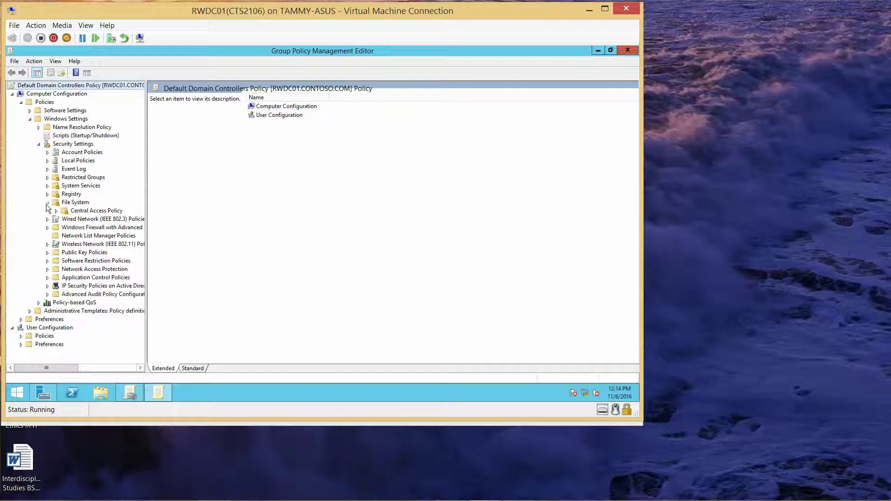
right_click(78, 212)
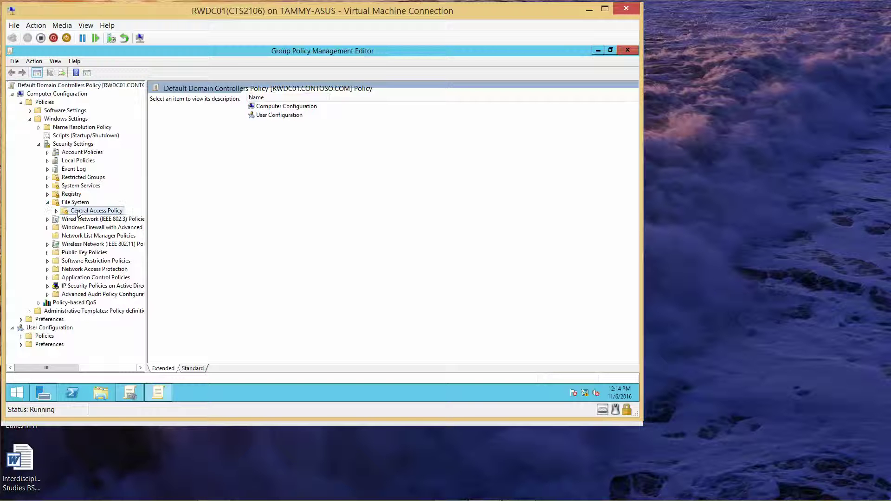
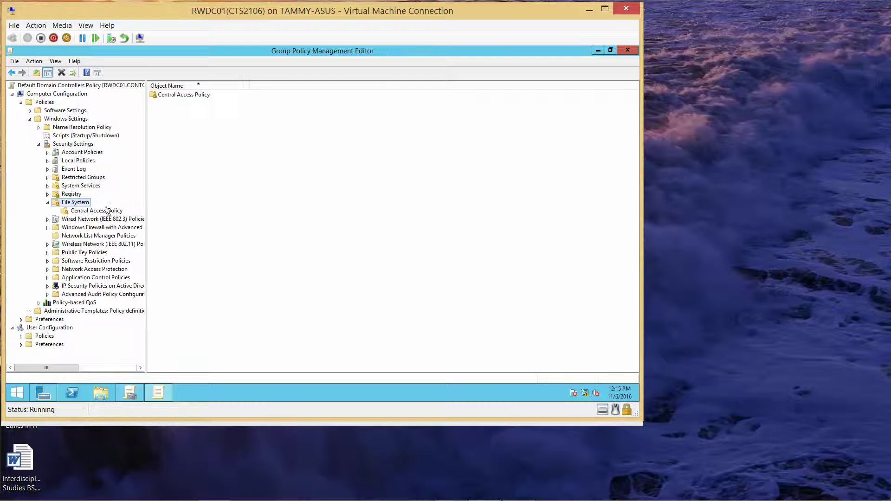
Step: Open Central Access Policy under File System and examine the available policies in the Central Access Policies Configuration
click(191, 95)
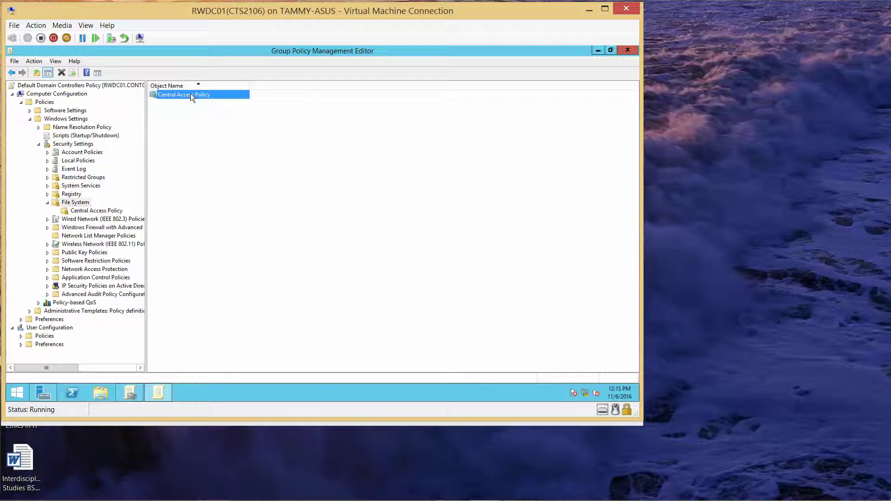
right_click(192, 97)
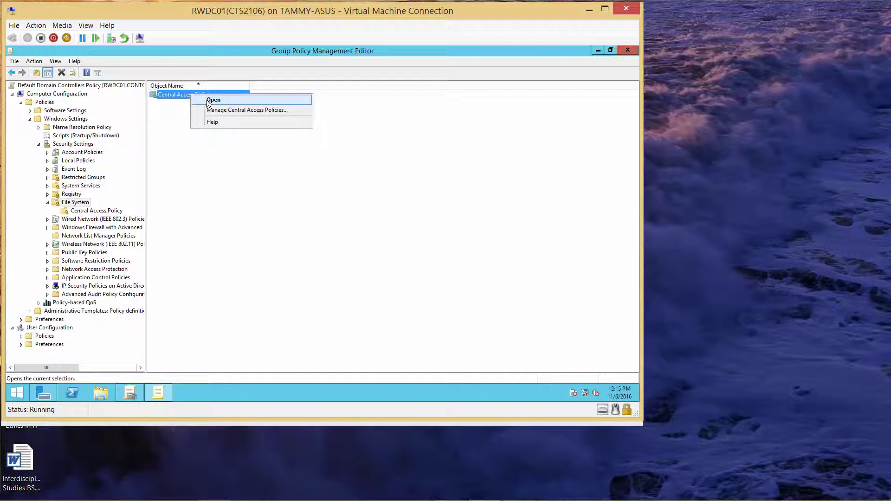
click(207, 99)
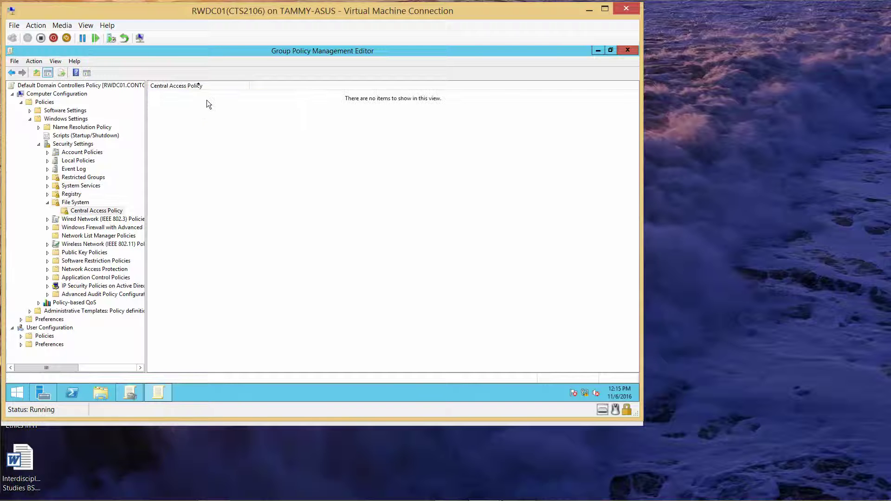
click(99, 212)
right_click(99, 213)
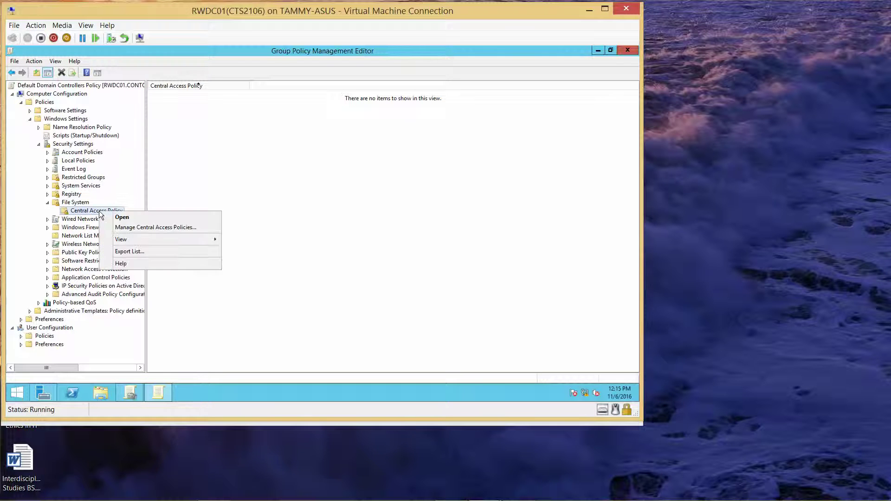
click(126, 227)
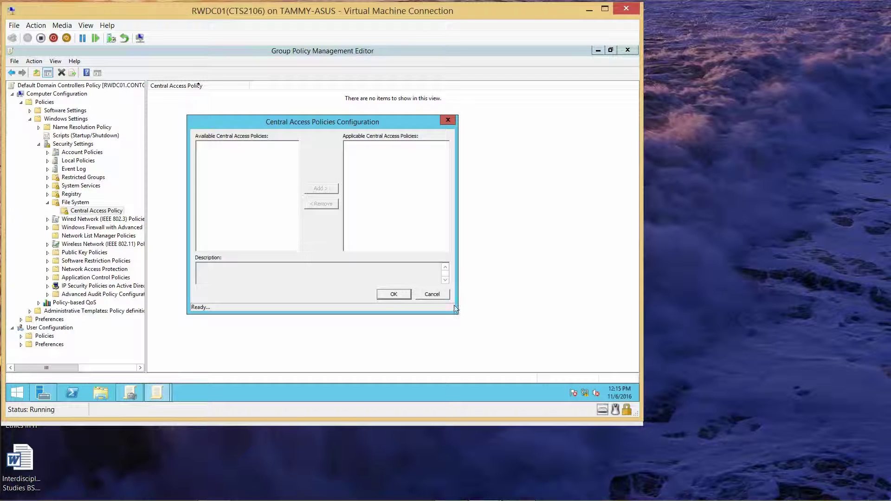
click(399, 291)
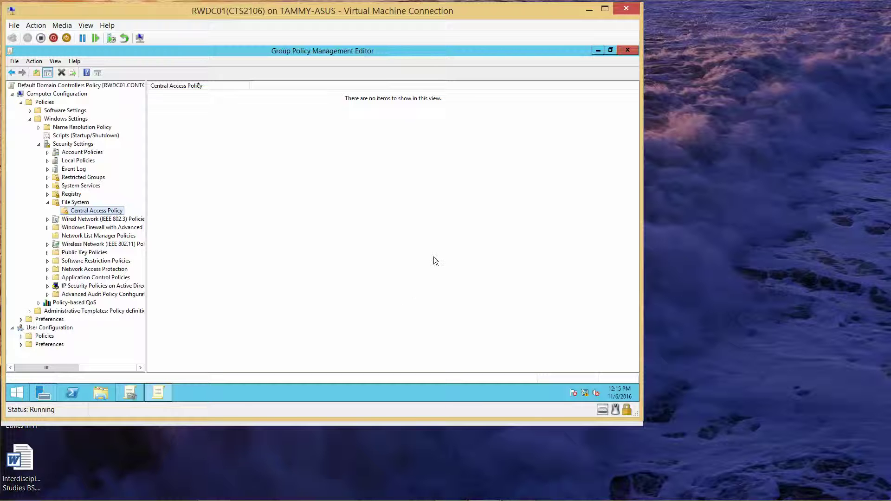
Step: Reselect Central Access Policy and recheck its management dialog for available and applicable central access policies
right_click(89, 213)
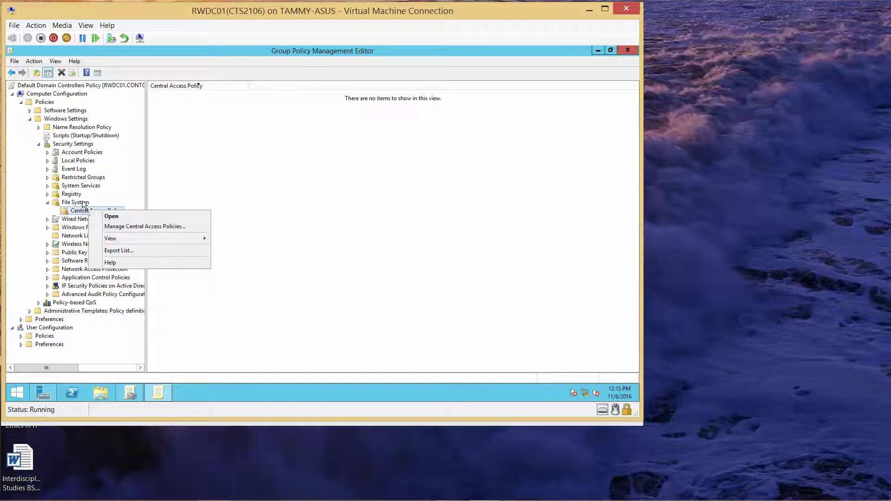
click(84, 205)
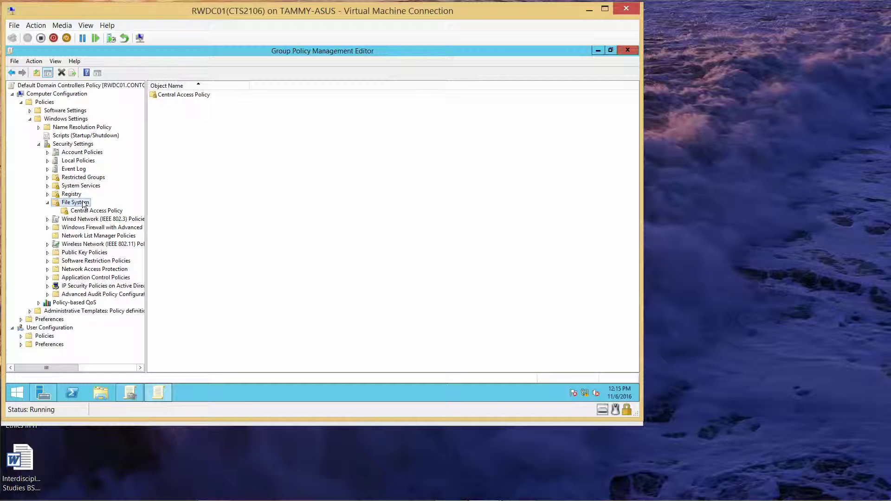
click(82, 211)
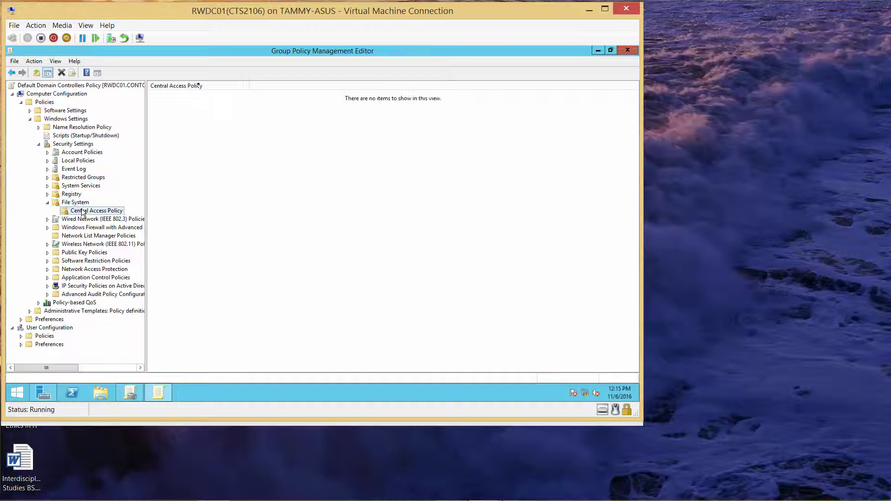
right_click(82, 212)
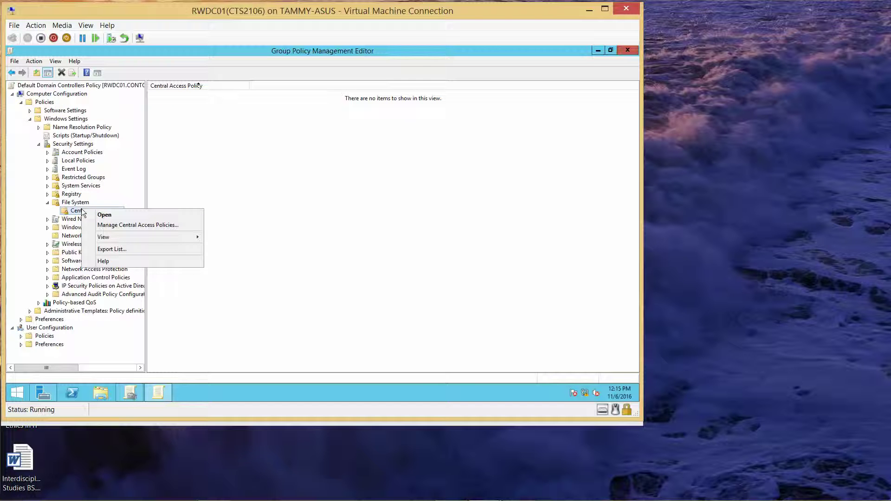
click(110, 225)
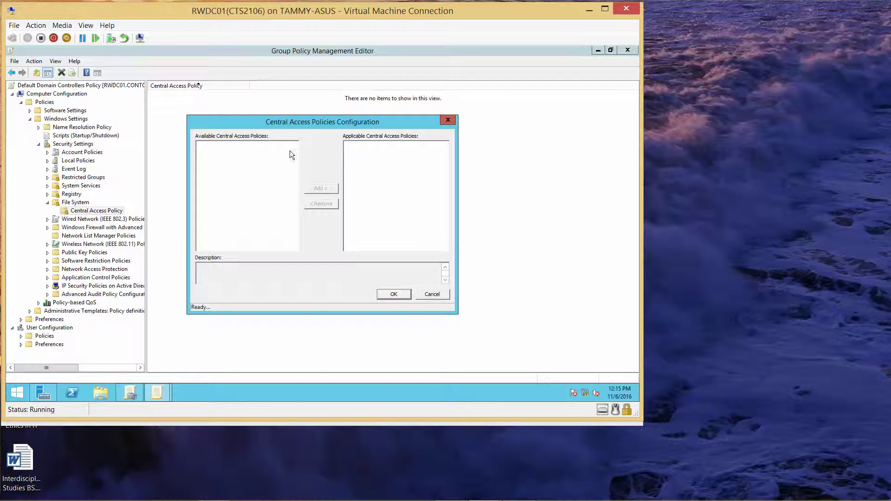
click(393, 295)
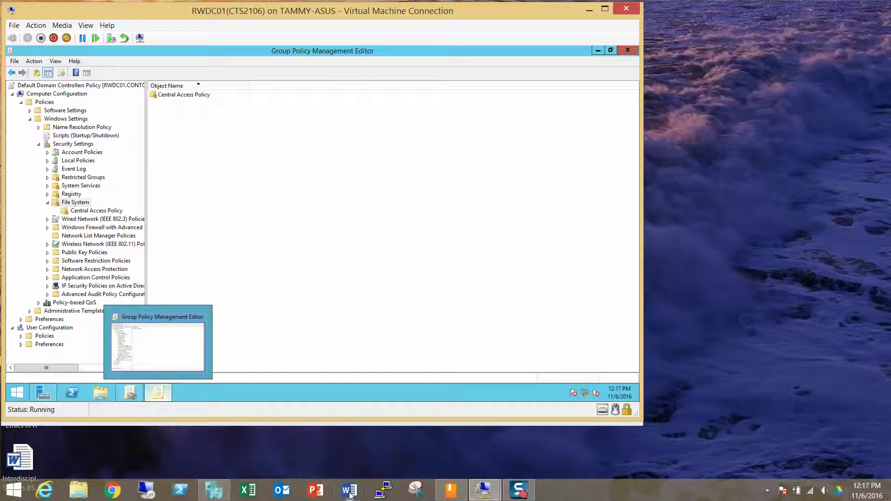
Step: Minimize the policy editor, switch to Active Directory Administrative Center through Server Manager, and open Dynamic Access Control
click(518, 491)
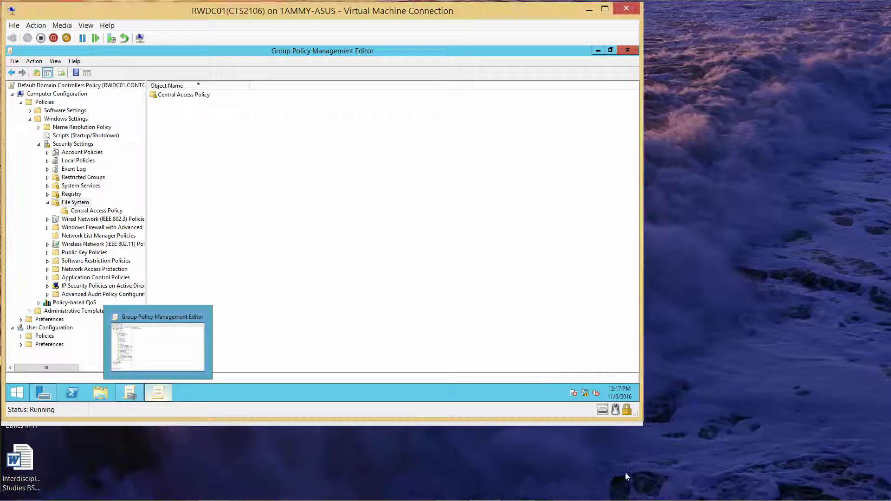
click(619, 73)
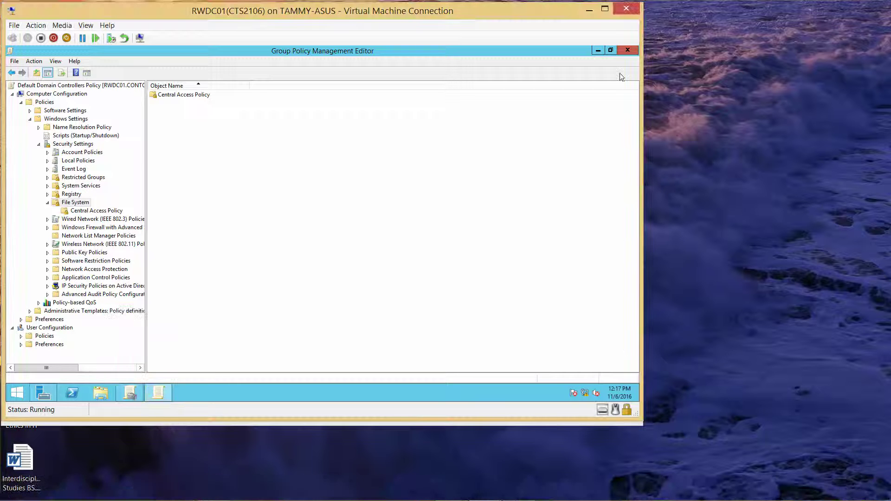
click(597, 50)
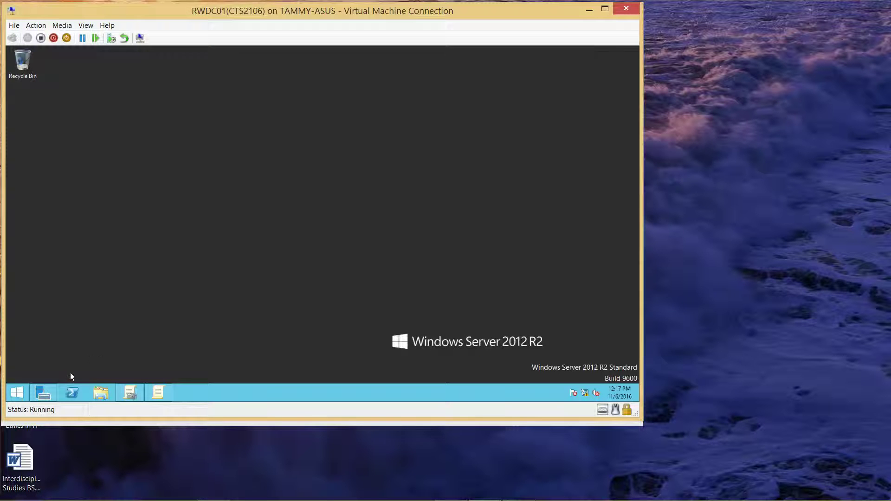
click(47, 396)
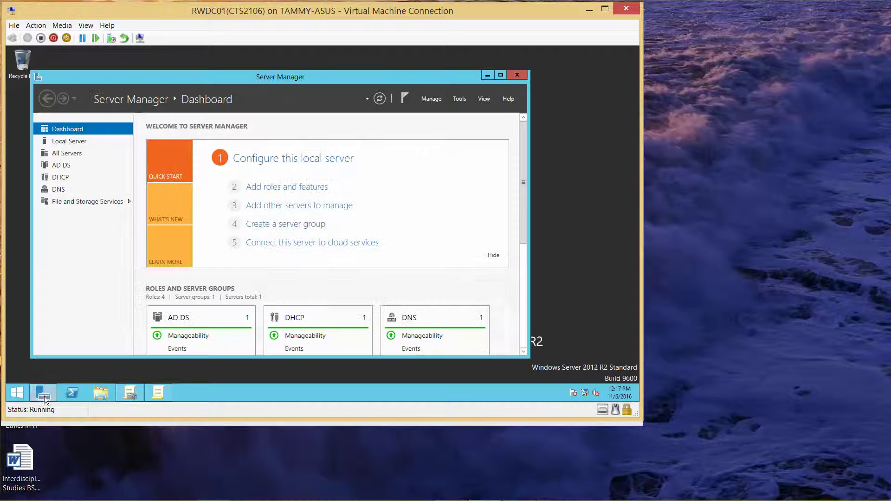
click(460, 100)
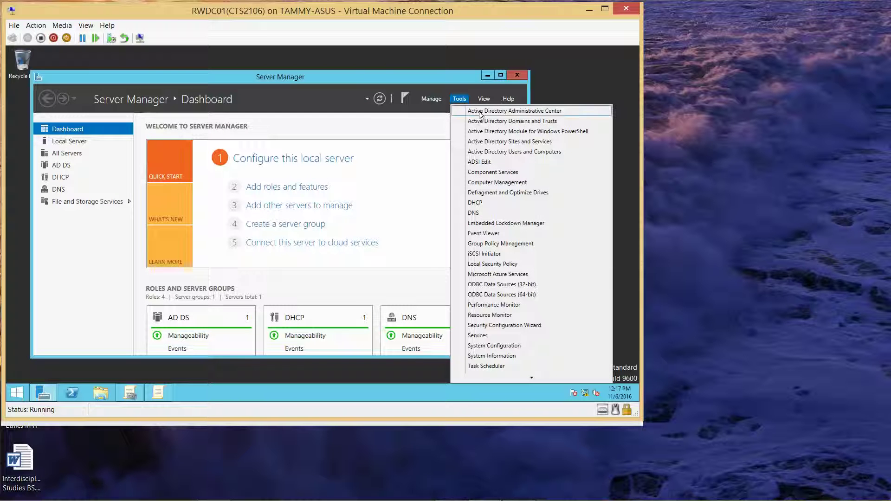
click(482, 111)
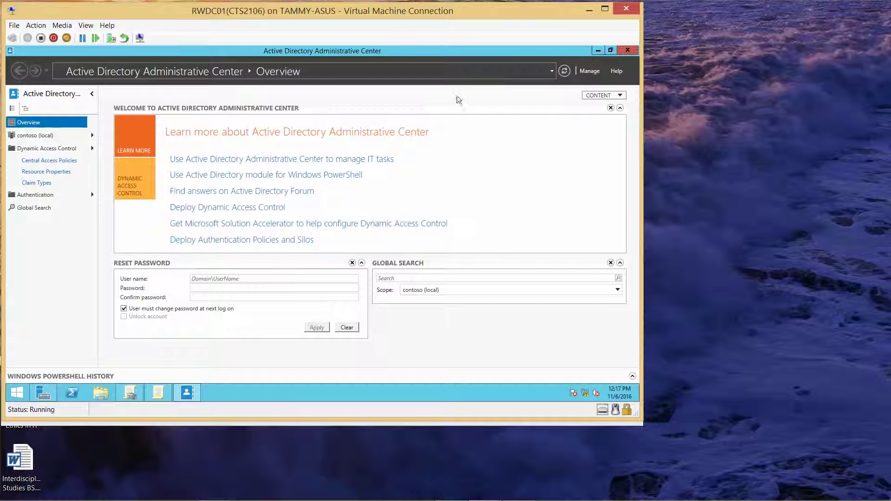
click(53, 148)
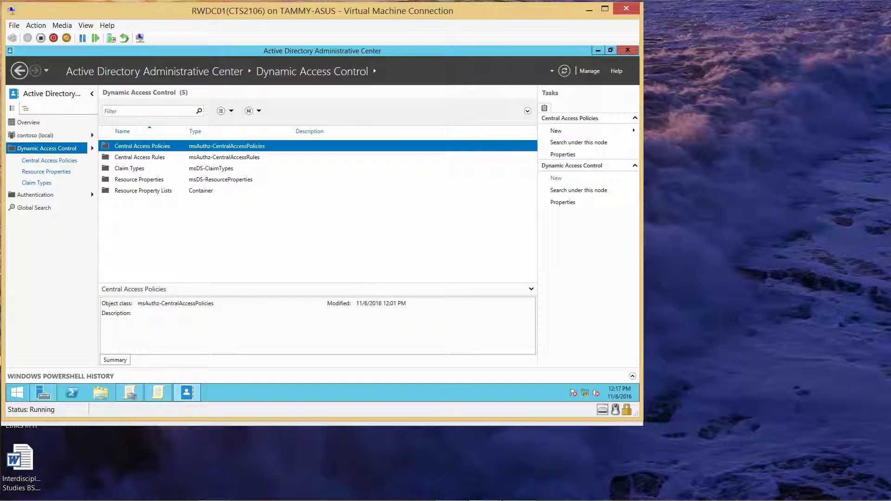
Step: Examine the contents of Central Access Policies and Central Access Rules, and return to Dynamic Access Control
mouse_move(517, 496)
double_click(153, 147)
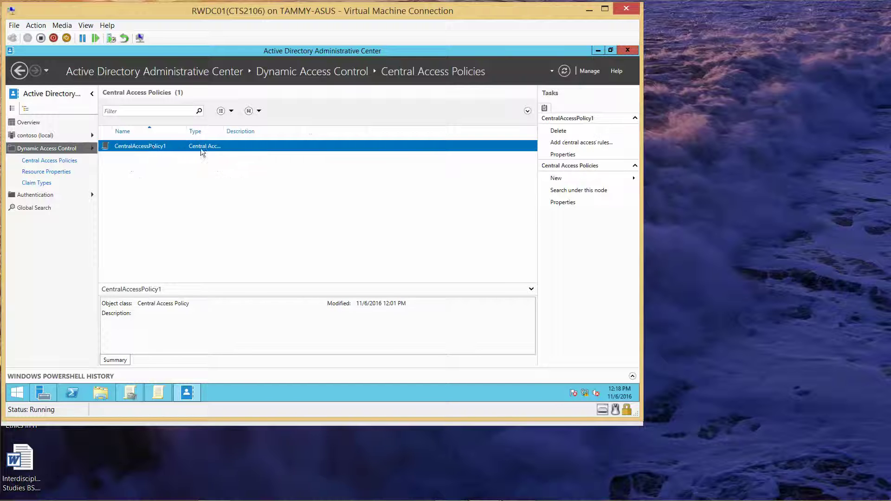
click(68, 148)
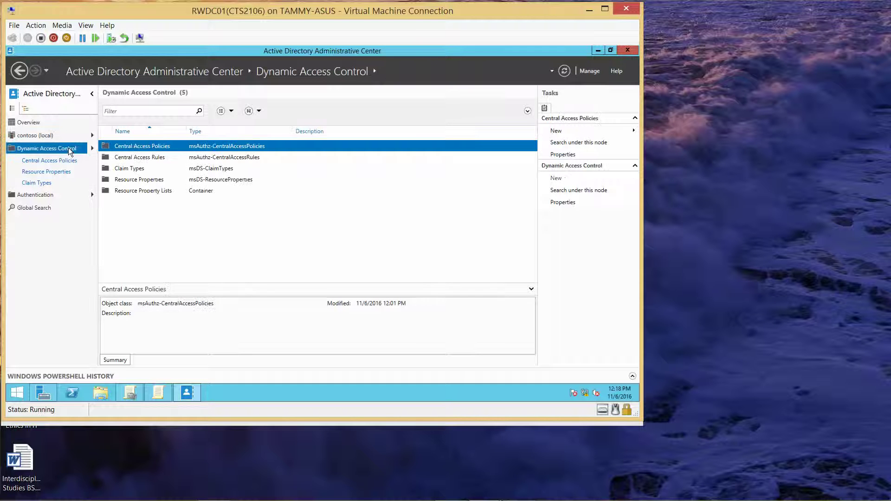
double_click(130, 157)
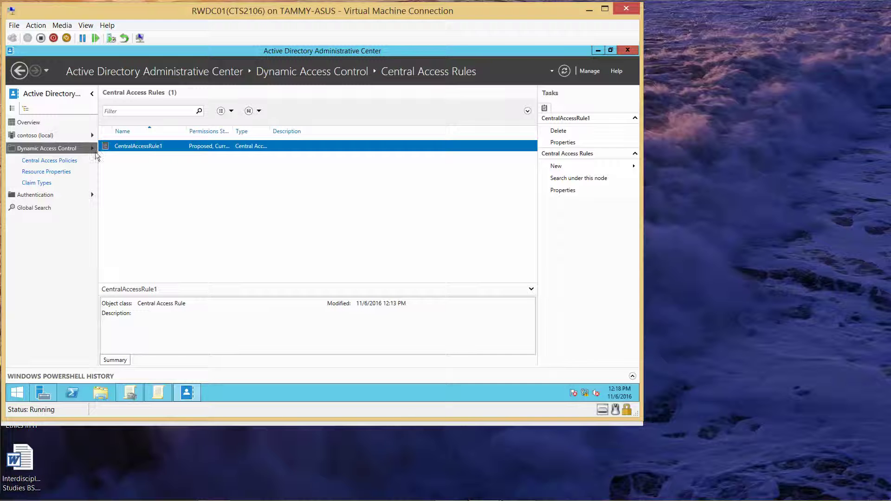
click(52, 151)
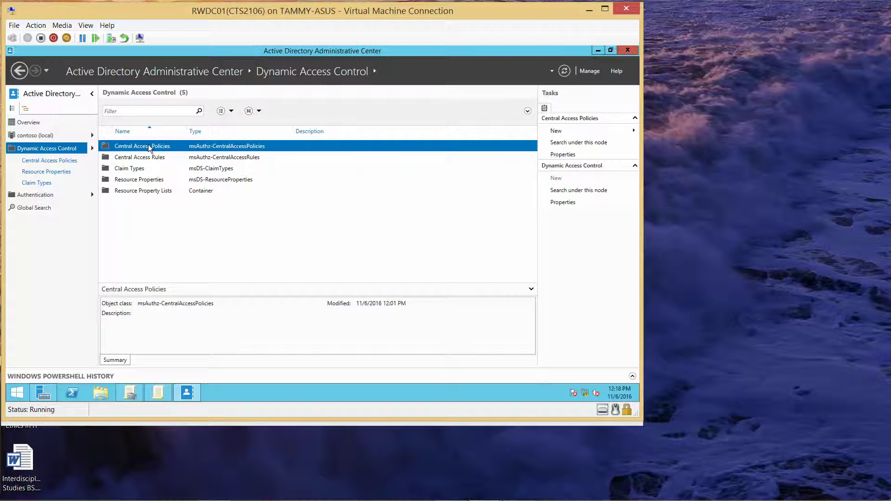
Step: Add CentralAccessRule1 to the member central access rules of CentralAccessPolicy1 and save the policy
double_click(148, 146)
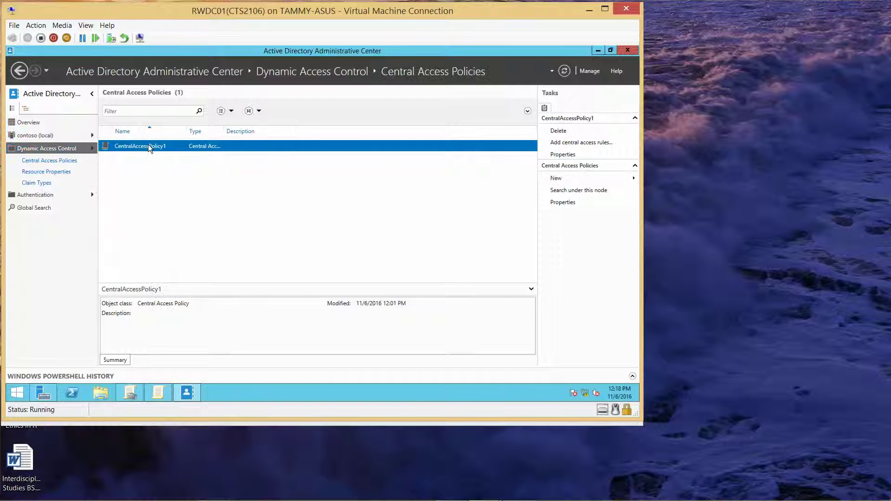
double_click(148, 145)
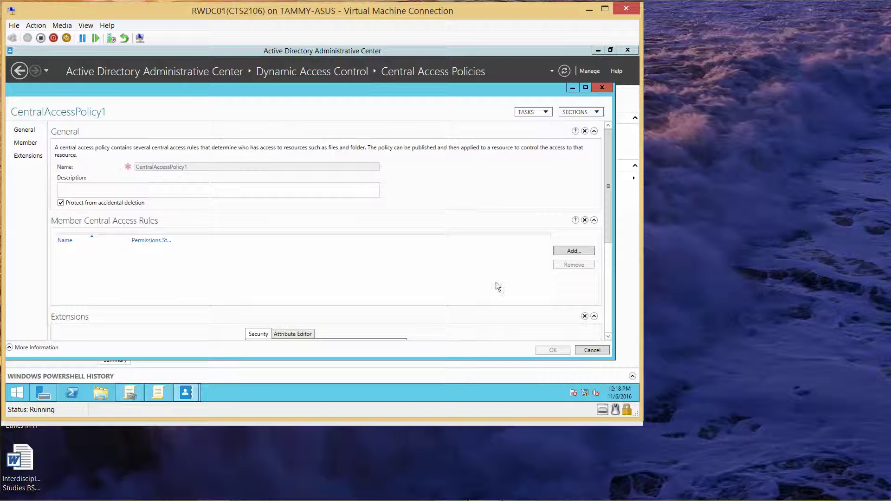
click(572, 250)
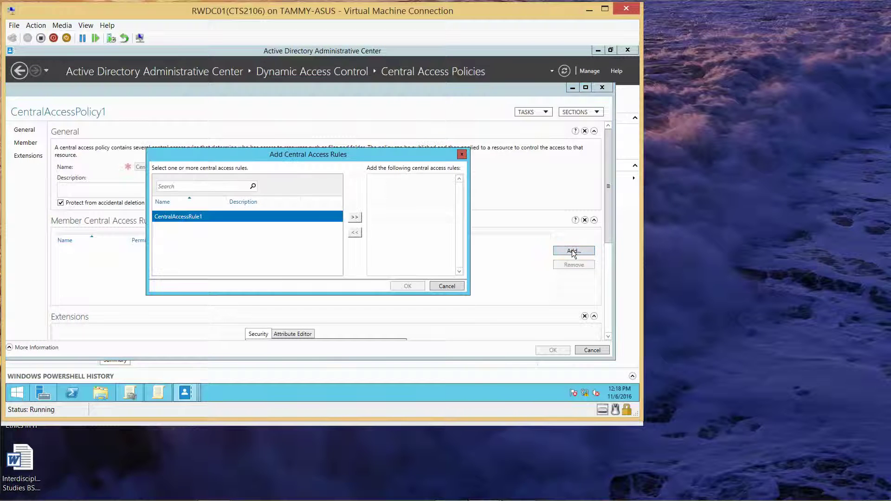
click(354, 217)
click(408, 286)
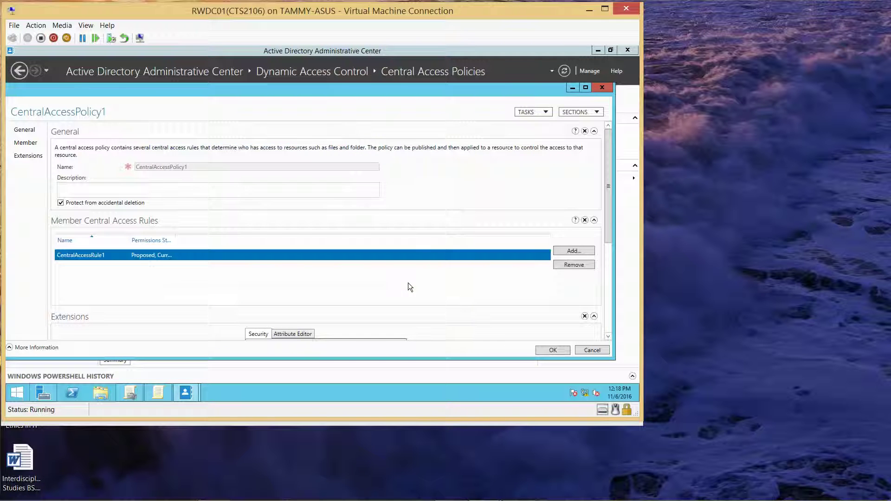
click(539, 349)
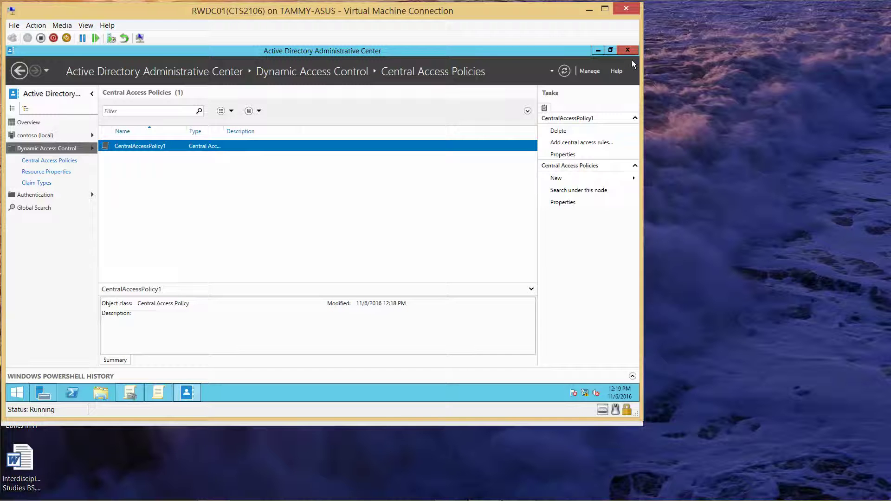
Step: Close Active Directory Administrative Center, return to Group Policy Management Editor, and add CentralAccessPolicy1 to the applicable central access policies under File System
click(630, 51)
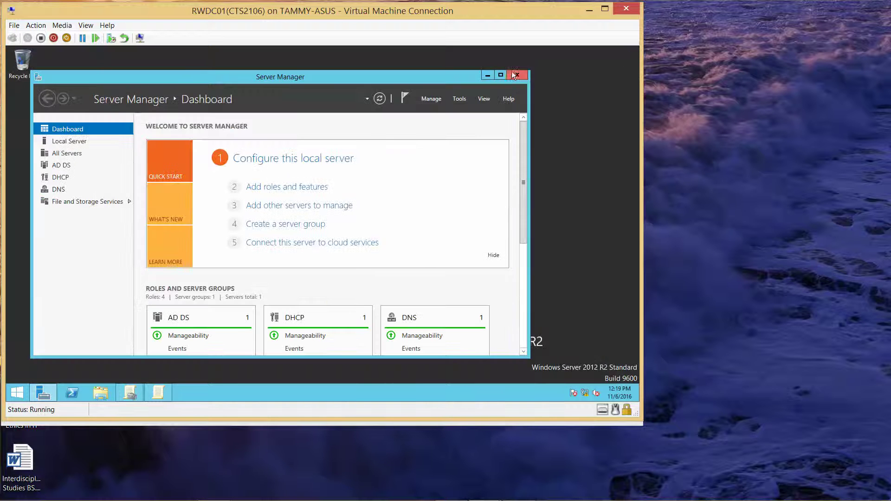
click(486, 77)
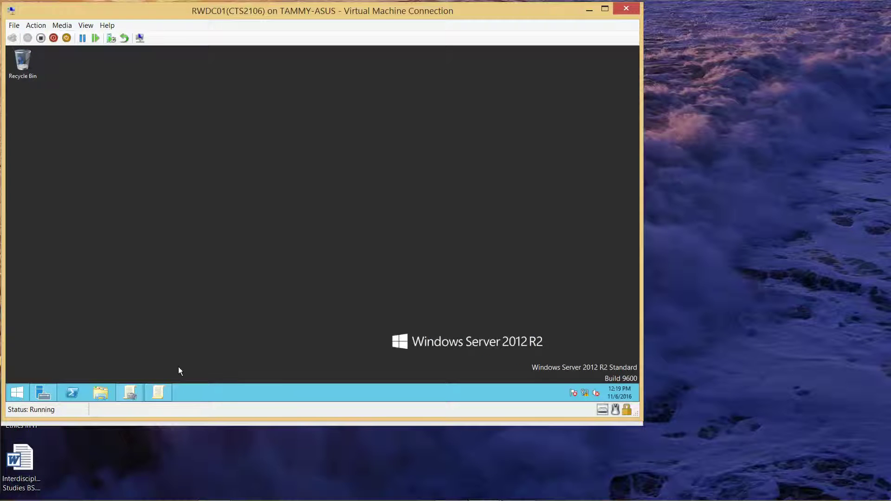
click(162, 391)
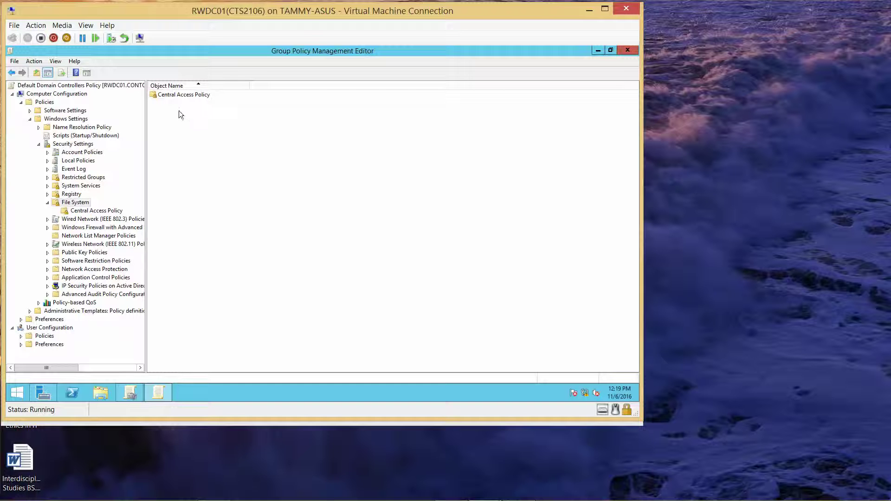
click(97, 211)
right_click(107, 212)
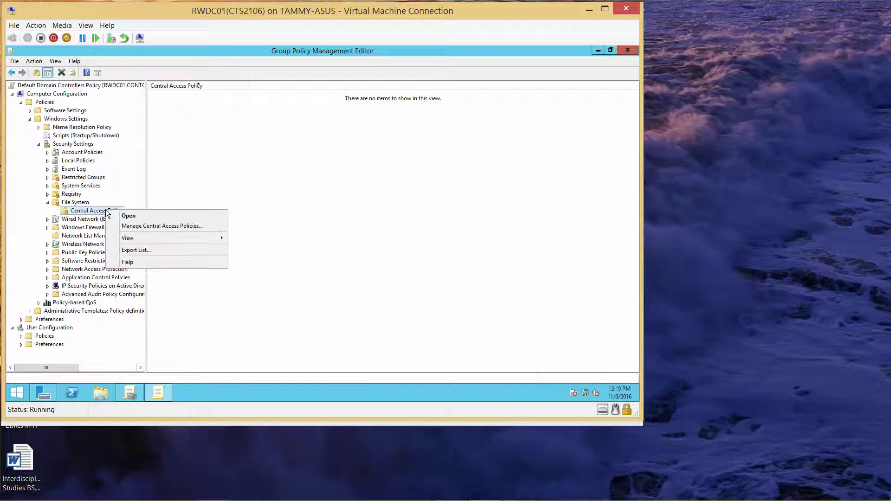
click(154, 226)
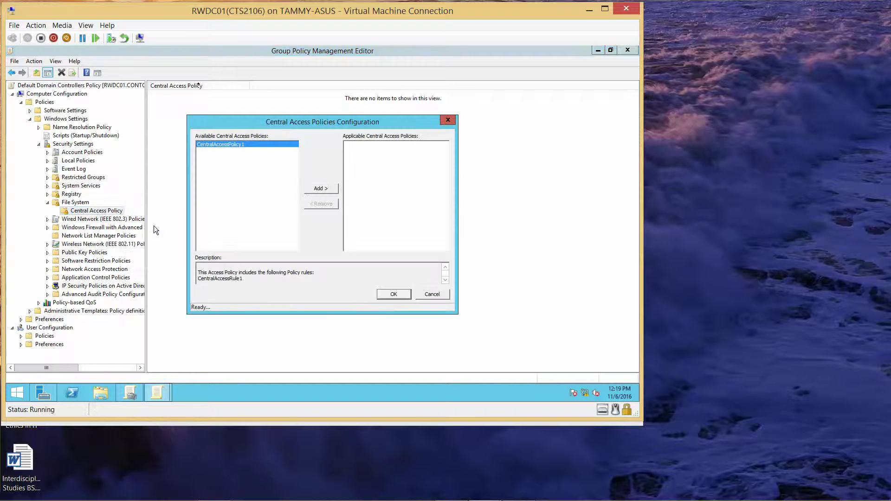
click(318, 189)
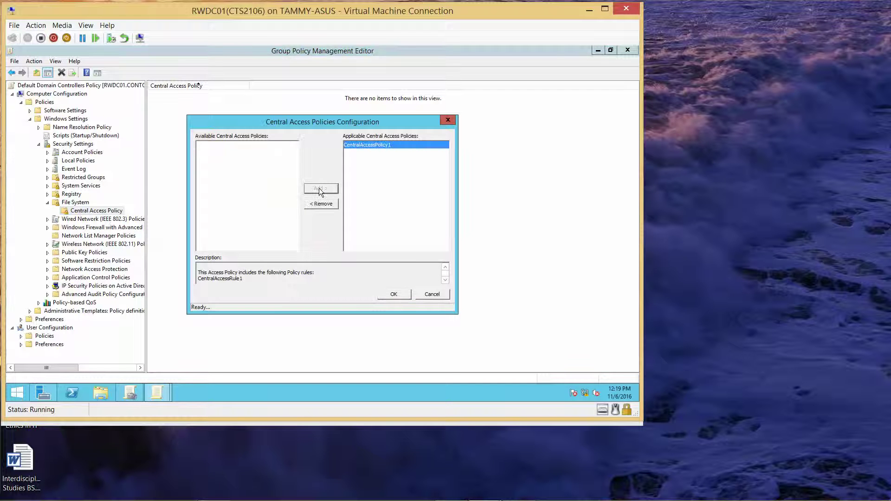
click(396, 291)
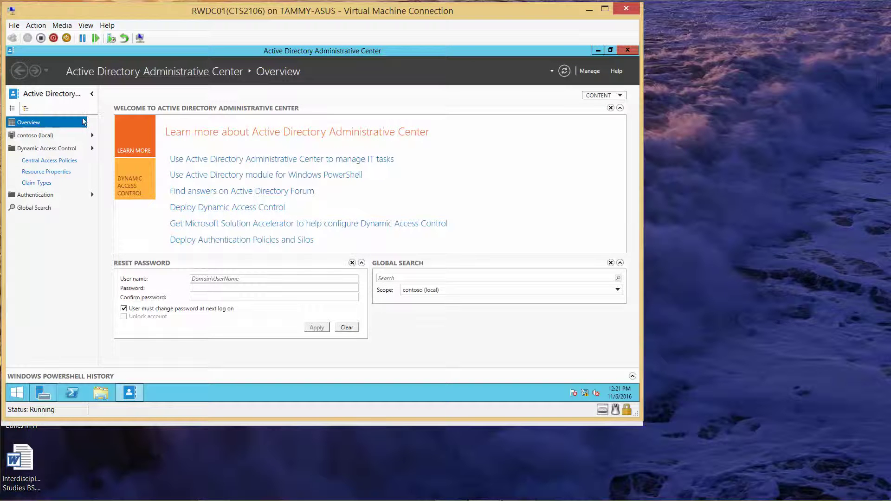
Step: Open CentralAccessPolicy1 in Active Directory Administrative Center, examine its member central access rules, and close its properties
click(61, 162)
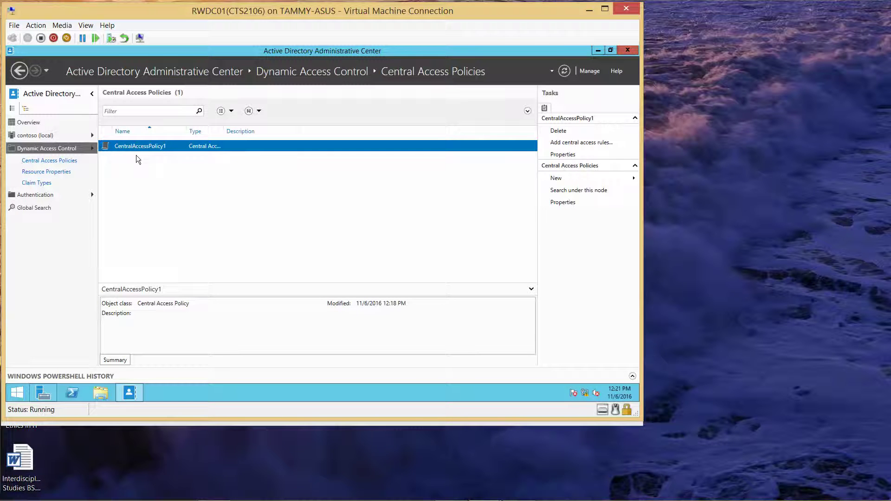
double_click(158, 146)
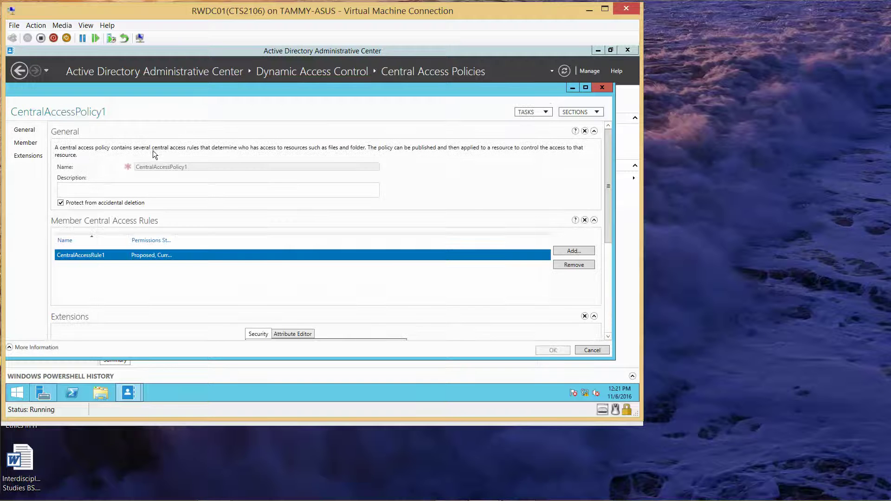
click(595, 89)
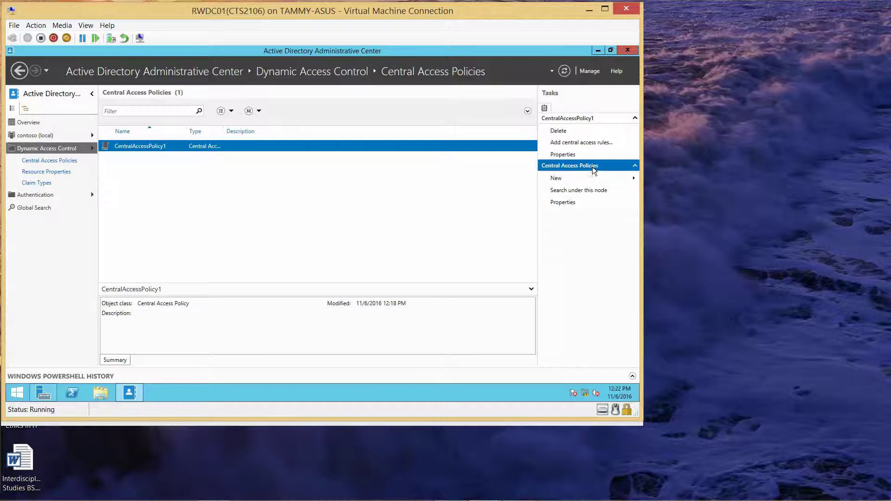
double_click(148, 147)
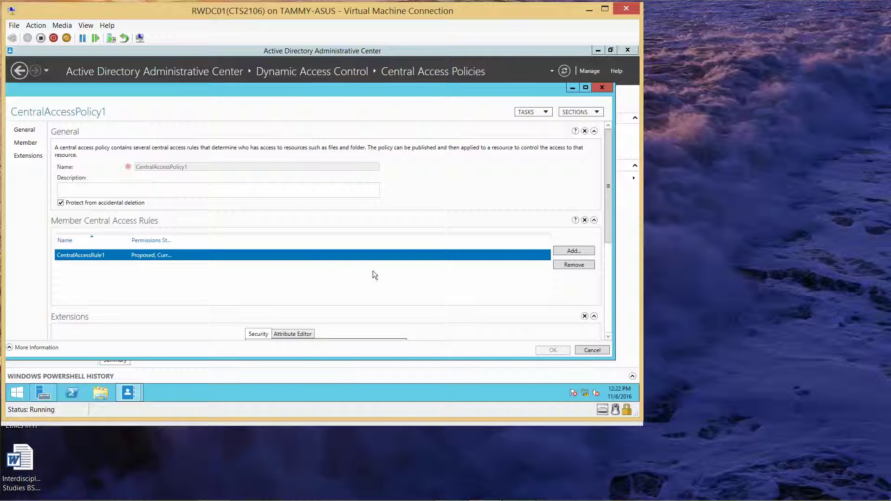
click(579, 250)
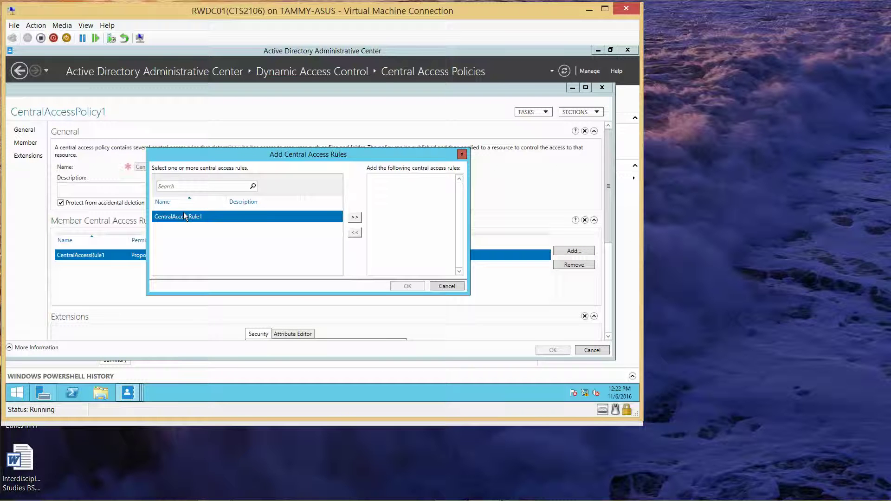
click(354, 219)
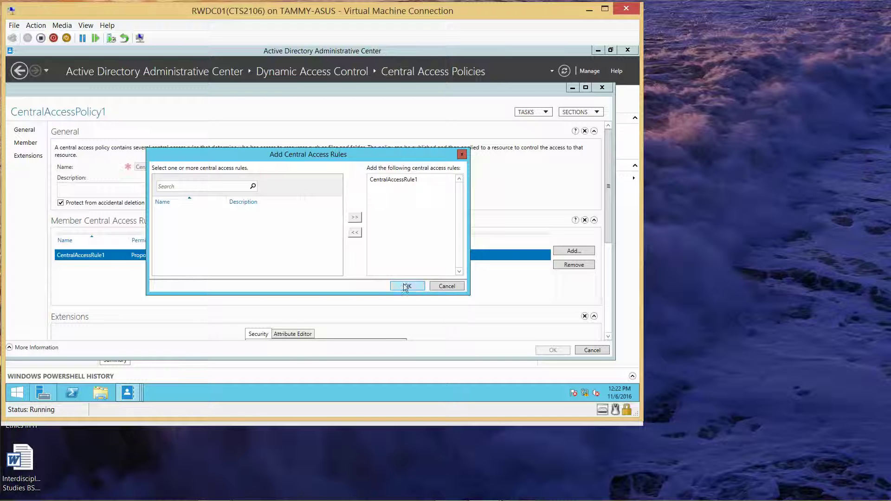
click(442, 286)
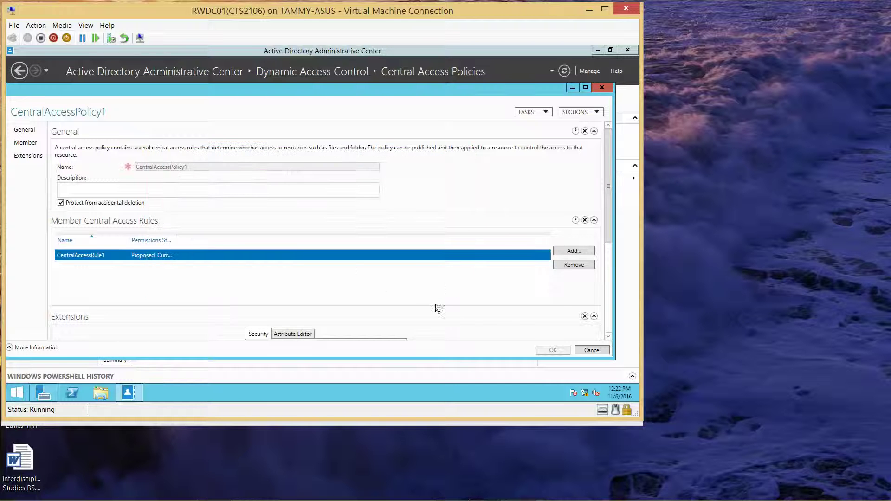
click(599, 351)
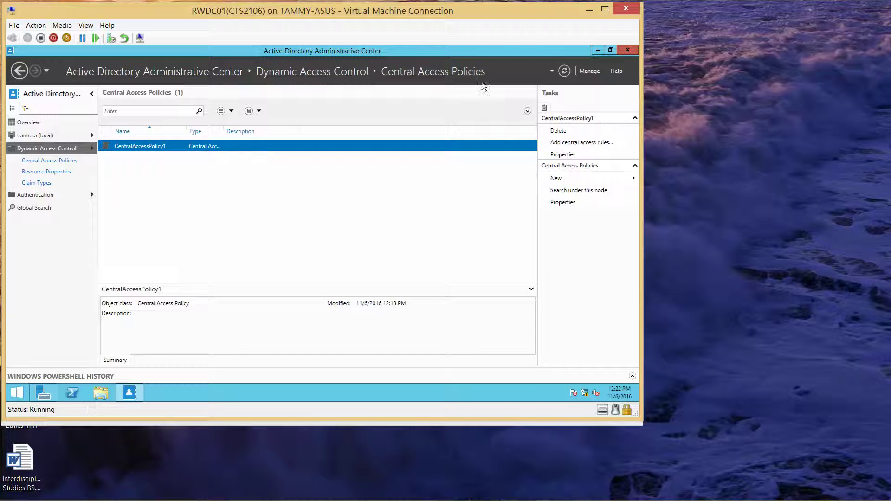
Step: Close Active Directory Administrative Center, start Group Policy Management from Server Manager, and open the Default Domain Controllers Policy for editing
click(627, 51)
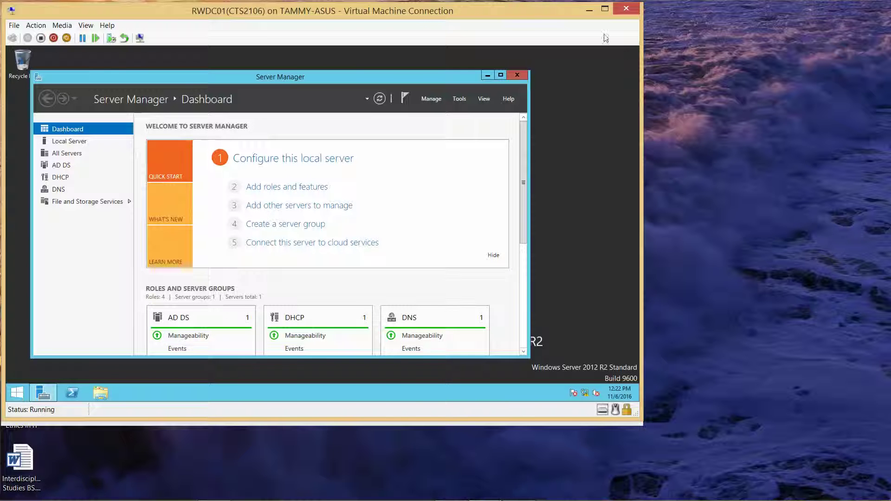
click(463, 98)
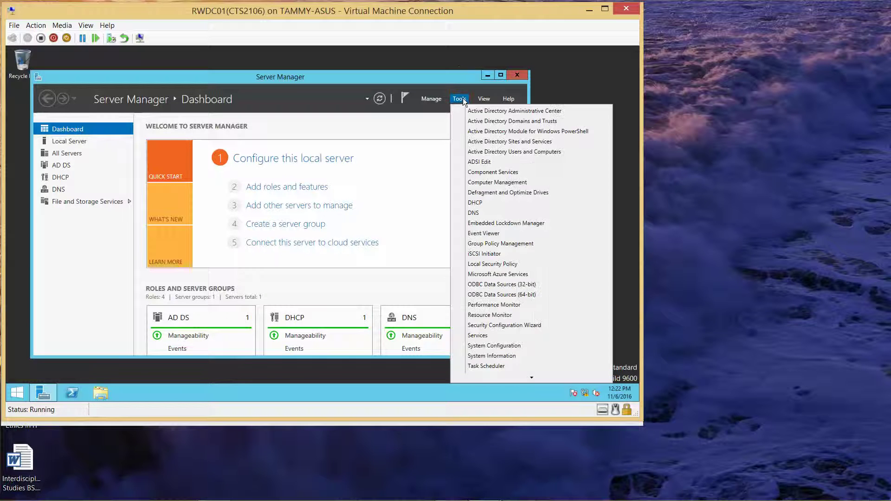
click(481, 243)
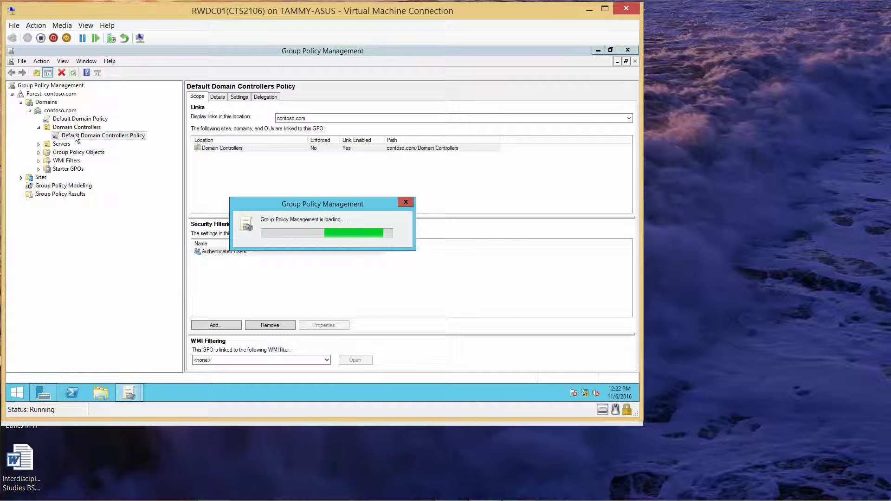
click(102, 135)
right_click(102, 135)
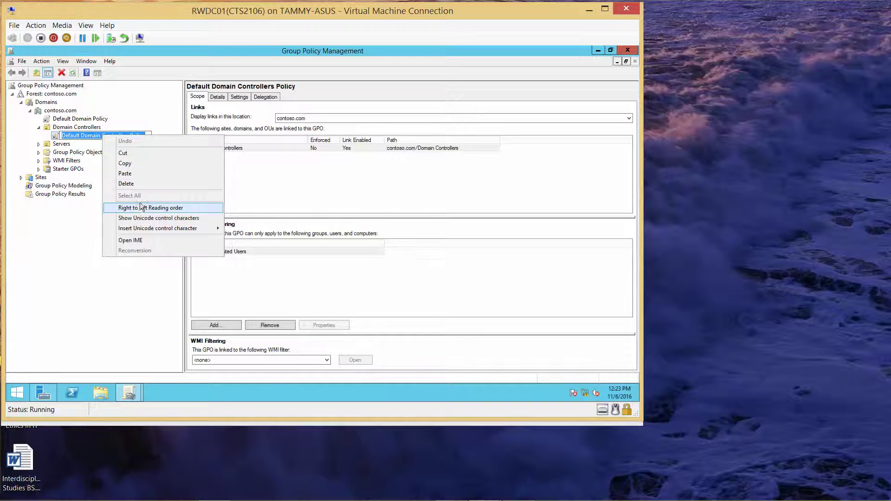
click(88, 194)
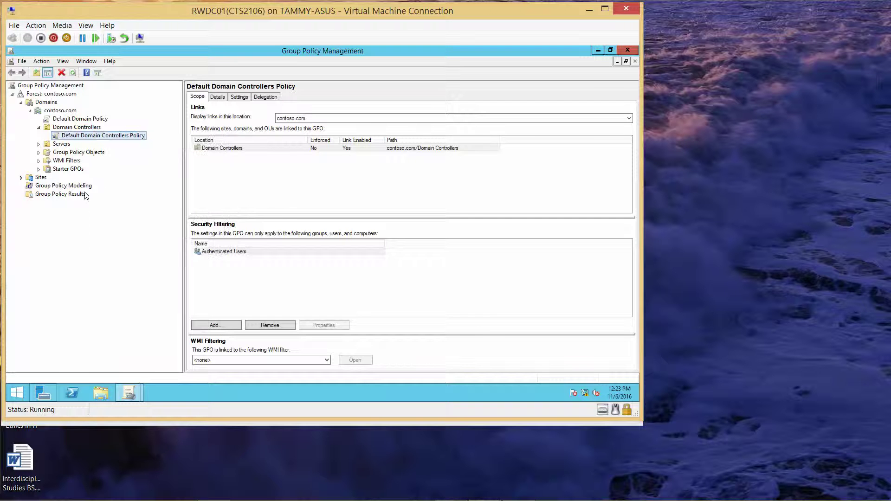
right_click(96, 136)
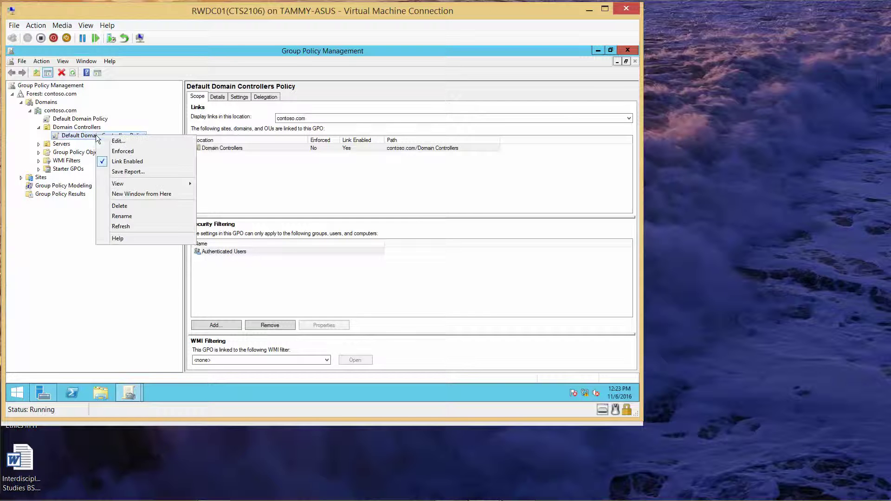
click(117, 141)
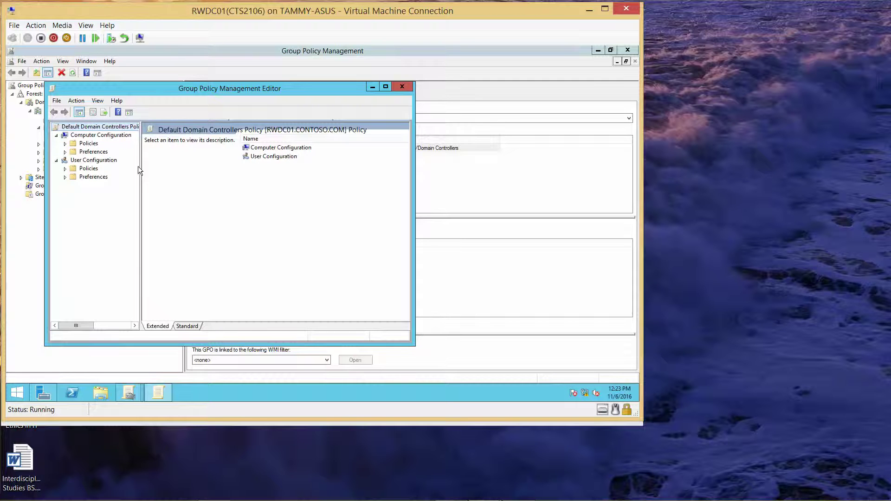
Step: Widen the console tree and expand Policies, Windows Settings, Security Settings and File System under Computer Configuration
drag(141, 167, 204, 180)
click(65, 144)
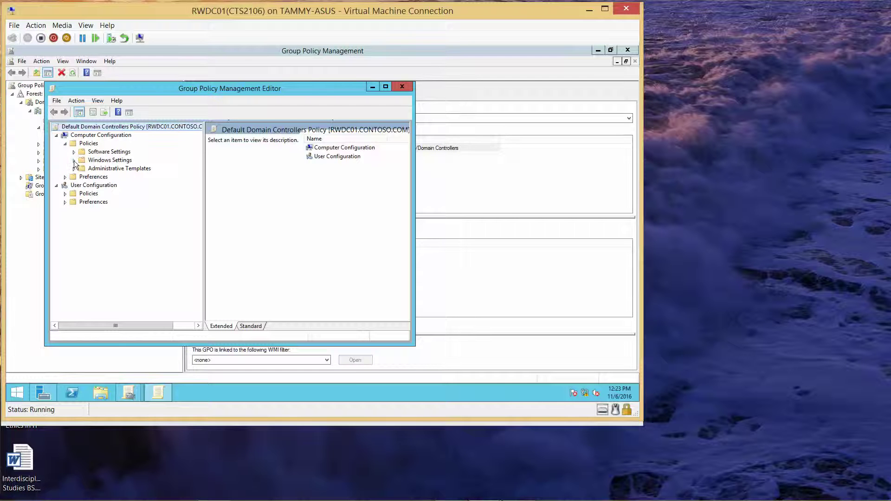
click(74, 160)
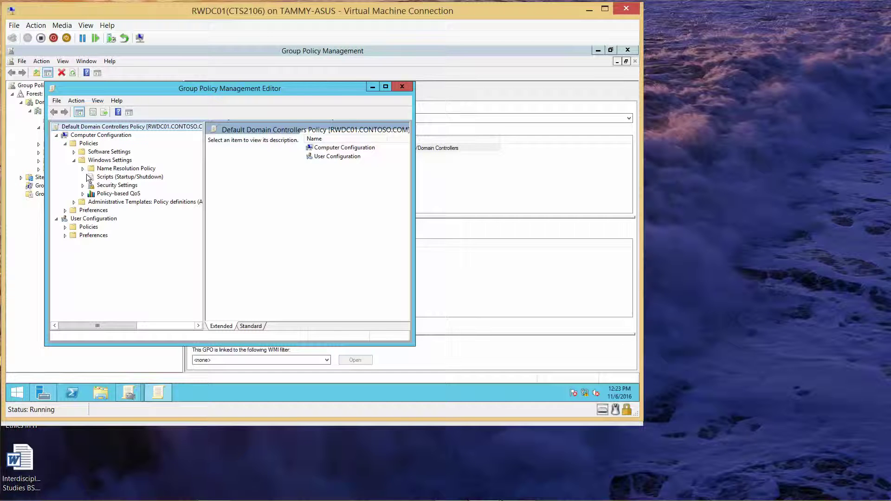
click(83, 185)
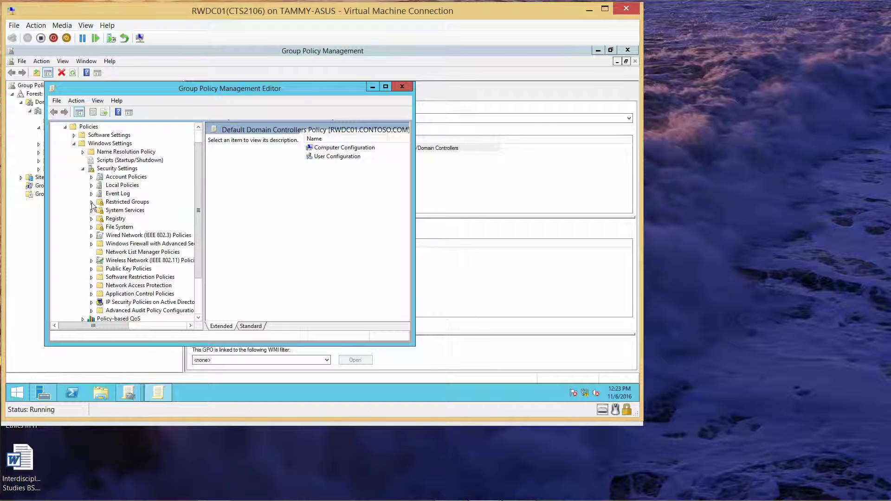
click(92, 227)
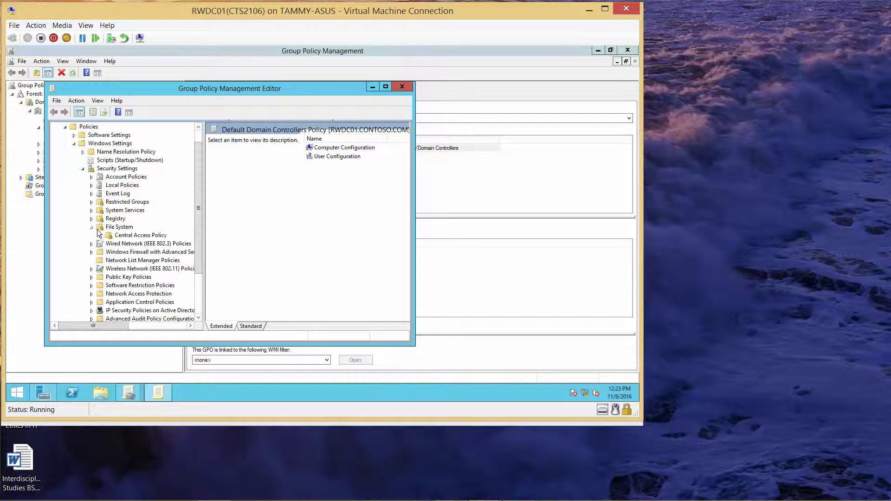
Step: Check the applicable central access policies in the Central Access Policies Configuration under File System and close it
click(124, 228)
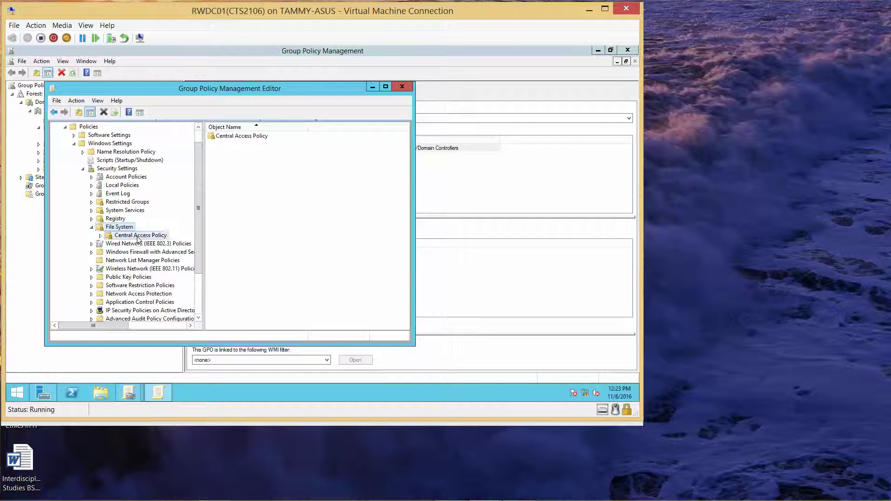
right_click(137, 238)
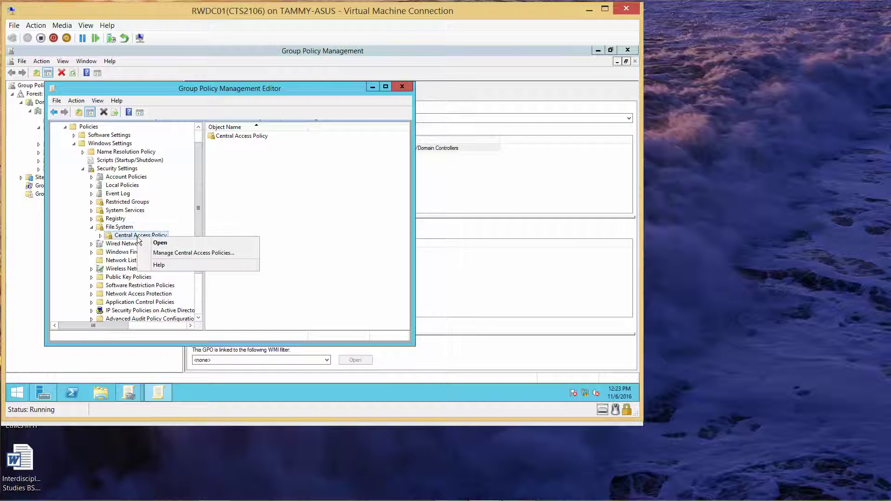
click(163, 253)
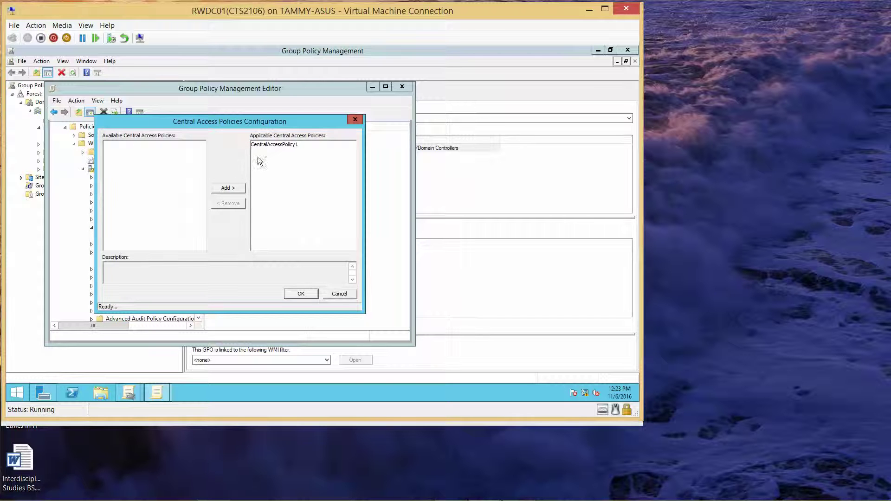
click(304, 294)
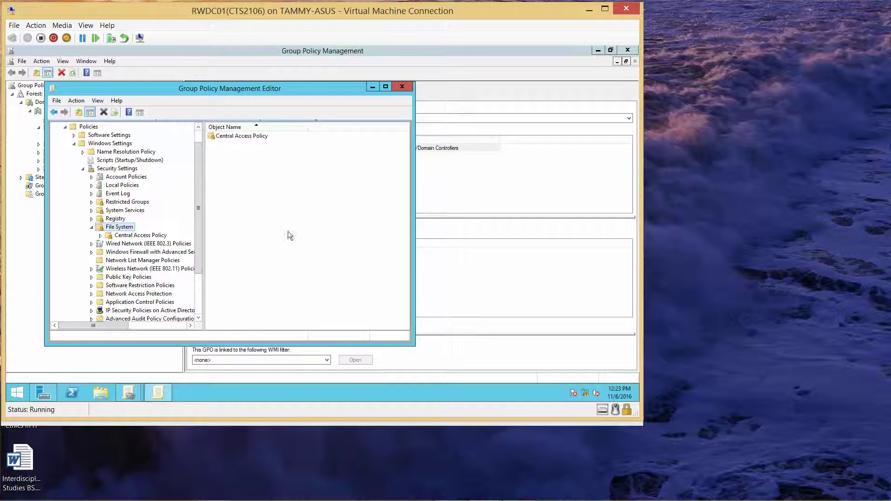
Step: Close the policy editor and Group Policy Management, and switch to the Server01 virtual machine
click(402, 87)
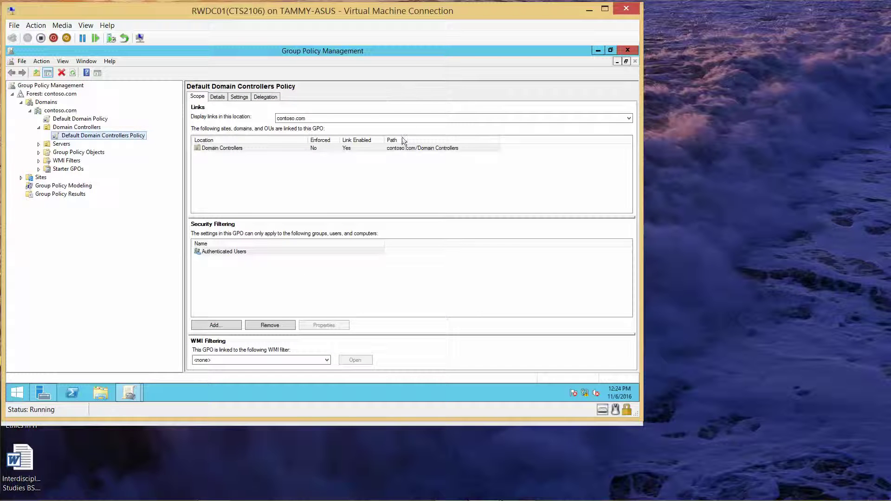
click(627, 50)
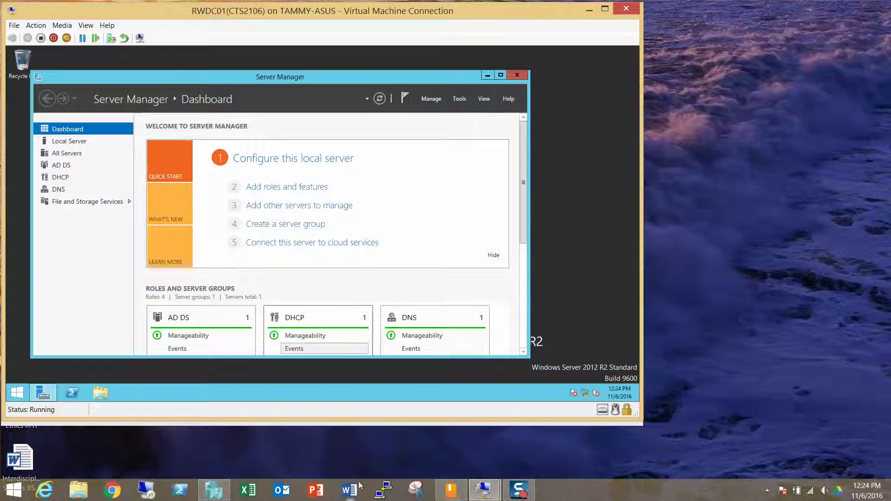
mouse_move(484, 490)
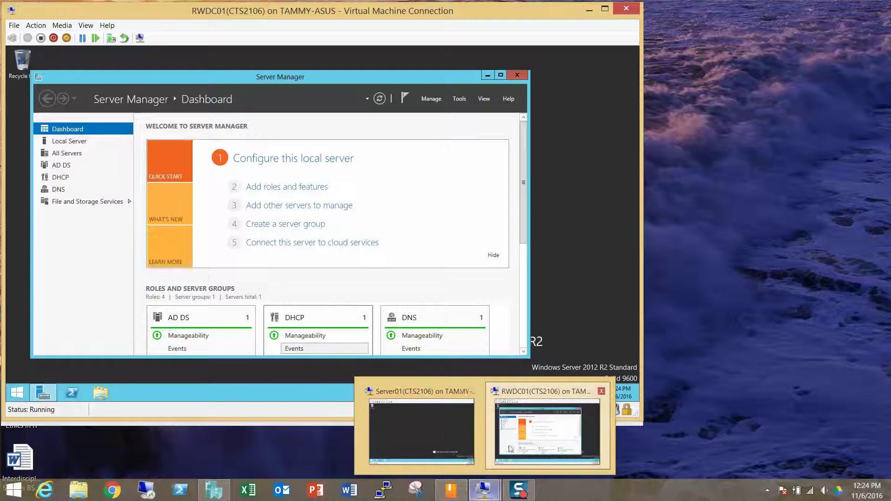
click(436, 429)
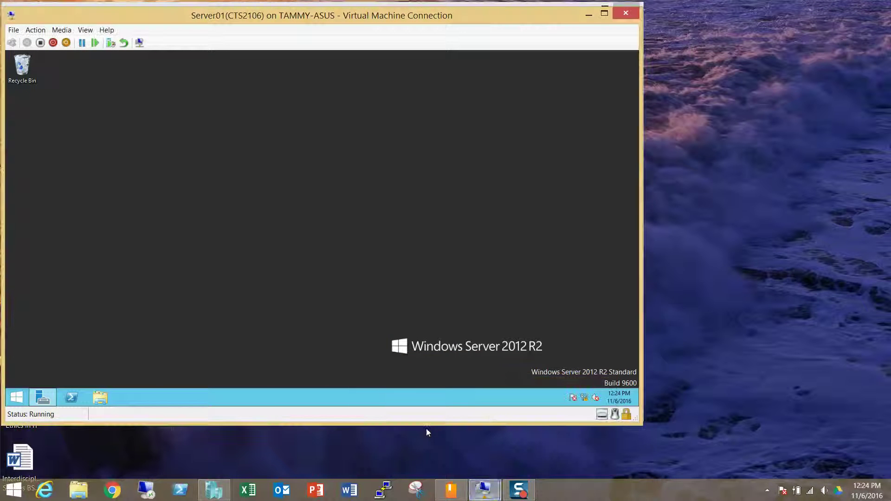
Step: Open an administrator Command Prompt on Server01, force a Group Policy update with gpupdate /force, and close the prompt
right_click(16, 398)
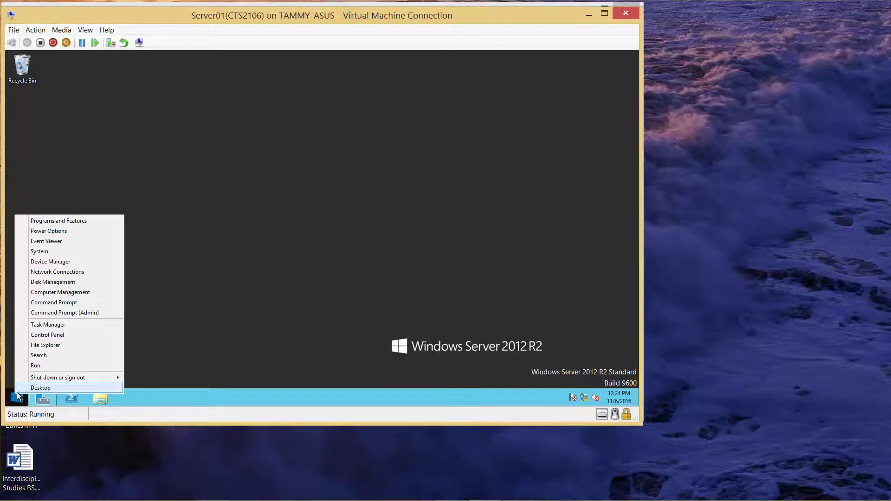
click(84, 312)
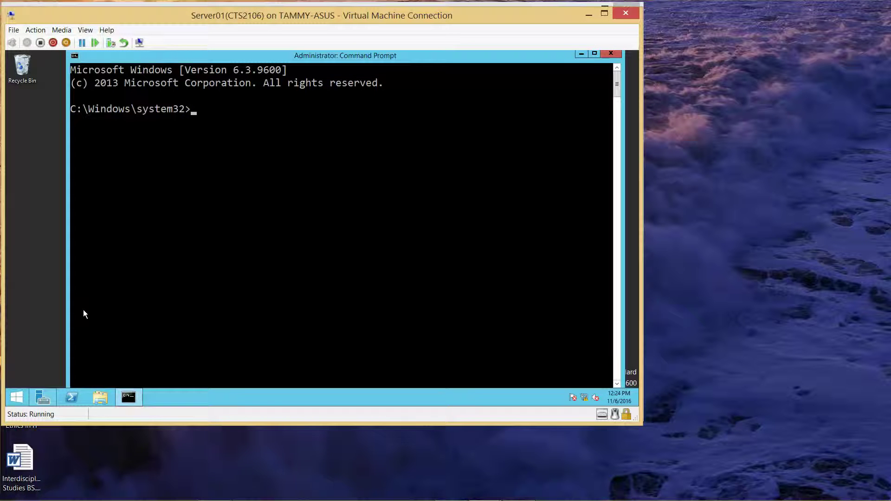
text(gpupdate /force)
key(Return)
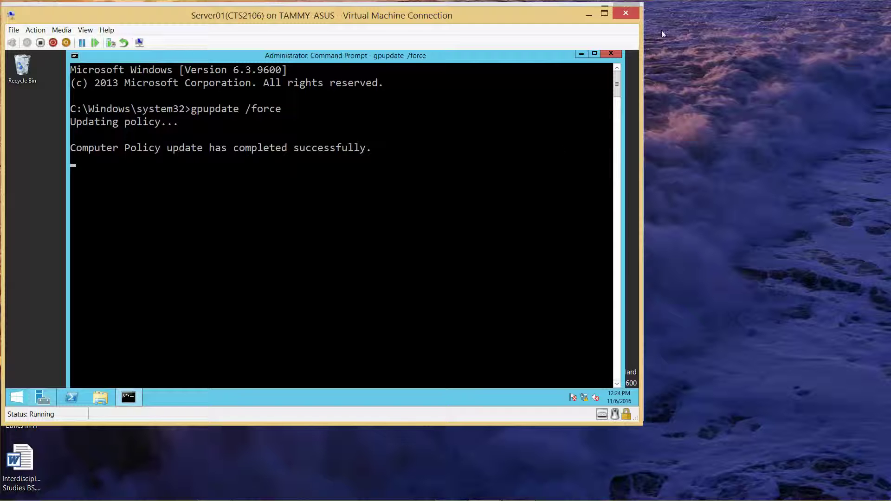
mouse_move(633, 50)
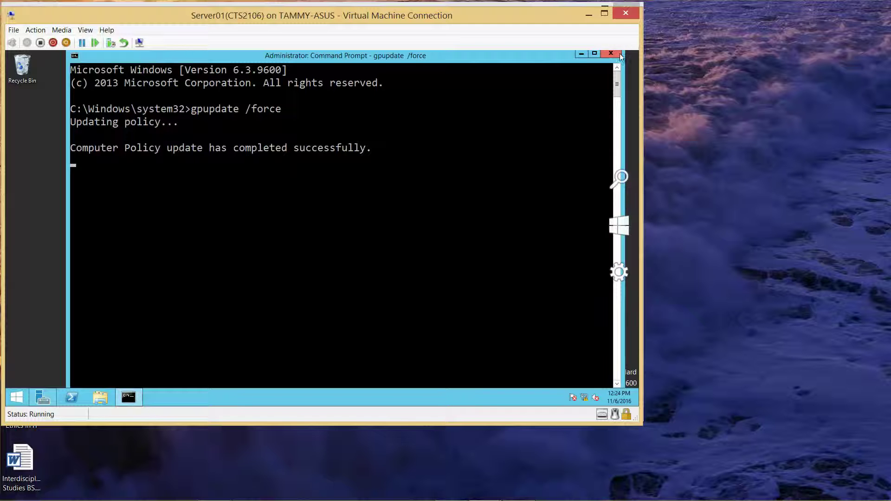
click(619, 54)
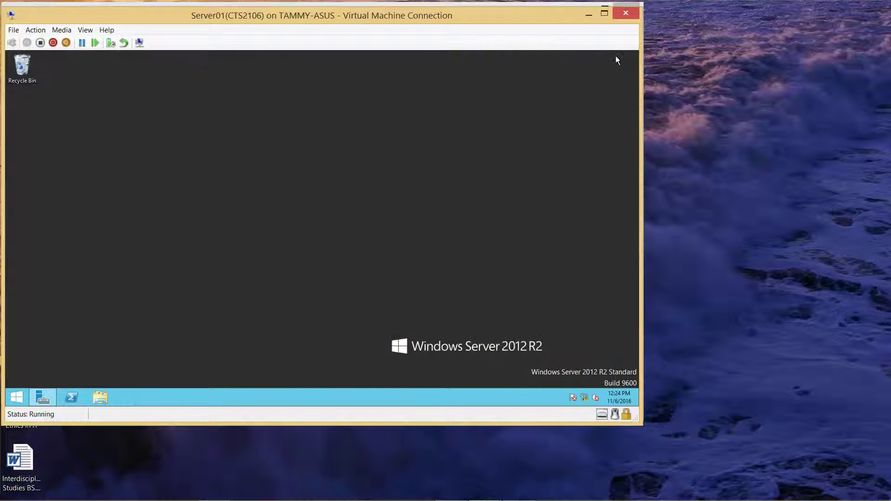
Step: Browse to SharedFolder on Local Disk (C:) in File Explorer and open the properties of Doc1
click(100, 397)
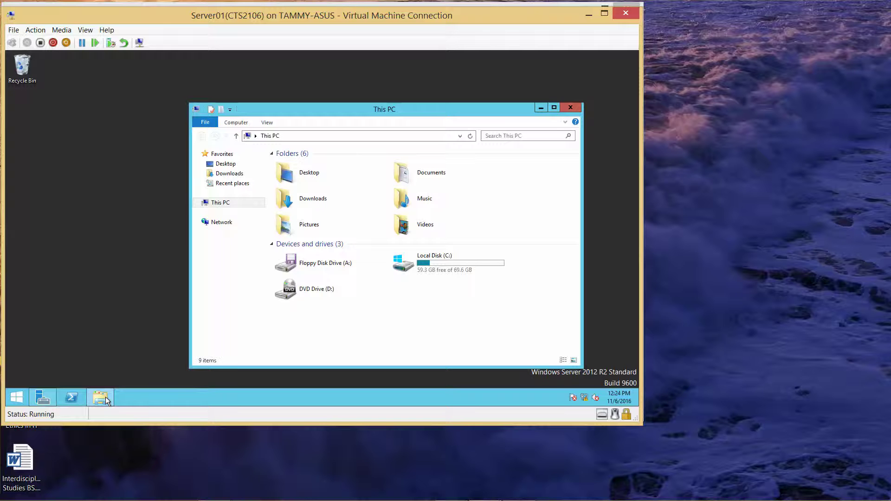
double_click(471, 269)
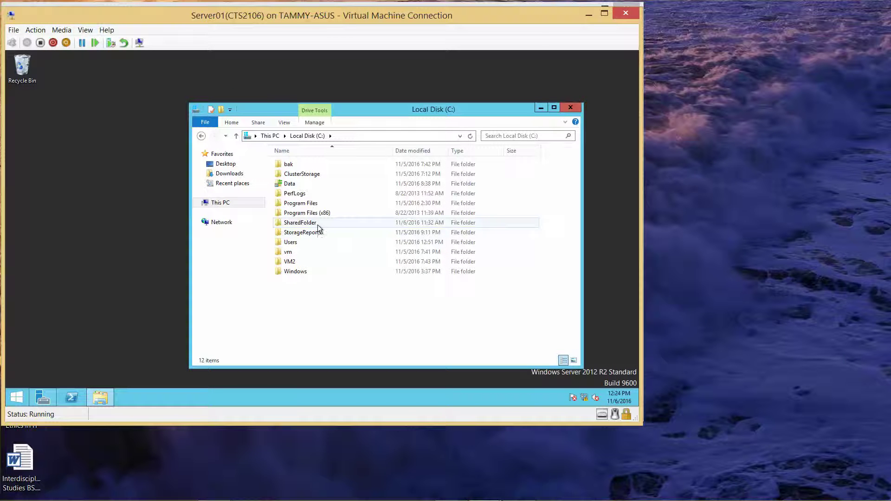
double_click(317, 225)
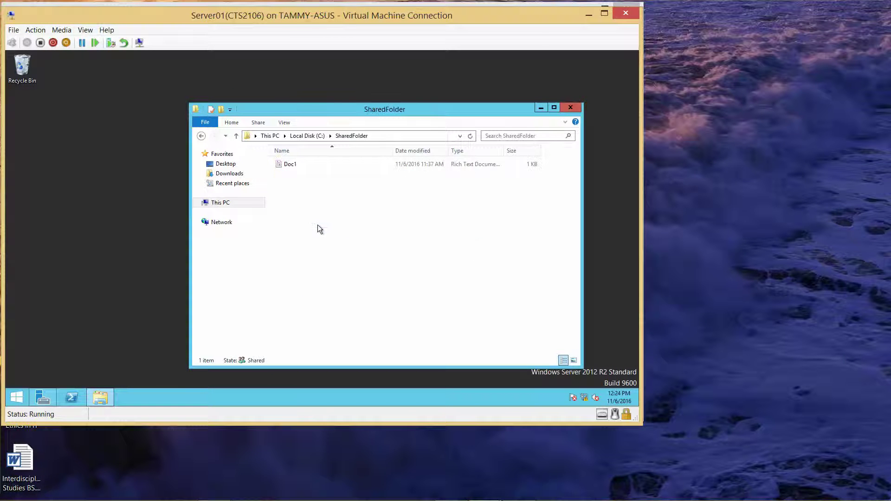
right_click(288, 165)
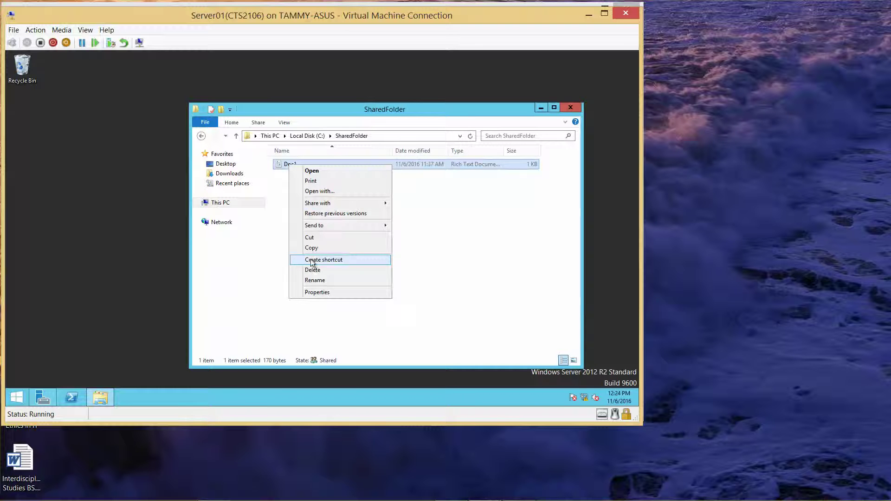
click(323, 291)
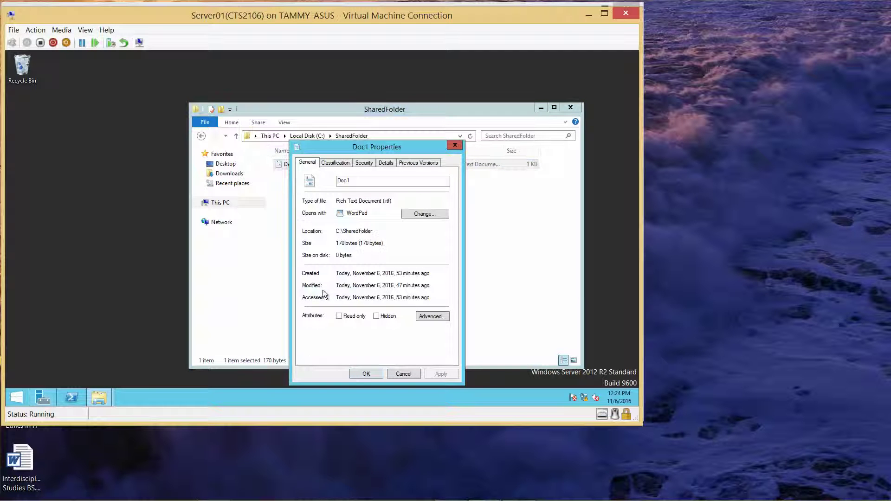
Step: Examine the permission entries in Doc1's advanced security settings, and close them and the file's properties without changes
click(364, 163)
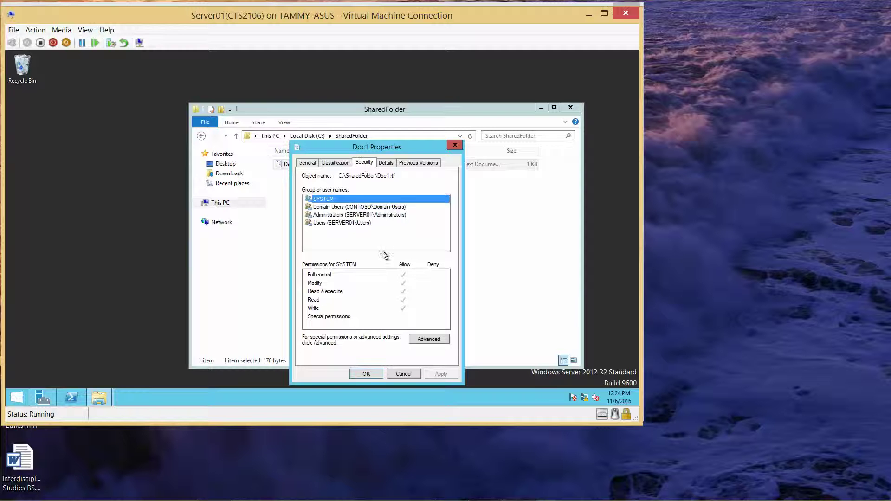
click(428, 339)
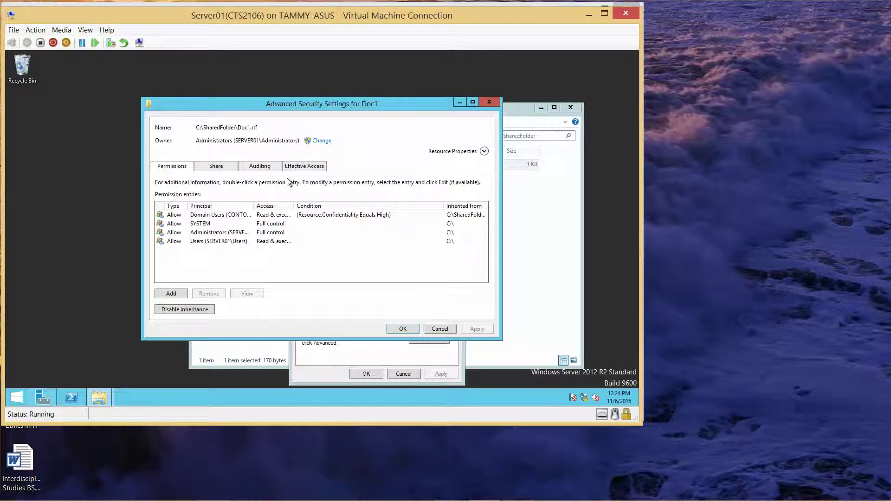
mouse_move(519, 494)
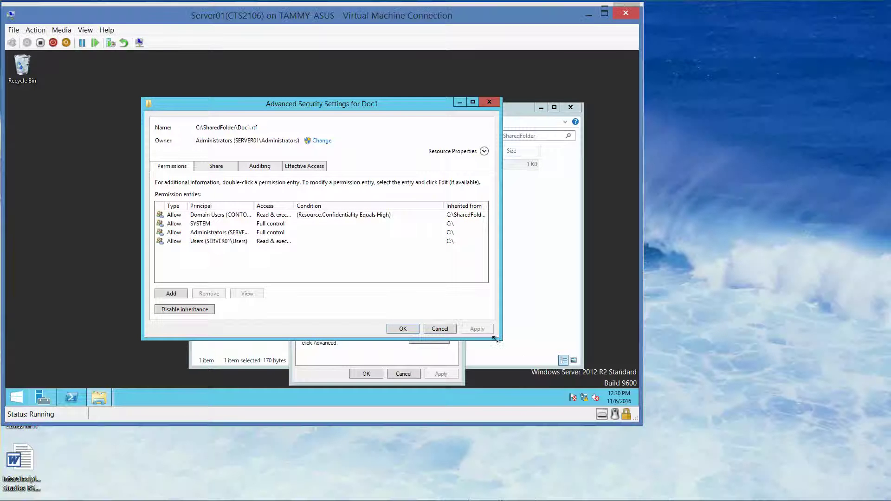
click(442, 330)
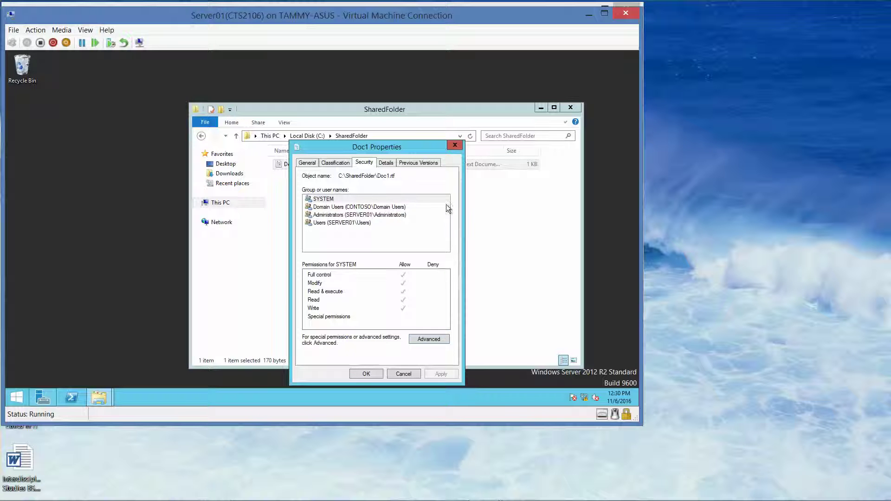
click(454, 144)
Step: Switch to the RWDC01 virtual machine and start Active Directory Administrative Center from Server Manager
mouse_move(344, 498)
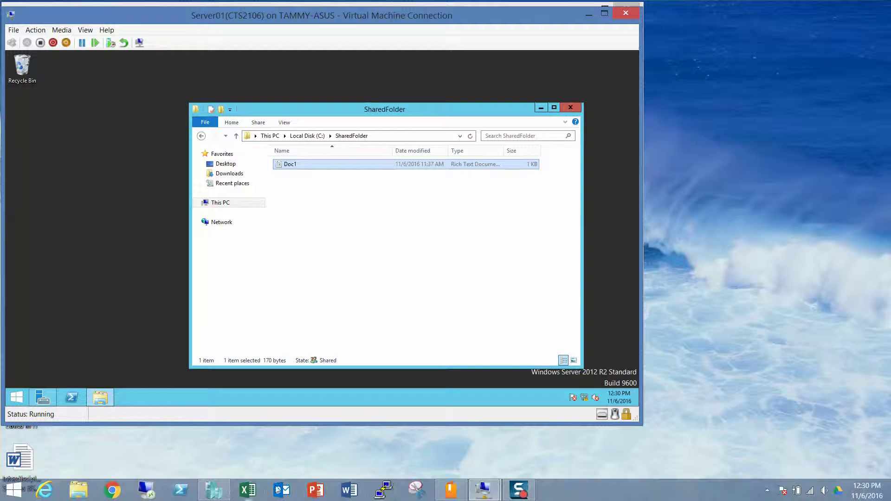
mouse_move(483, 490)
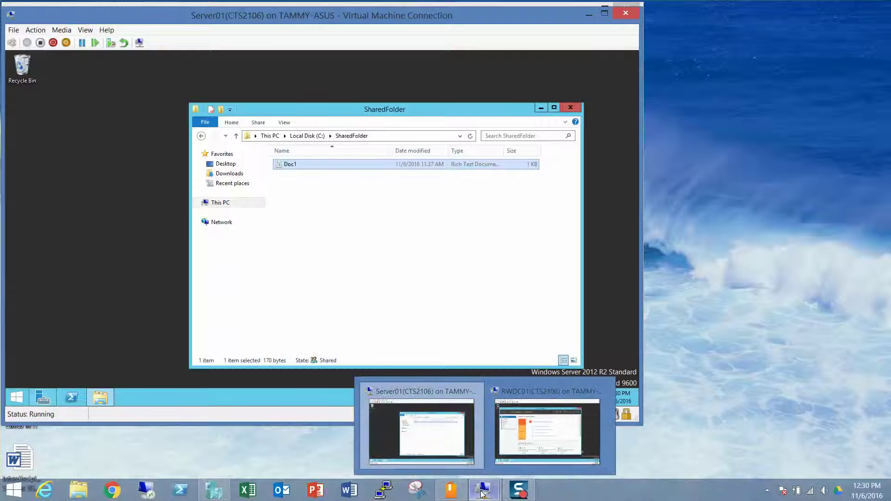
click(535, 436)
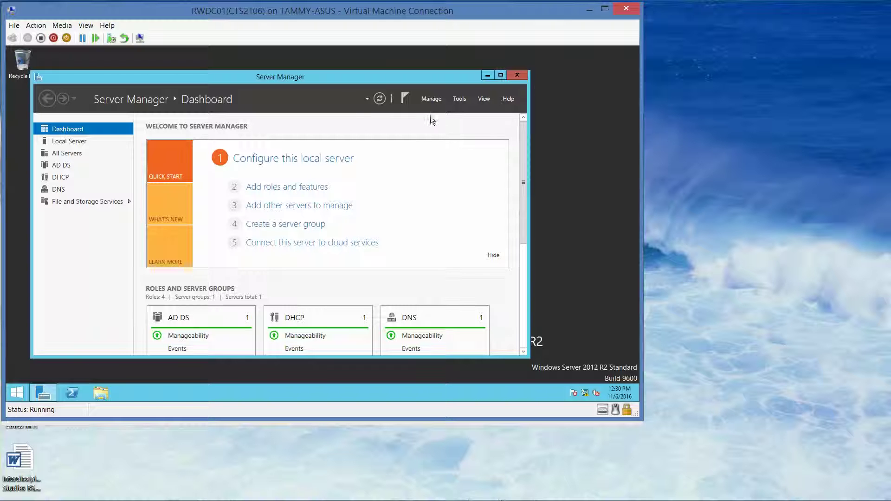
click(459, 99)
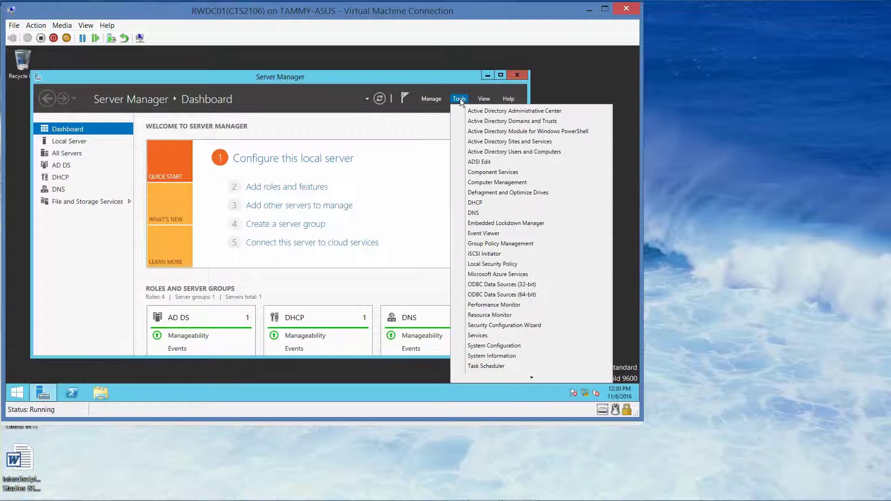
click(491, 111)
mouse_move(545, 497)
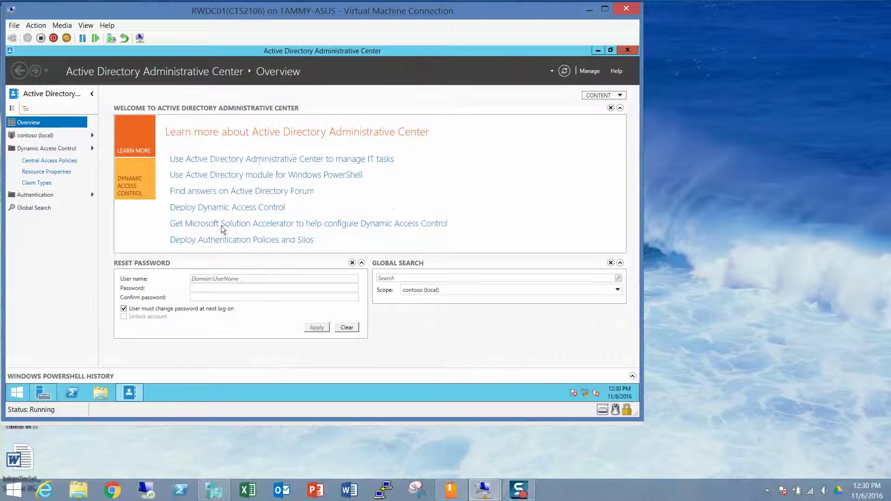
Step: Open CentralAccessPolicy1 under Dynamic Access Control's Central Access Policies, and open its member rule CentralAccessRule1
click(50, 161)
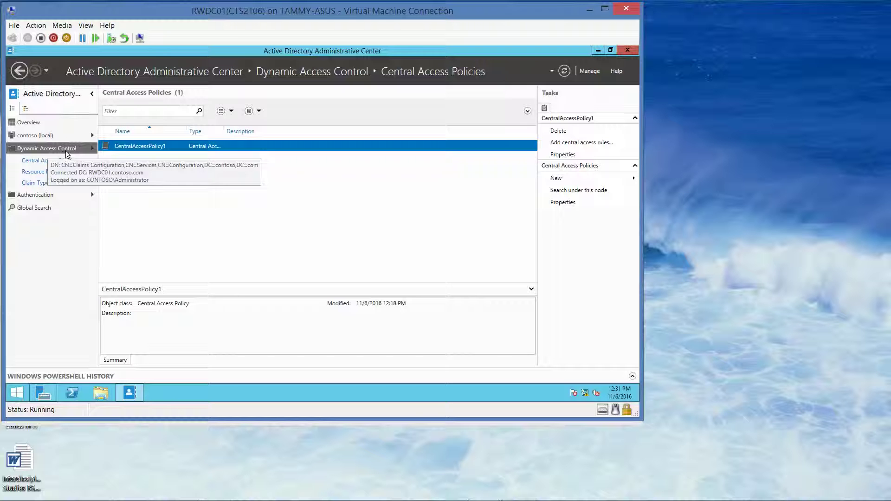
double_click(135, 146)
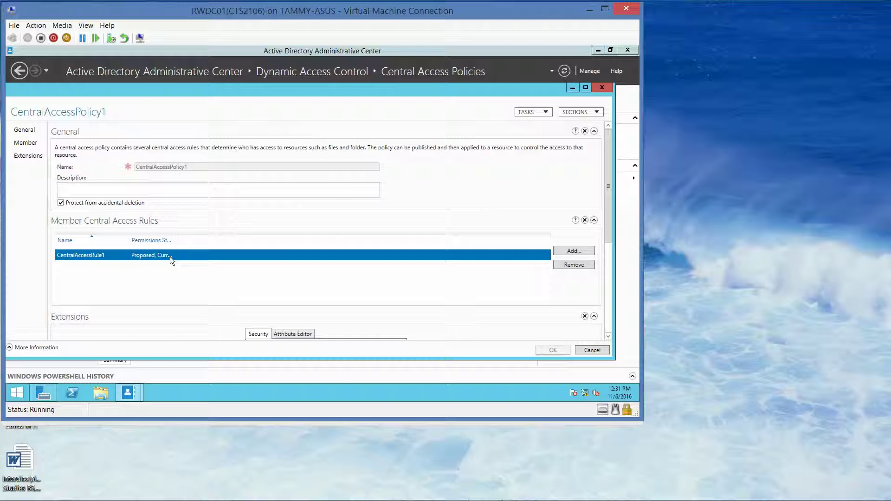
double_click(96, 255)
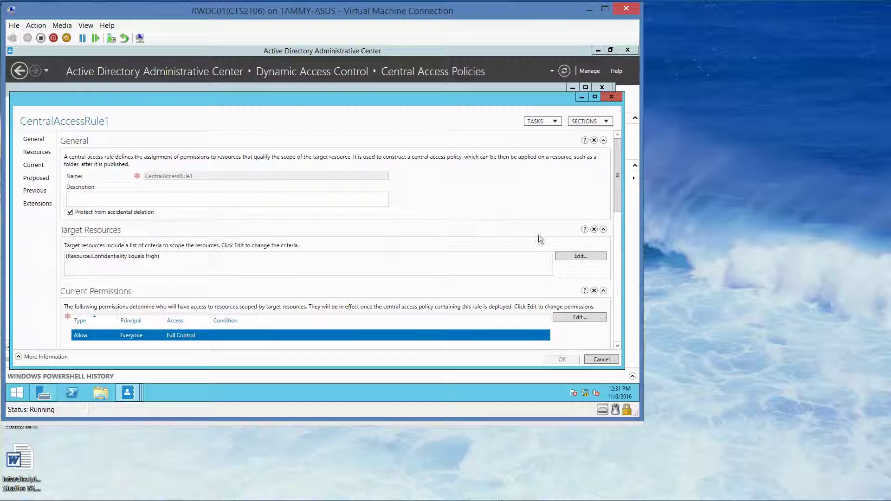
Step: Apply the proposed permissions of CentralAccessRule1 as its current permissions, save the rule, and close the policy and Active Directory Administrative Center
drag(617, 205, 622, 256)
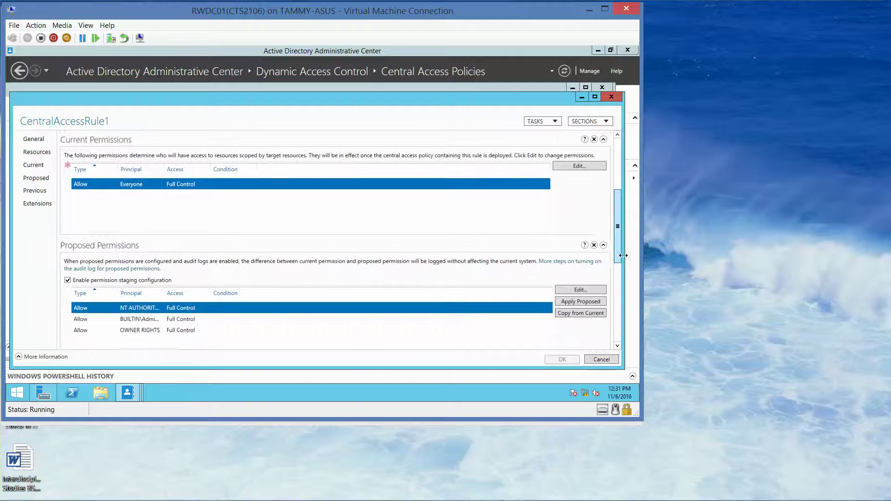
click(586, 304)
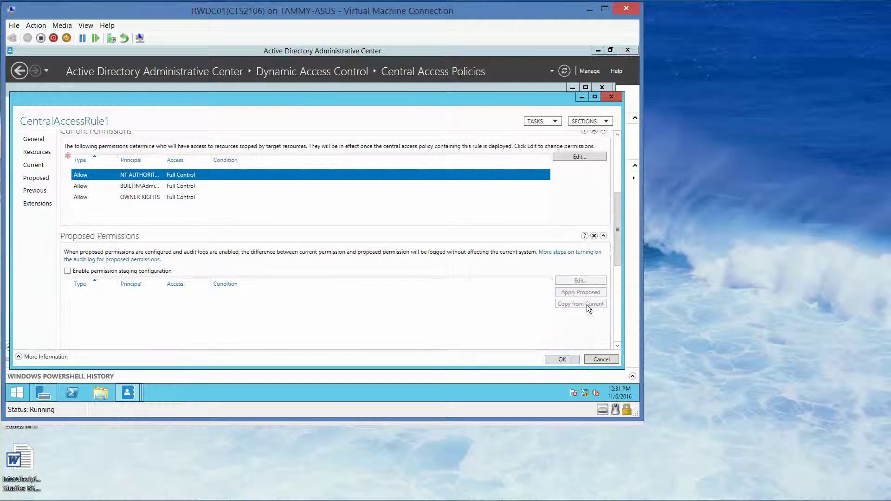
click(564, 361)
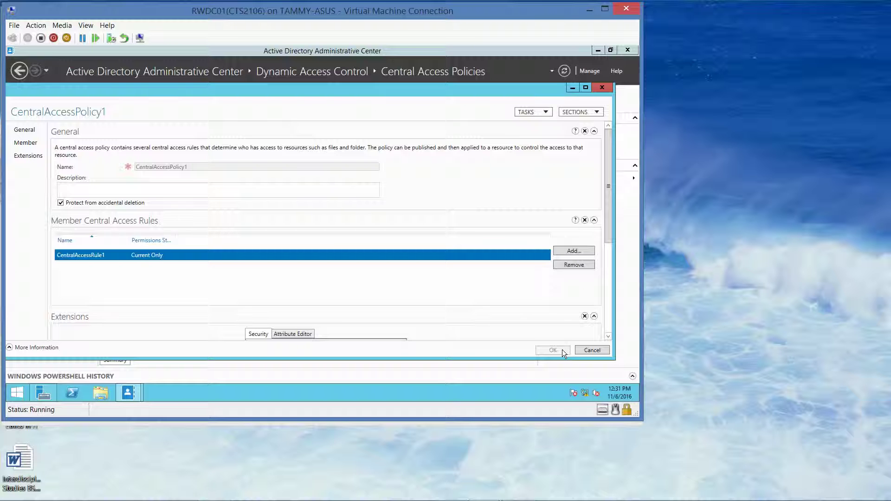
click(603, 88)
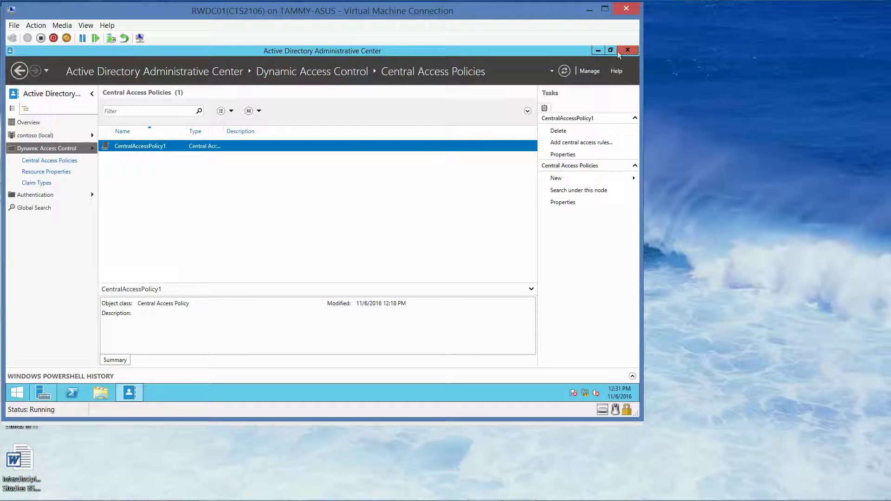
click(635, 49)
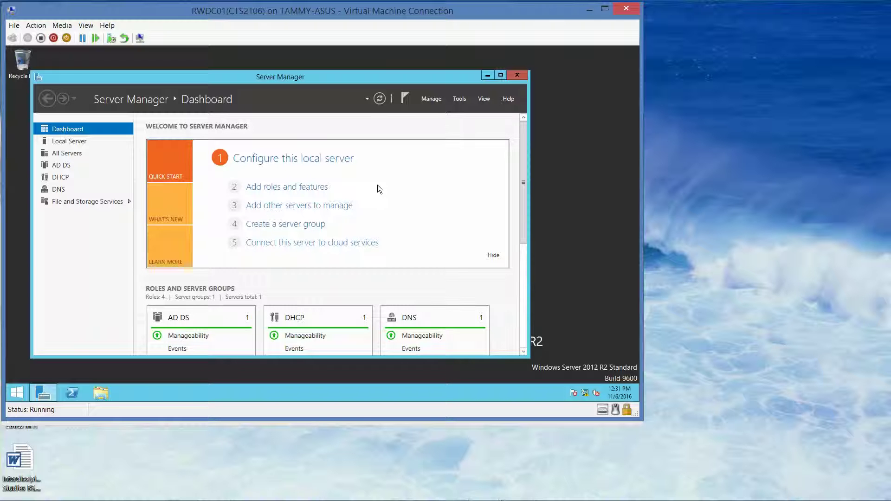
Step: Switch back to the Server01 virtual machine and open Windows PowerShell
mouse_move(519, 494)
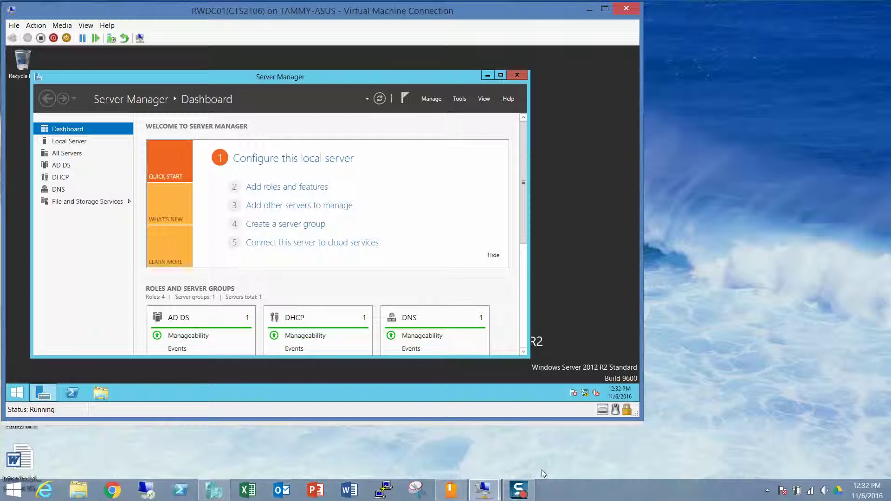
mouse_move(482, 496)
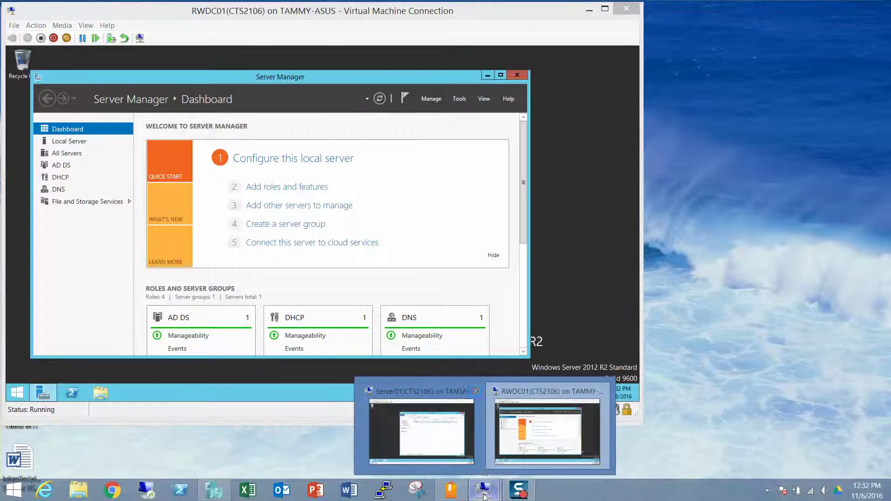
click(423, 427)
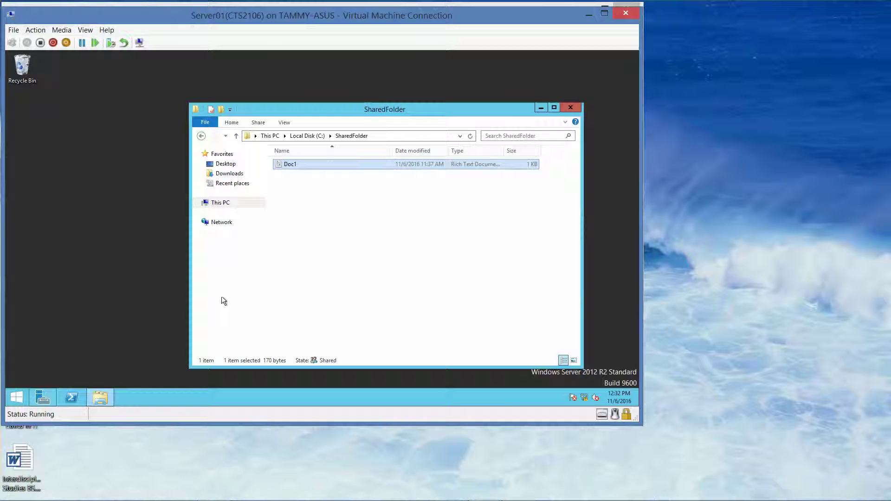
click(70, 398)
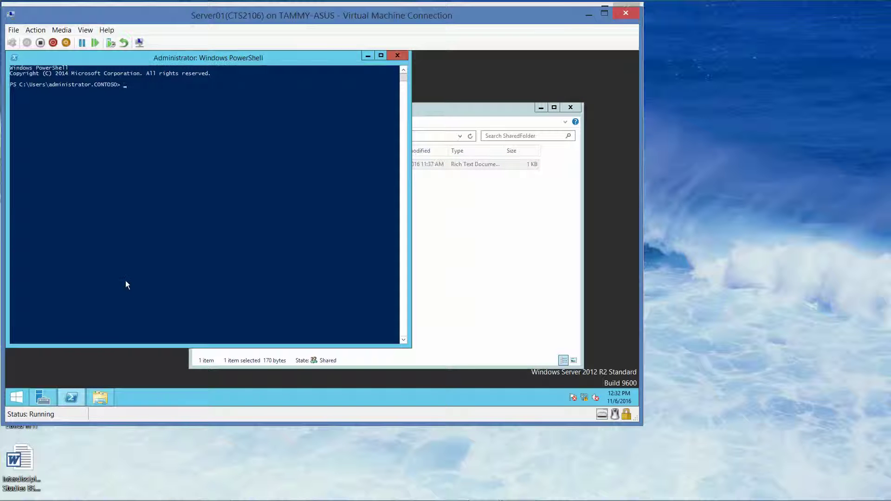
Step: Set the Windows PowerShell window's font size to 24
right_click(198, 59)
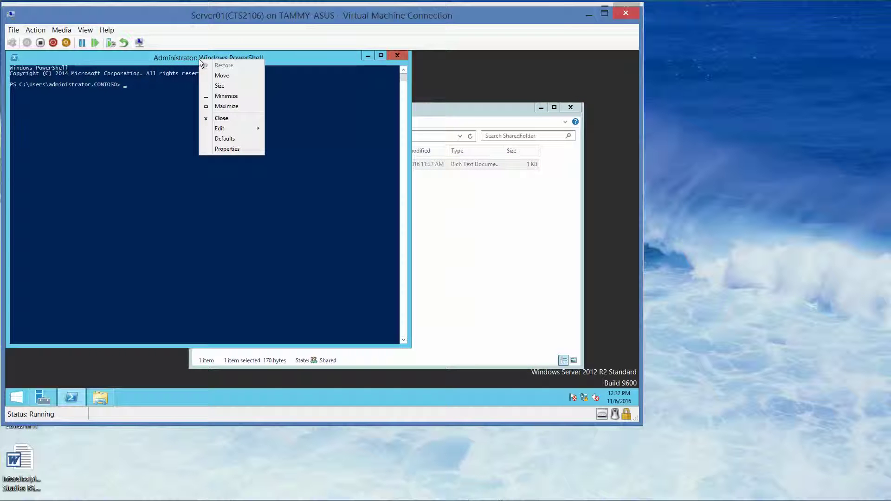
click(218, 150)
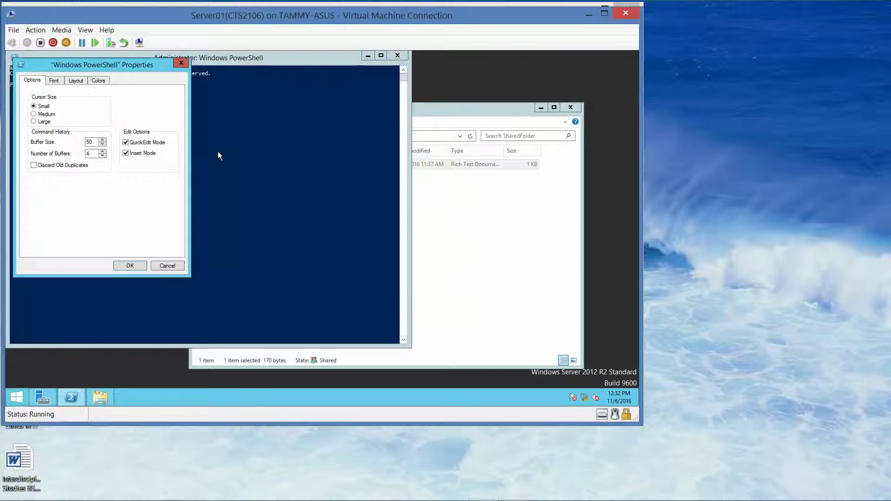
click(53, 82)
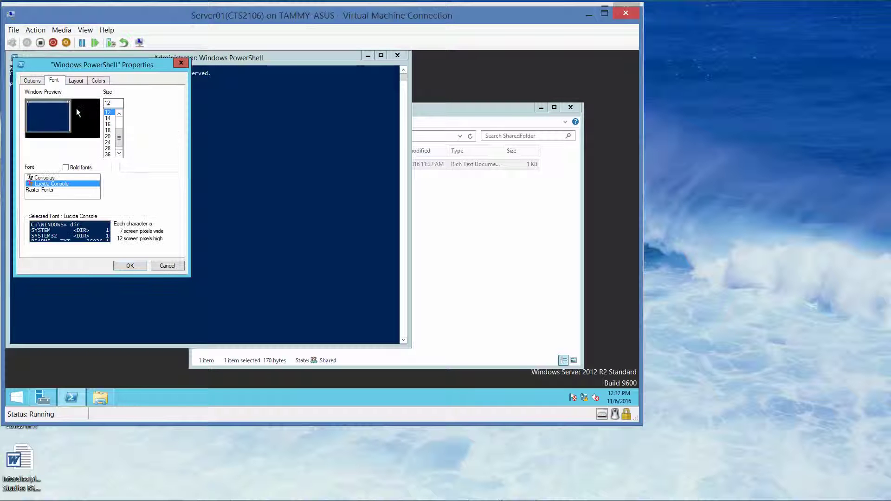
click(107, 142)
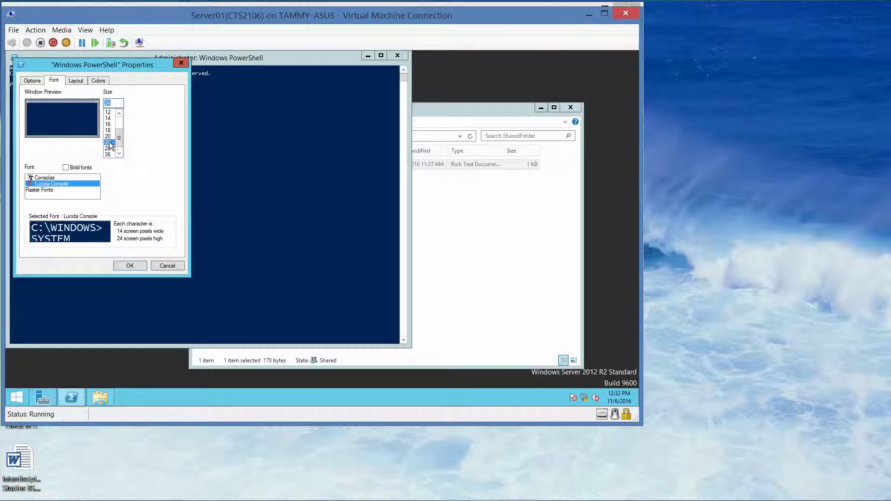
click(130, 265)
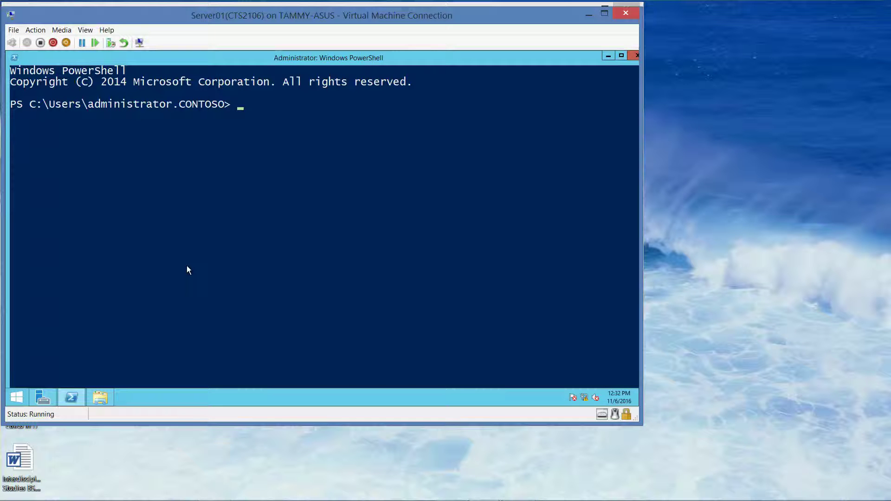
Step: Force a Group Policy update with gpupdate /force and close Windows PowerShell
text(gpupdate /force)
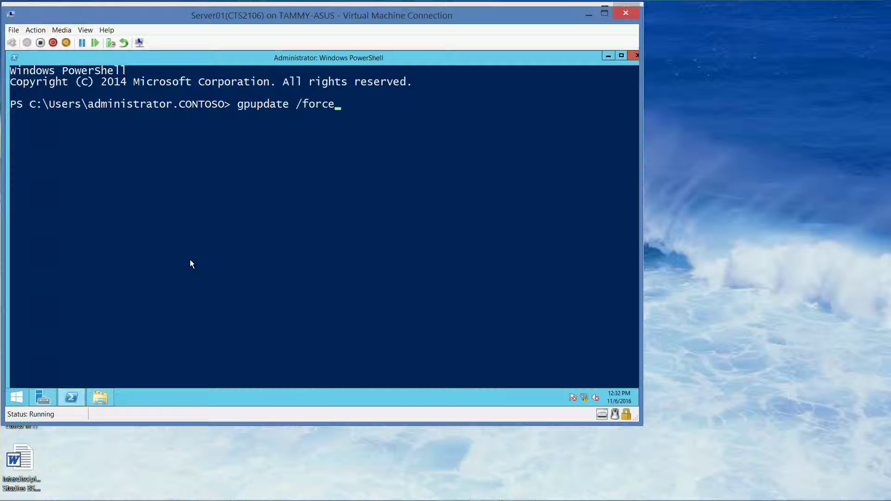
key(Return)
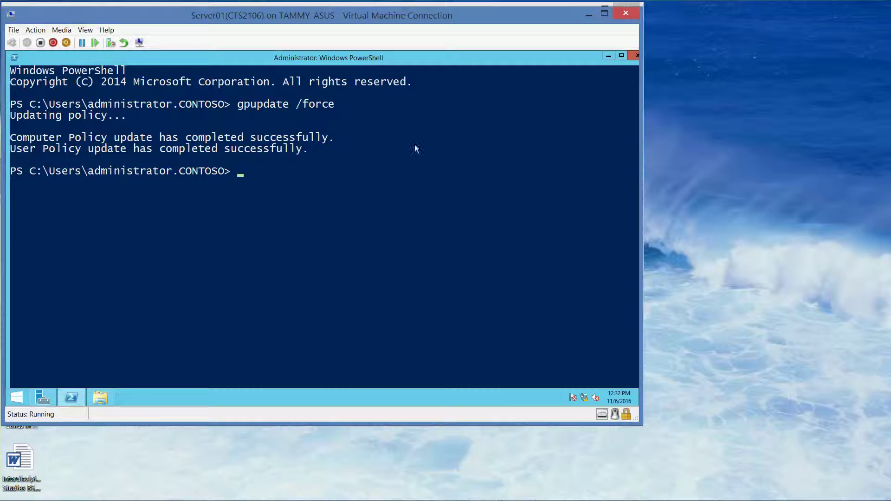
click(633, 56)
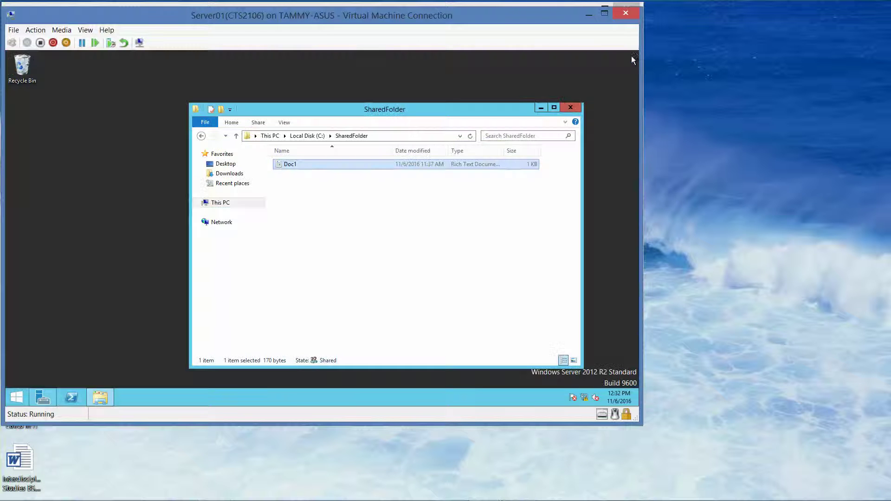
Step: Check the permission entries in the advanced security settings of Doc1 in SharedFolder, then close its properties
right_click(288, 165)
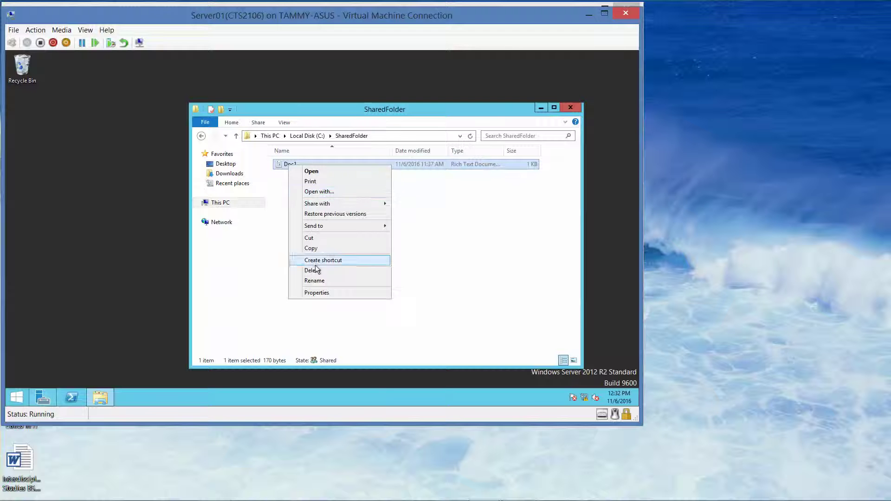
click(316, 292)
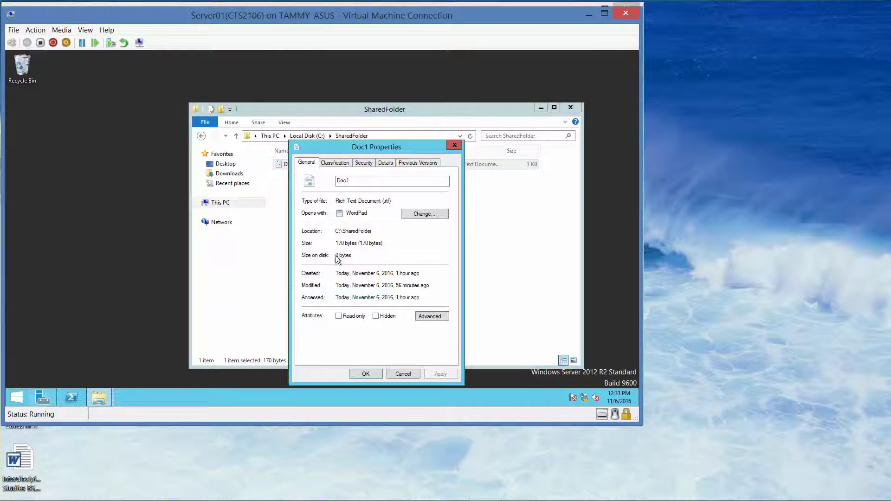
click(364, 163)
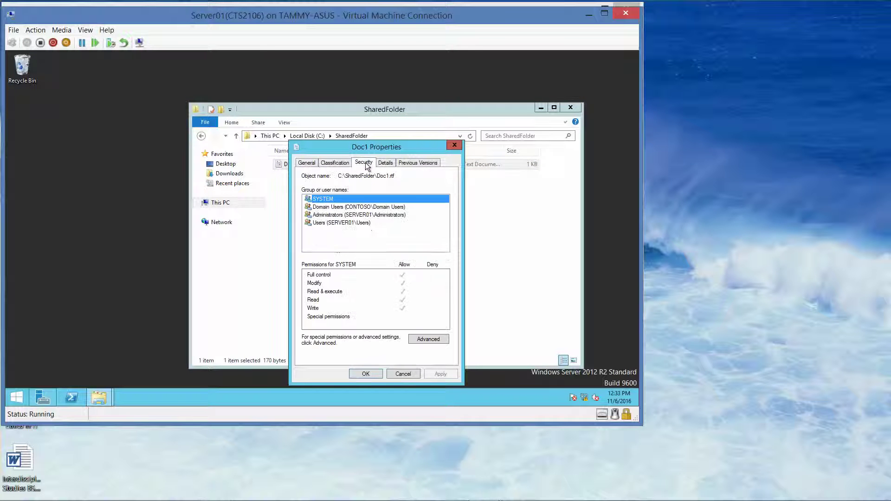
click(435, 338)
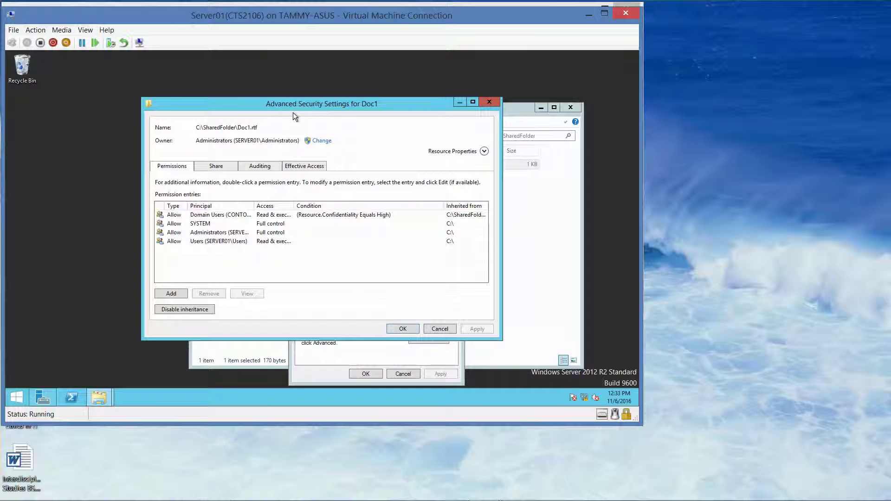
click(401, 328)
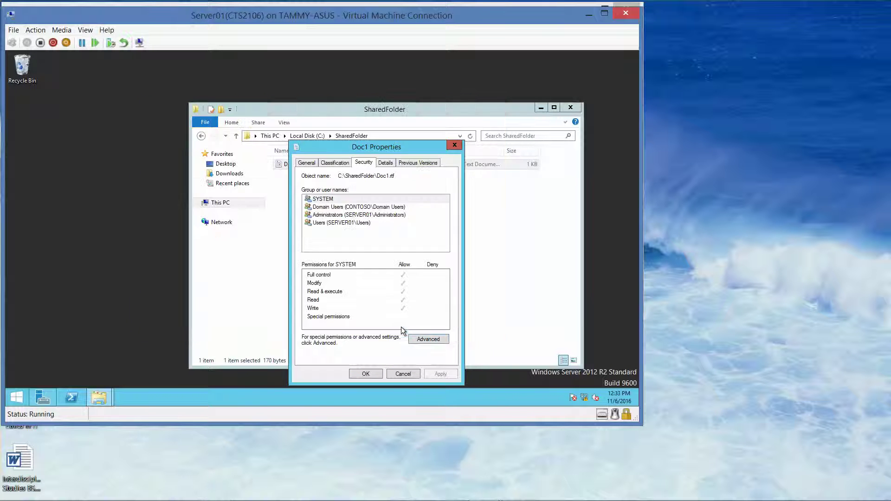
click(365, 374)
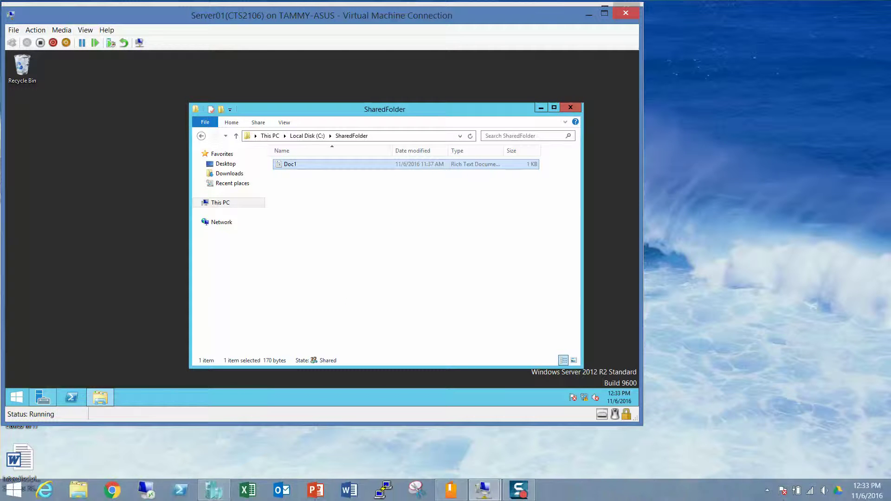
Step: Switch to the RWDC01 virtual machine and close the open Group Policy Management Editor
mouse_move(496, 492)
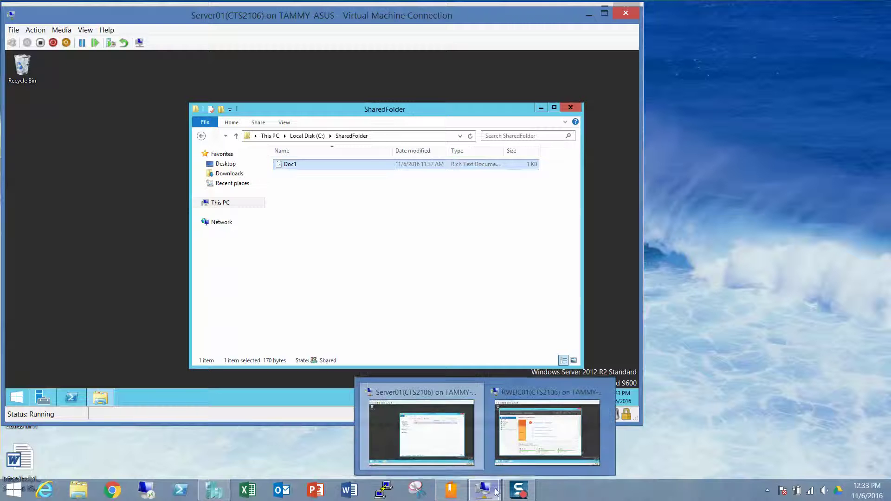
click(548, 432)
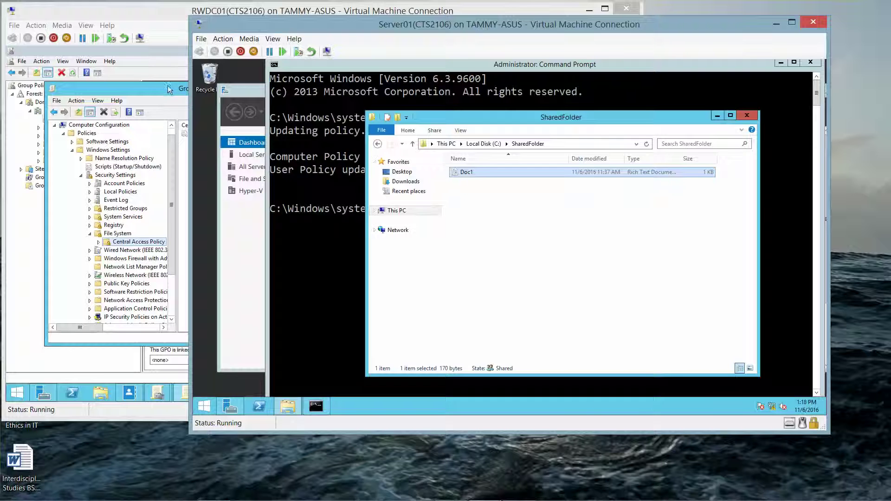
click(167, 85)
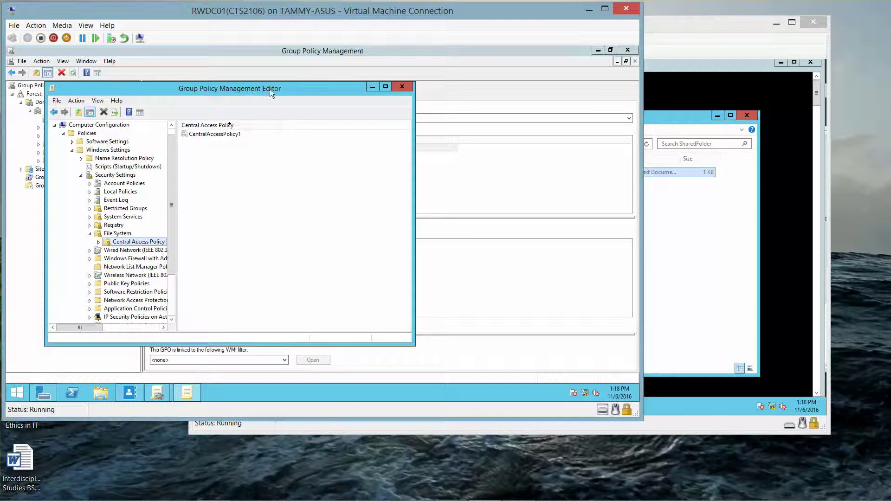
click(402, 87)
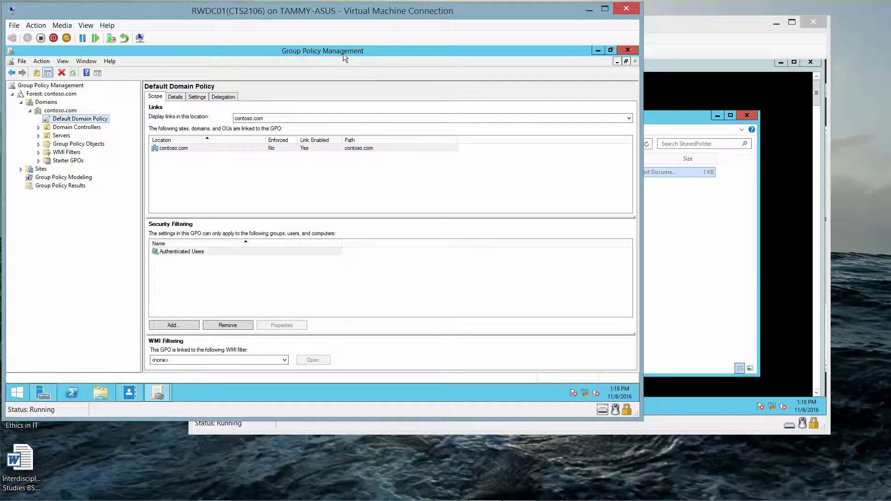
click(43, 392)
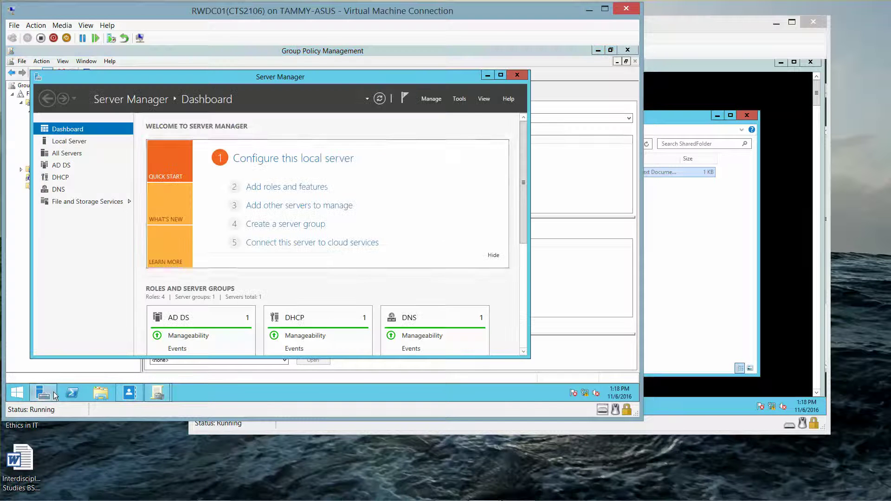
click(461, 99)
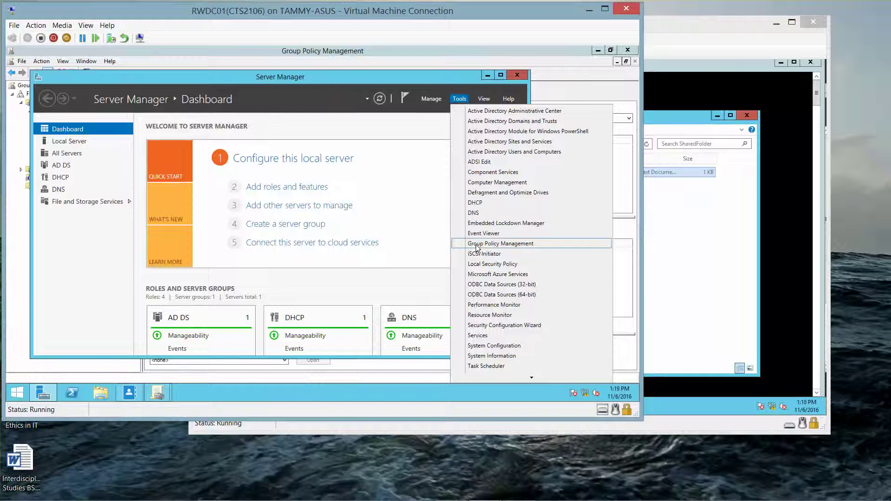
click(515, 79)
click(487, 76)
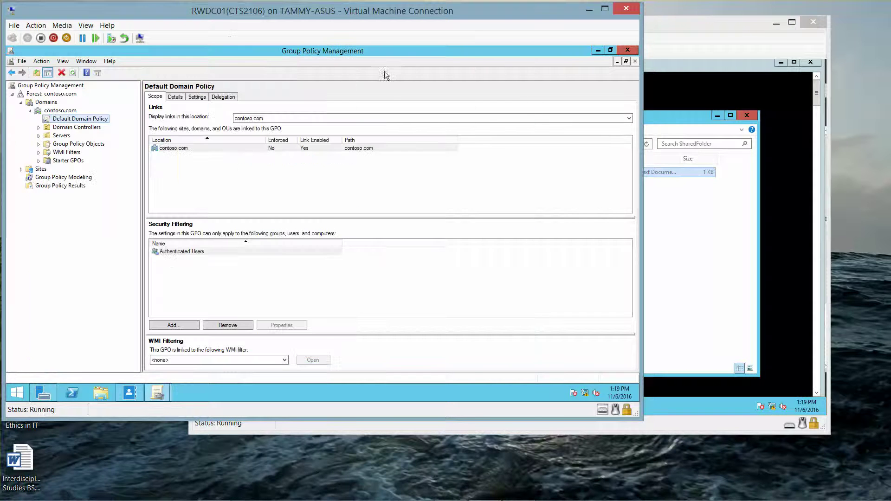
Step: Edit the Default Domain Policy and open Central Access Policy under the computer's Windows Settings, Security Settings, File System
right_click(69, 120)
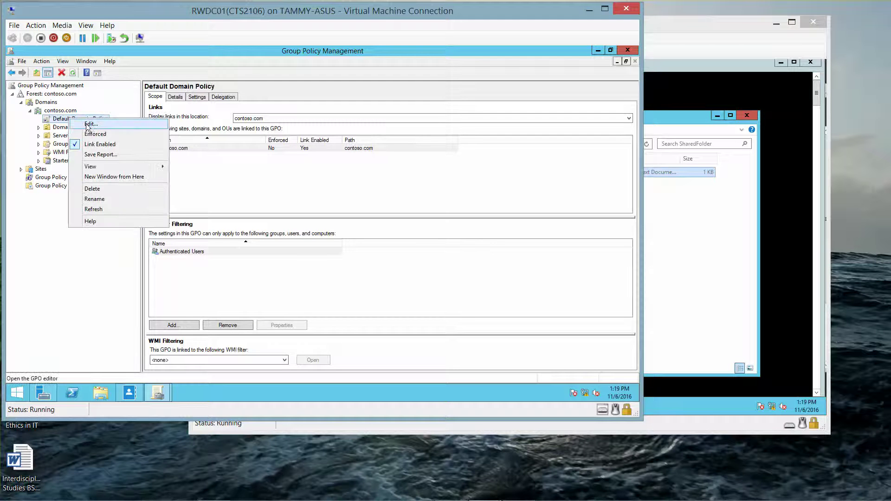
click(91, 125)
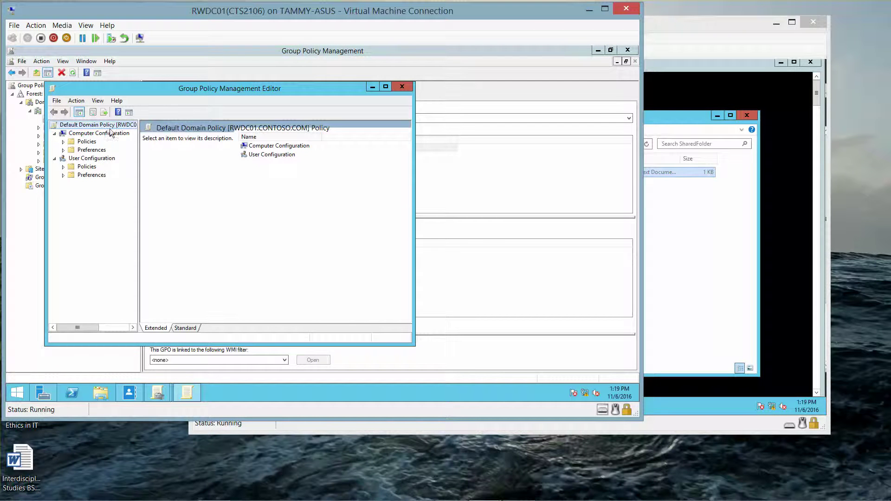
click(63, 142)
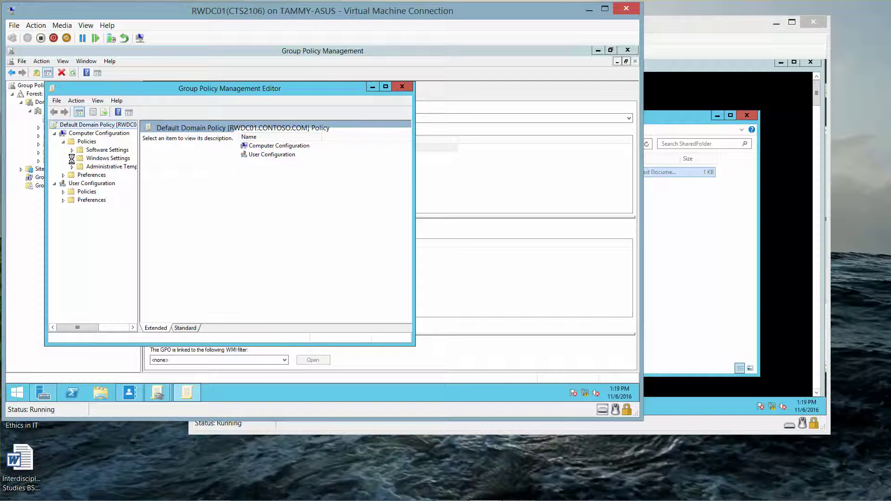
click(72, 158)
click(80, 184)
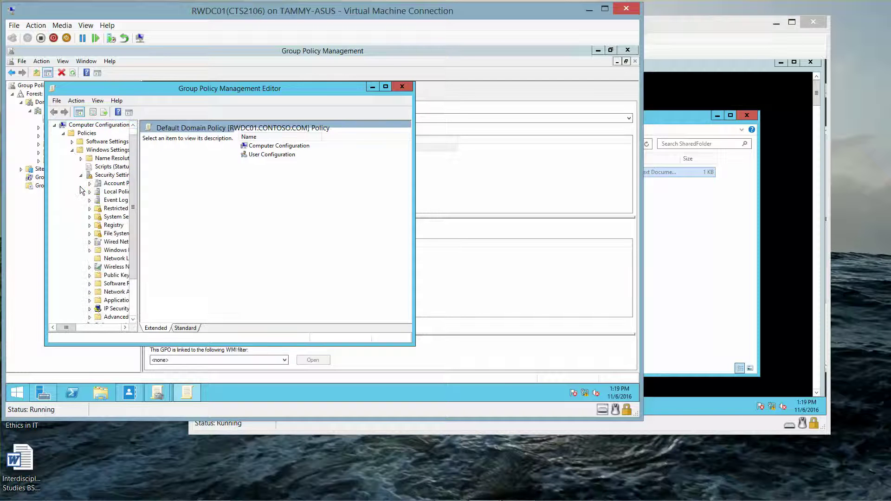
click(89, 234)
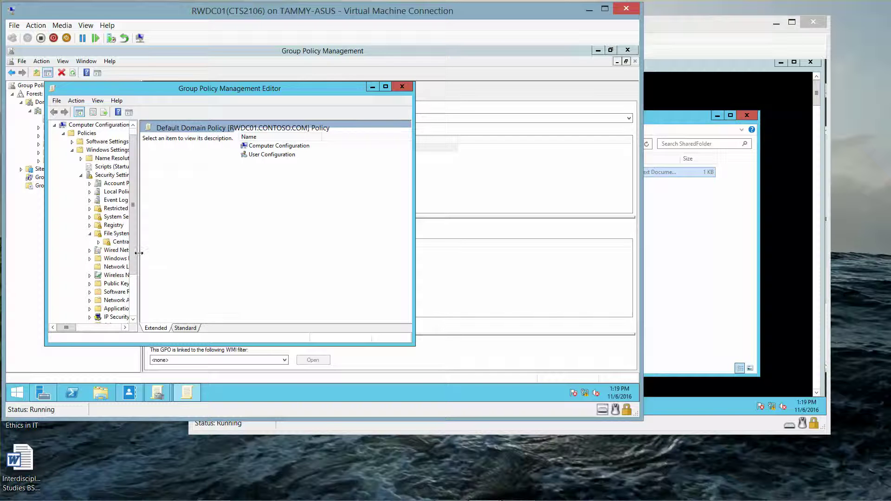
drag(138, 253, 202, 266)
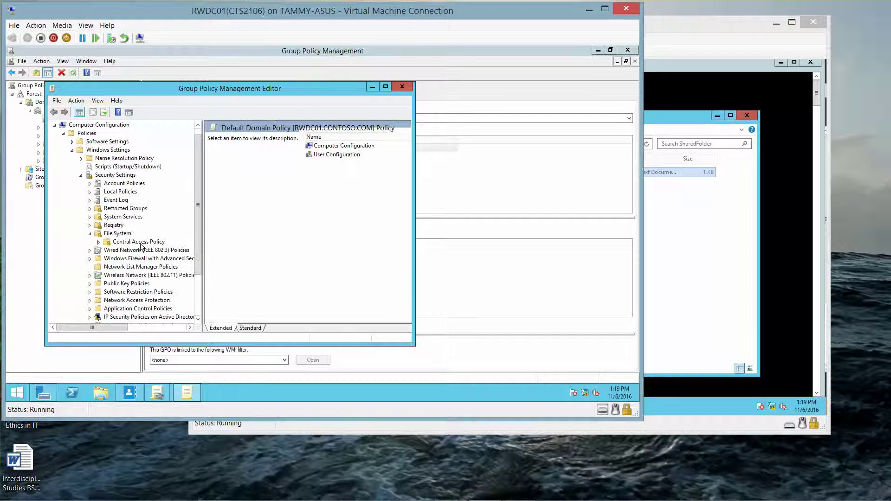
click(140, 243)
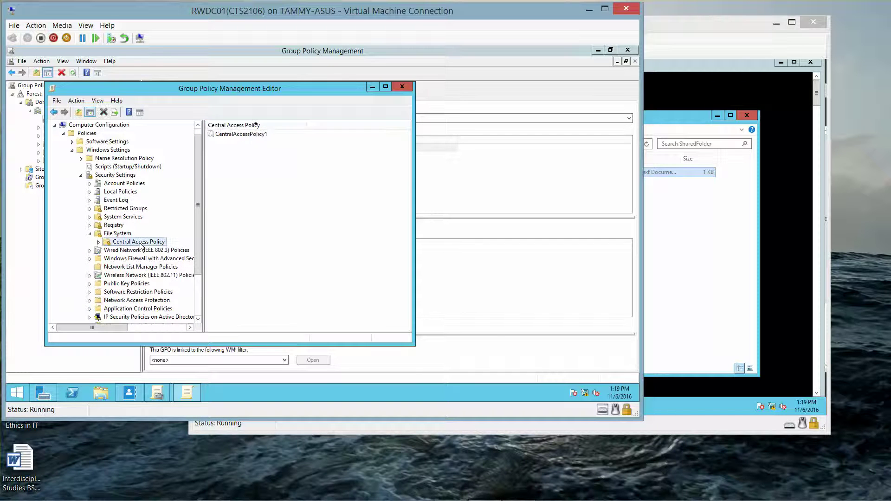
Step: Check in Manage Central Access Policies that CentralAccessPolicy1 is among the applicable policies, and accept the configuration
right_click(141, 245)
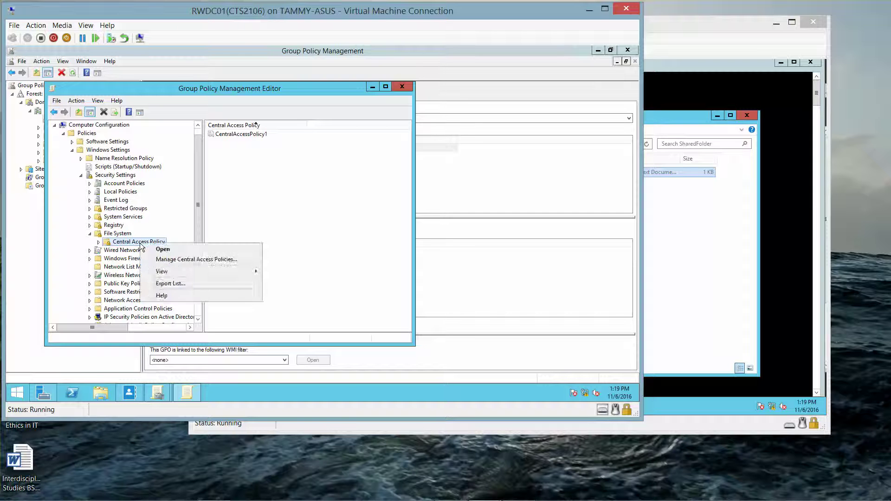
click(184, 261)
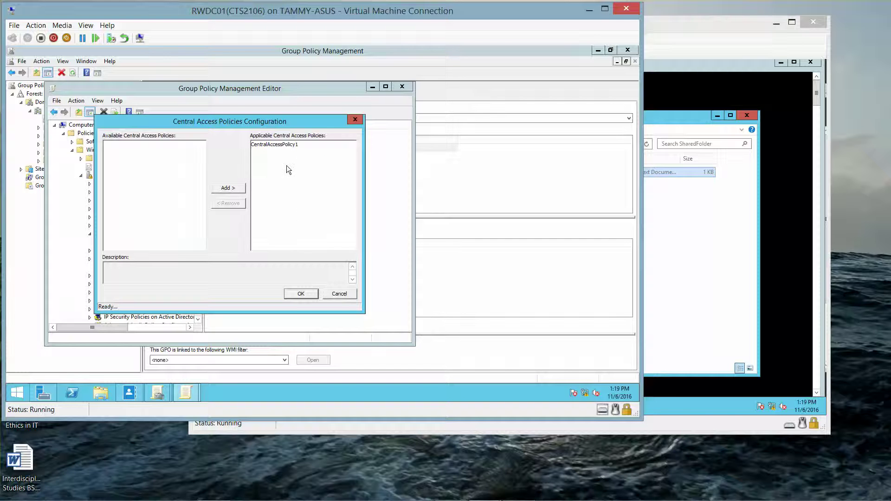
click(300, 294)
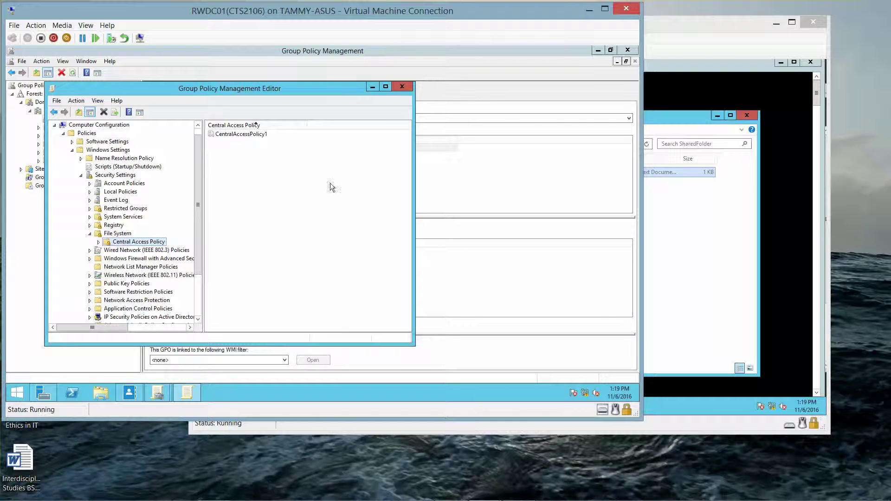
Step: Close the policy editor, Group Policy Management and Active Directory Administrative Center, and minimize RWDC01 to return to Server01
click(401, 87)
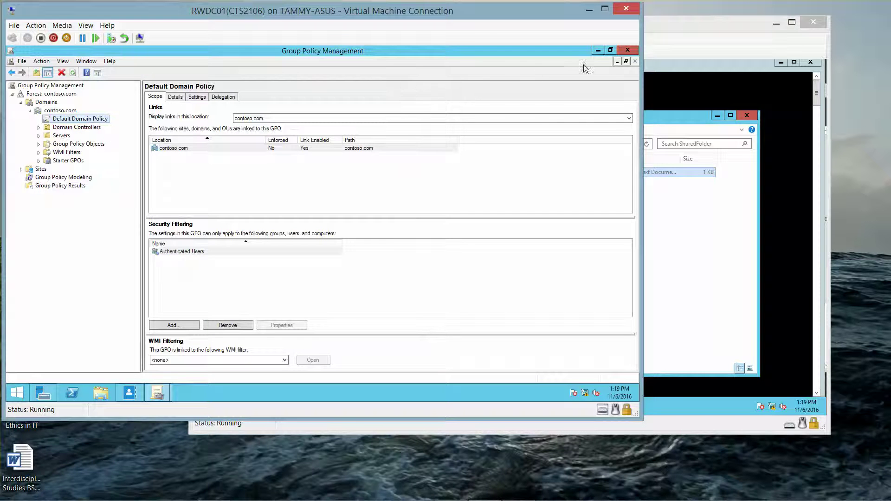
click(628, 50)
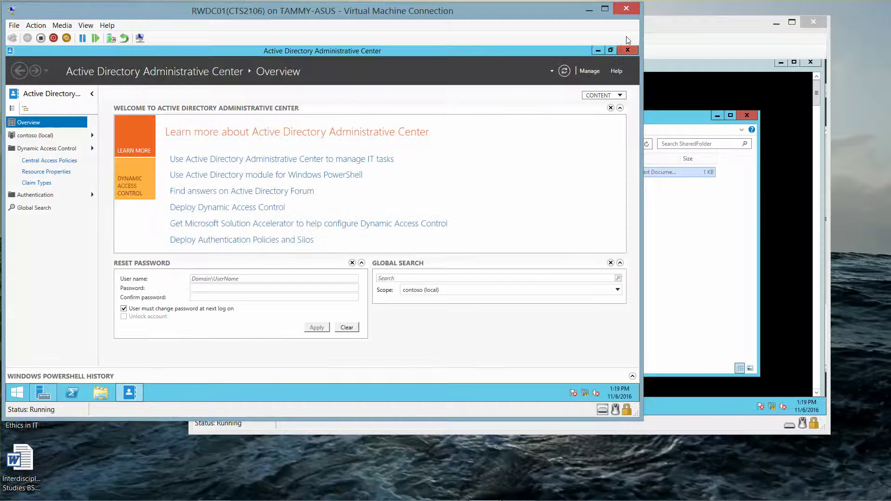
click(628, 50)
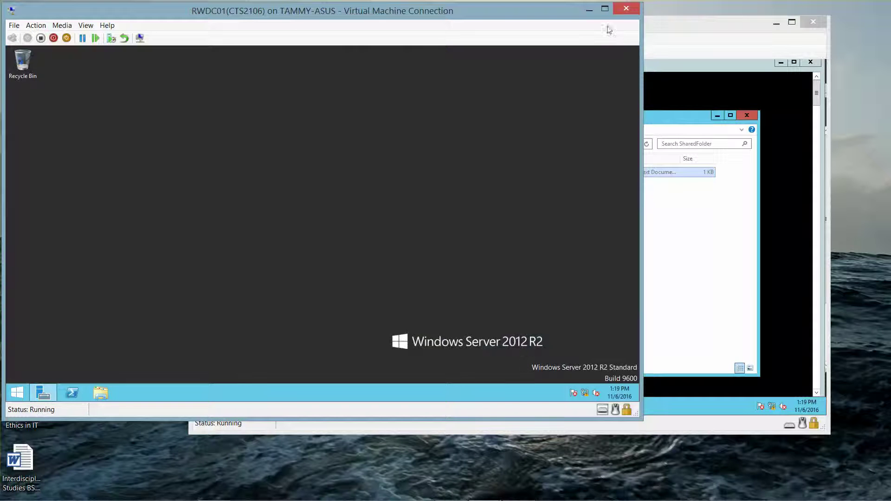
click(583, 9)
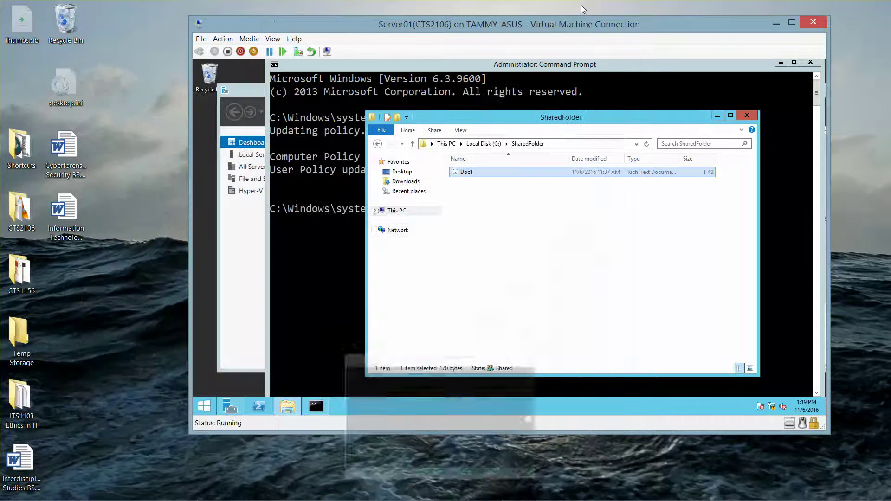
Step: Close the Command Prompt and minimize Server Manager, leaving the SharedFolder window open on Server01
click(328, 257)
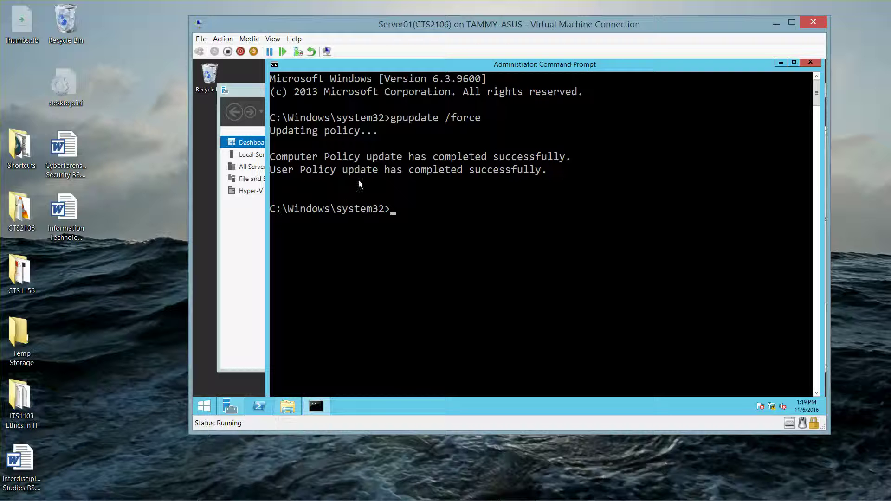
click(811, 65)
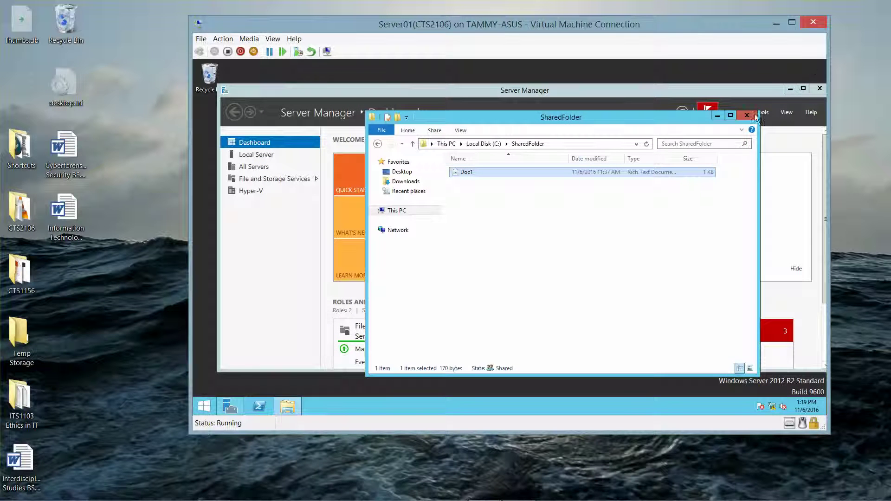
click(791, 88)
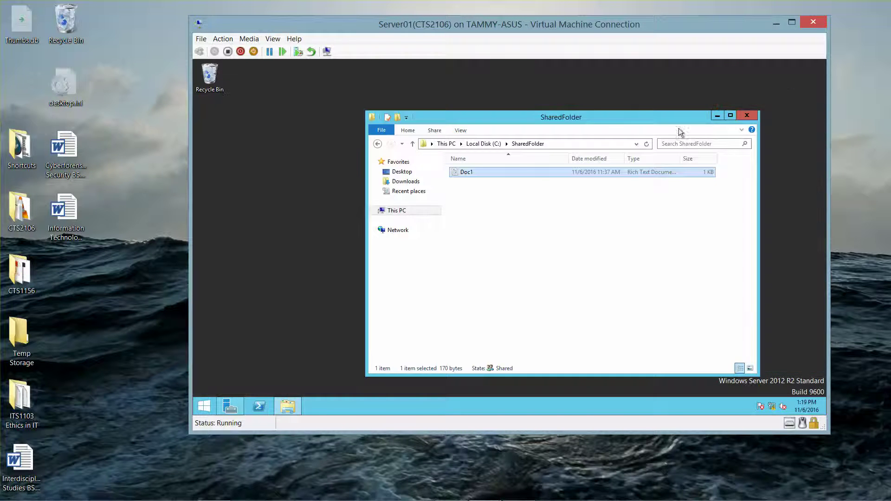
Step: Open the Central Policy settings in the advanced security properties of Doc1 in SharedFolder
right_click(484, 173)
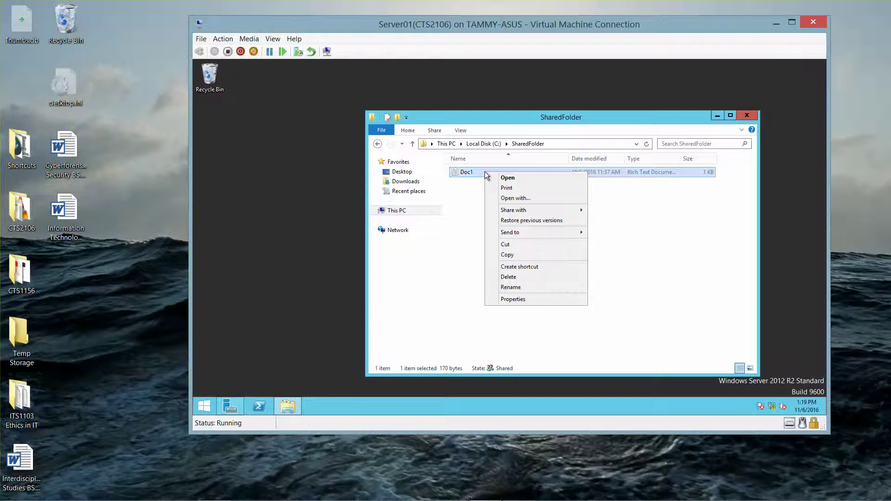
click(526, 298)
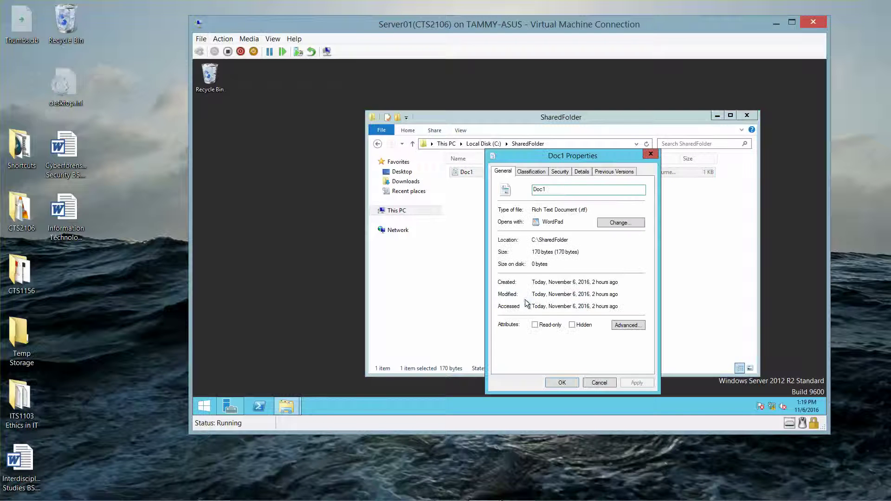
click(559, 173)
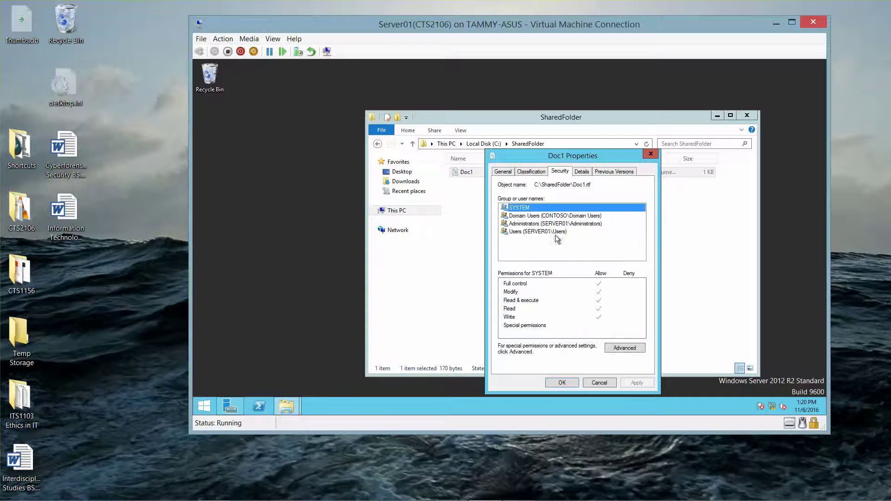
click(622, 349)
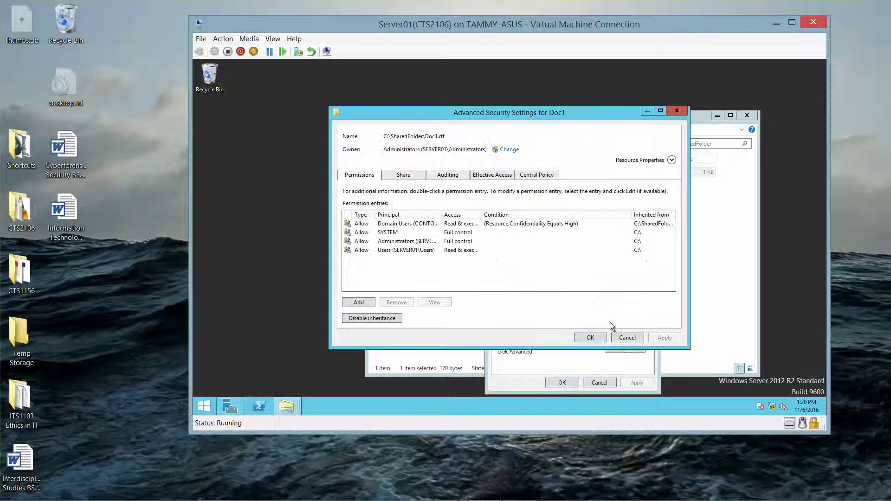
click(550, 176)
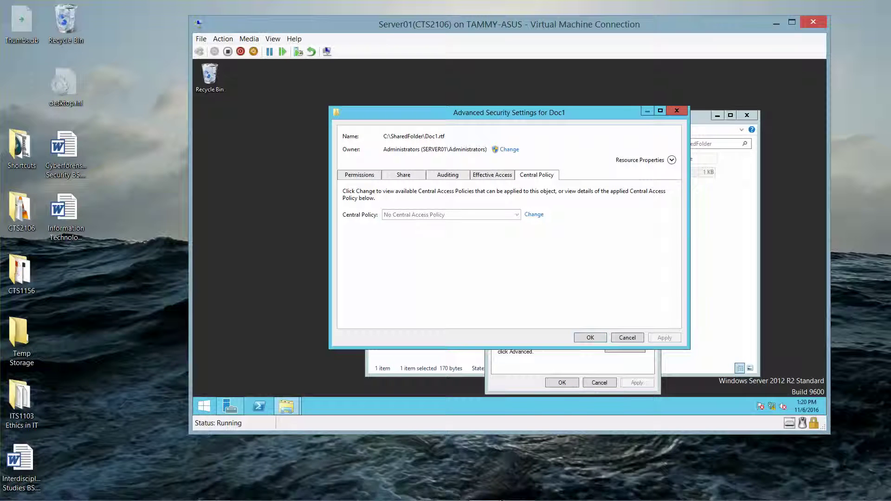
Step: Change Doc1's central policy to CentralAccessPolicy1, accept the security settings and file properties, and close the SharedFolder window
mouse_move(448, 495)
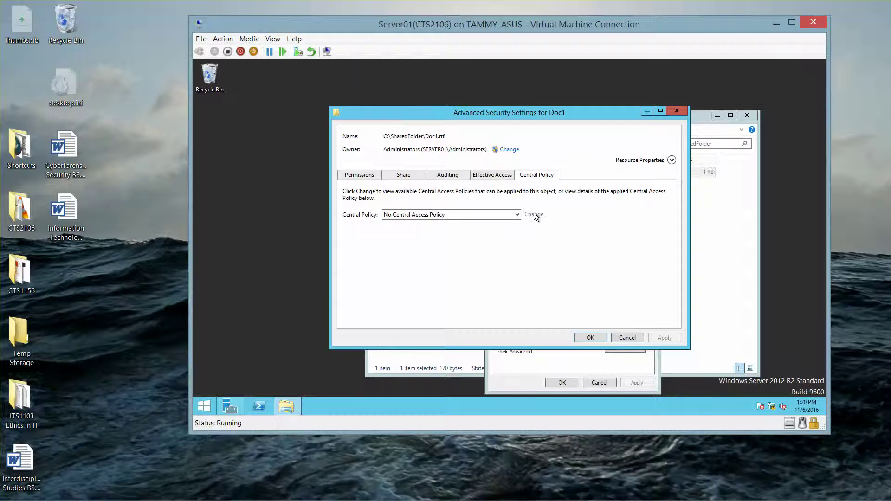
click(514, 215)
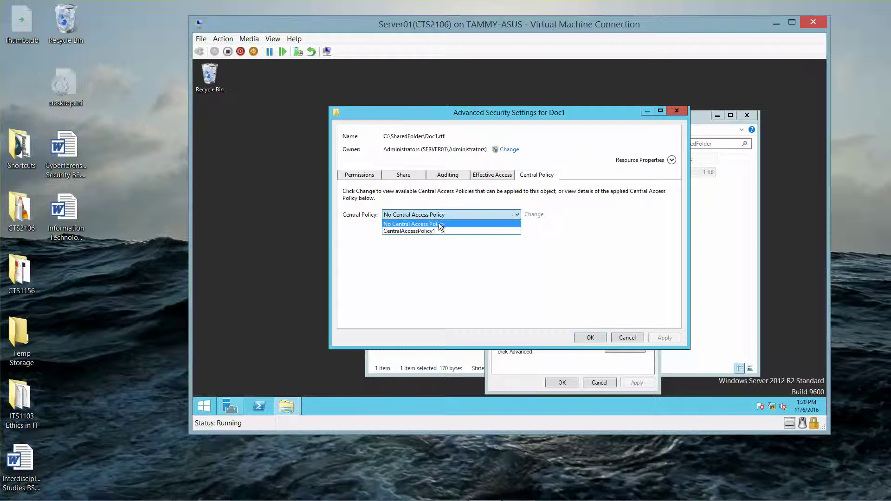
click(424, 231)
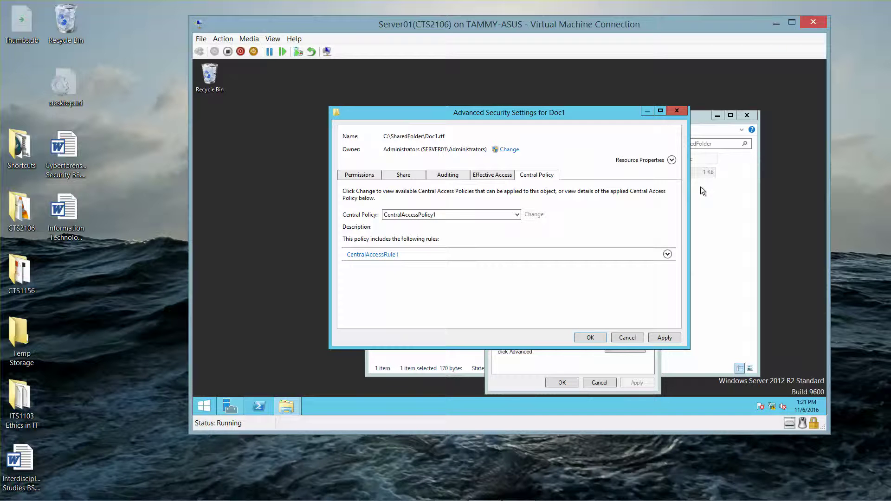
click(586, 335)
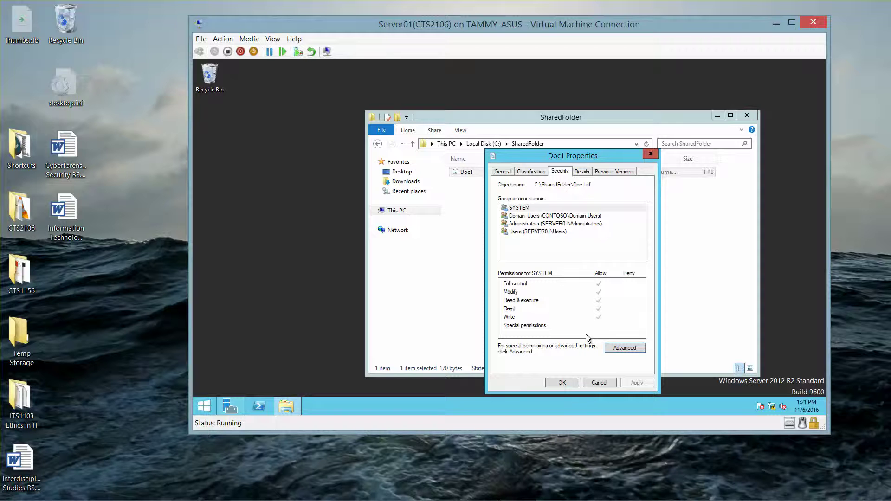
click(559, 381)
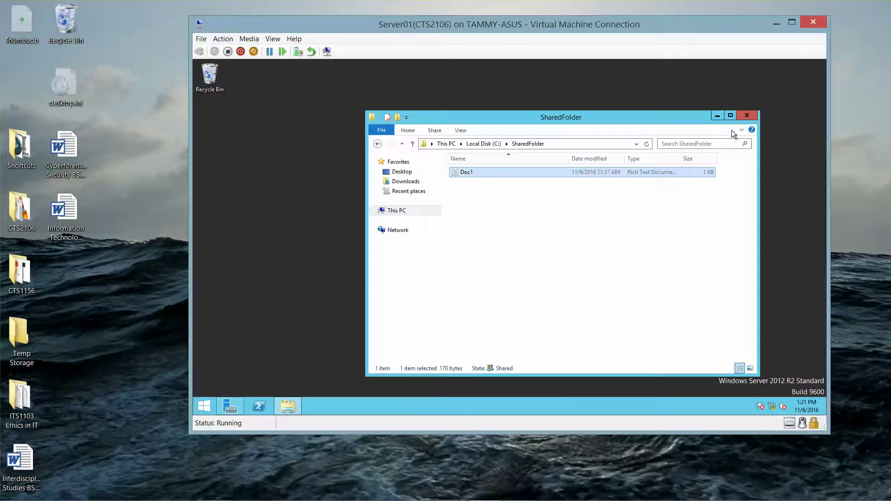
click(745, 116)
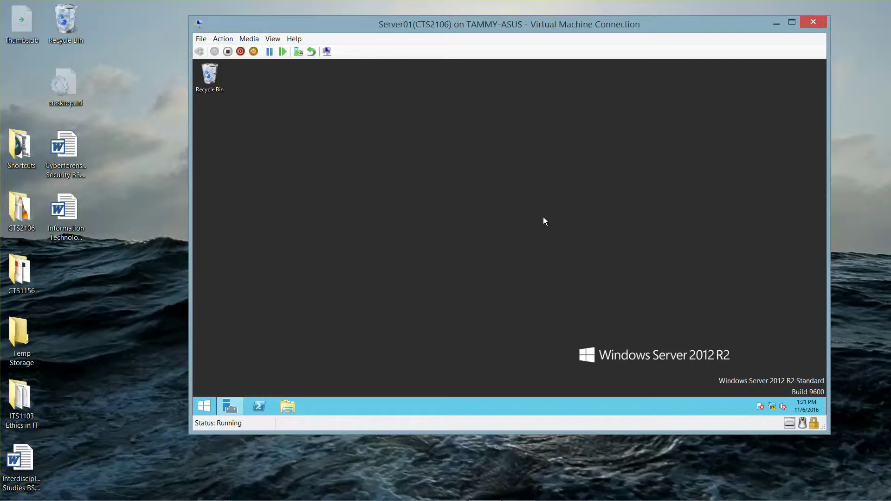
mouse_move(523, 499)
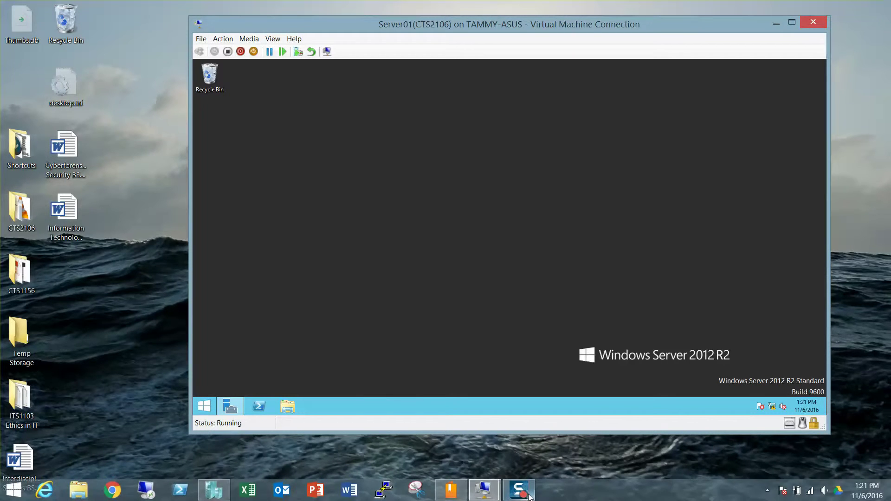